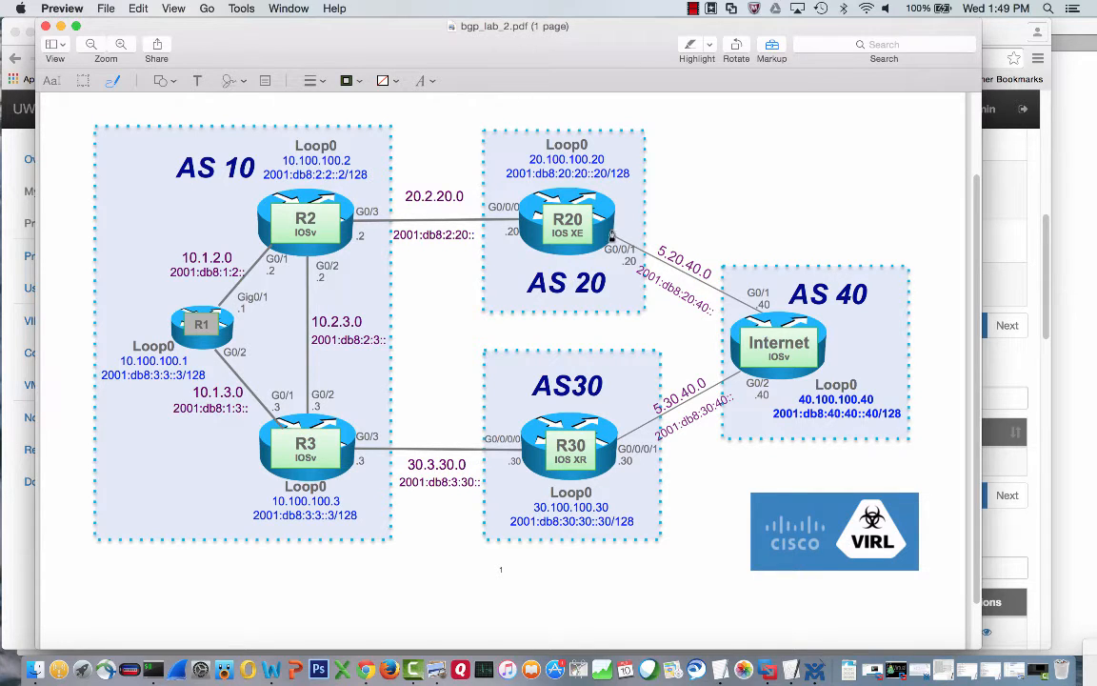
Trace the R20–Internet, R30–Internet and R2–R20 links in green, then return to R2's console
{"action": "left_click_drag", "start_coordinate": [611, 236], "coordinate": [765, 307]}
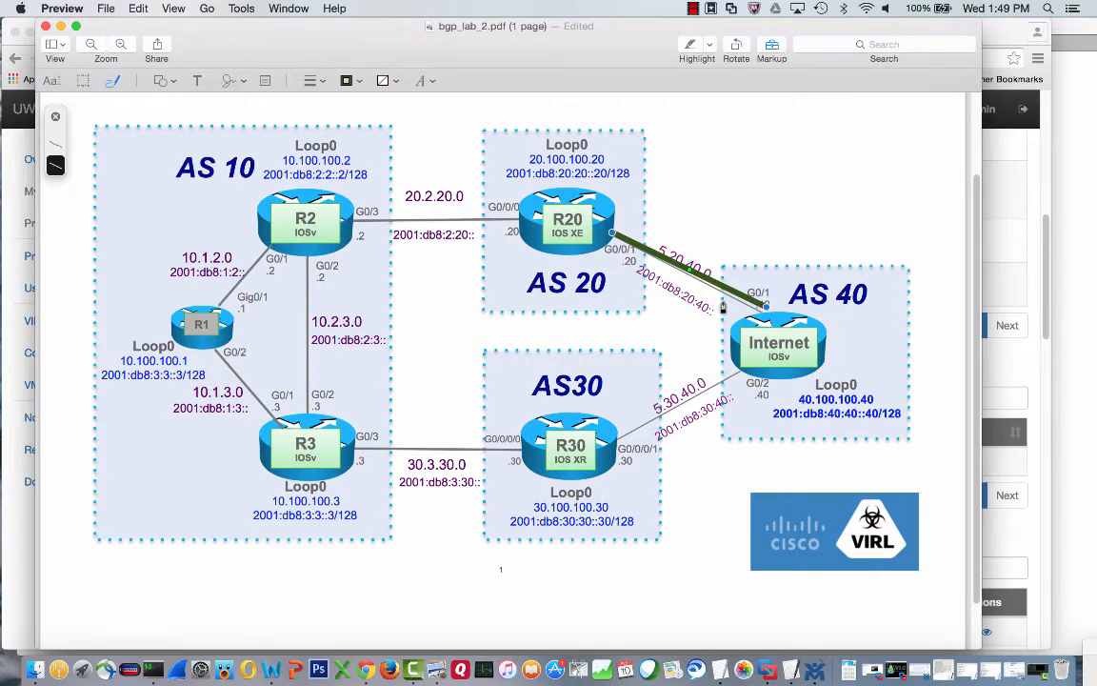
{"action": "mouse_move", "coordinate": [617, 447]}
{"action": "left_mouse_down"}
{"action": "mouse_move", "coordinate": [685, 426]}
{"action": "mouse_move", "coordinate": [750, 366]}
{"action": "left_mouse_up"}
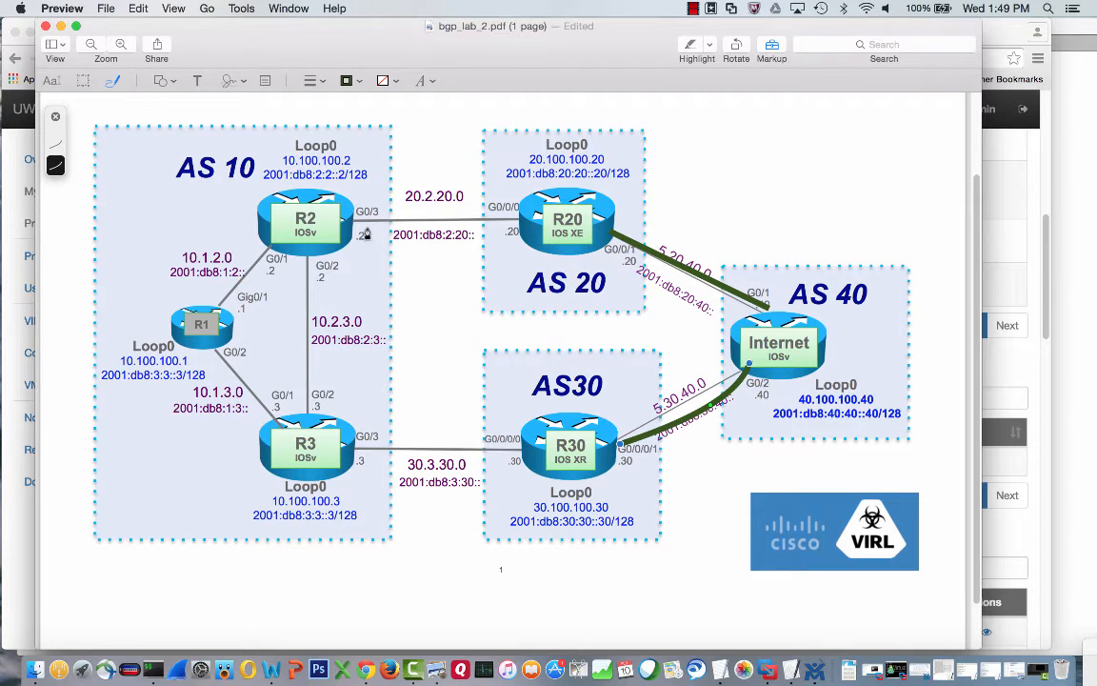
{"action": "left_click_drag", "start_coordinate": [351, 225], "coordinate": [515, 221]}
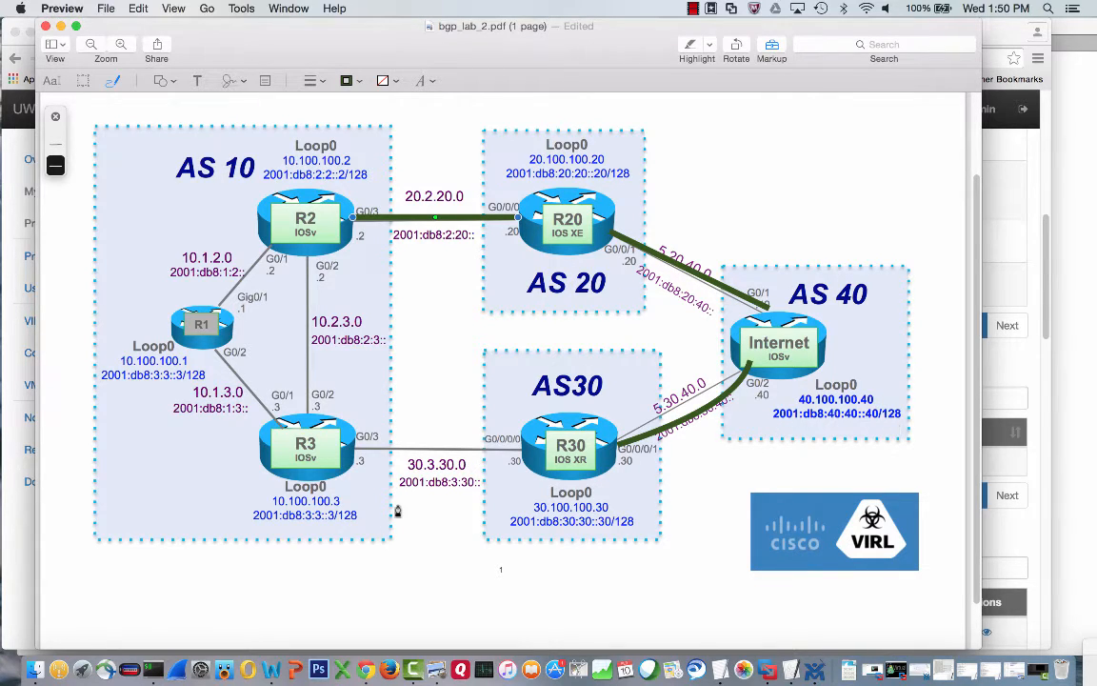
{"action": "left_click", "coordinate": [153, 669]}
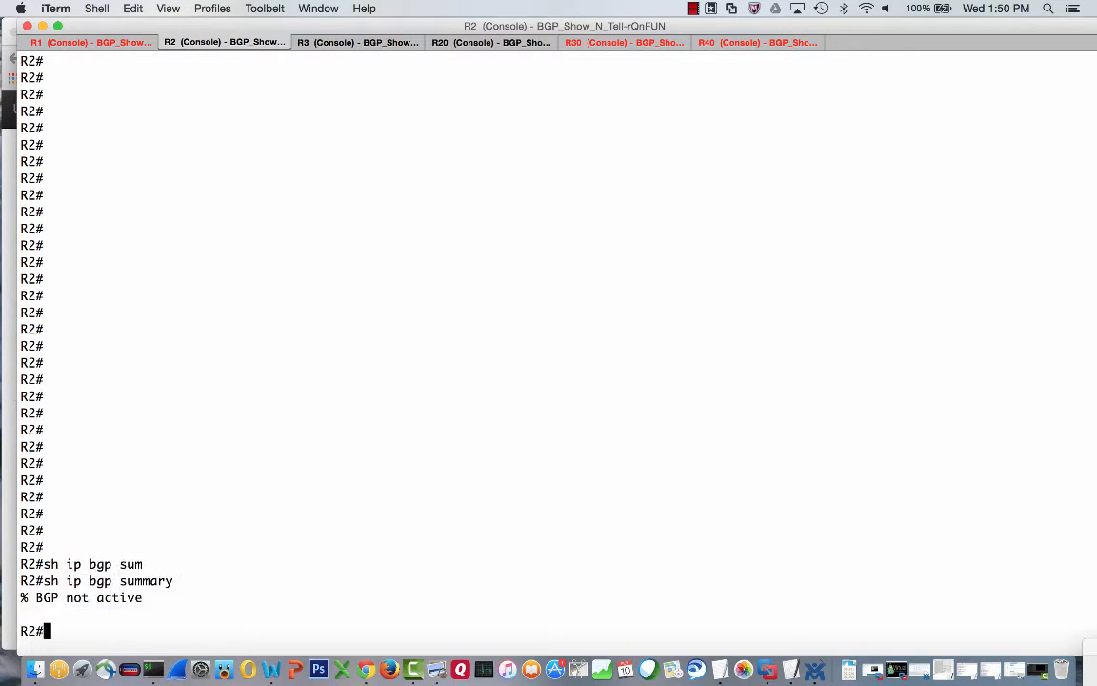
{"action": "type", "text": "sh ip ospf nei"}
{"action": "key", "text": "Tab"}
{"action": "key", "text": "Return"}
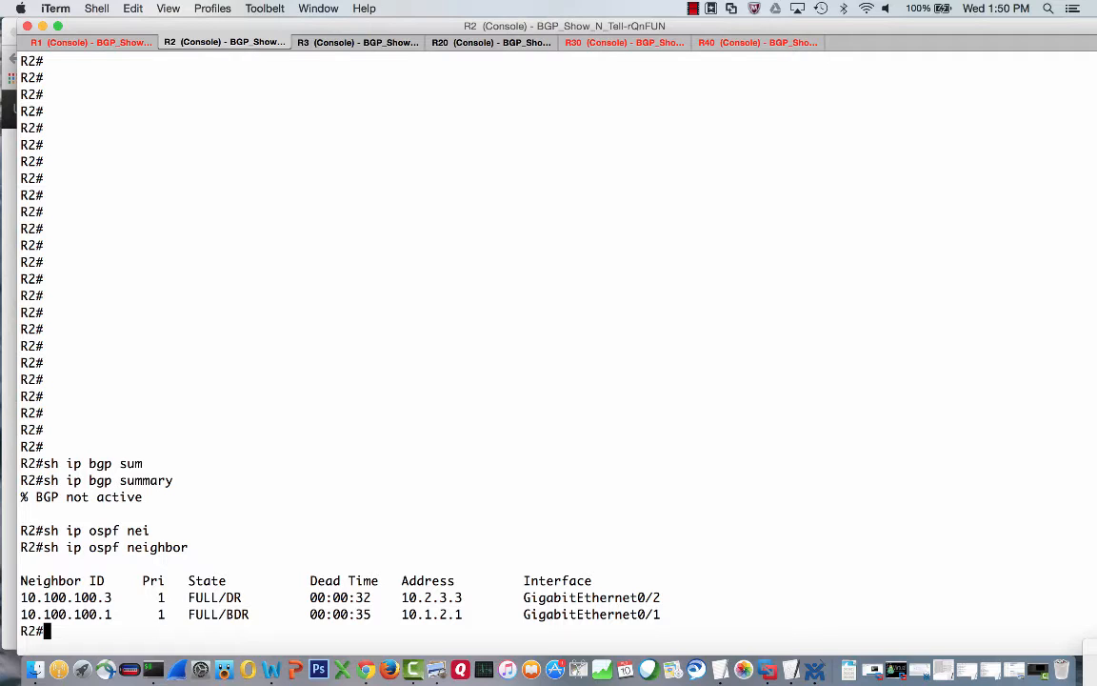
{"action": "type", "text": "ct"}
Check R2's BGP summary (not active) and enter configuration mode
{"action": "key", "text": "Return"}
{"action": "type", "text": "router bgp ?"}
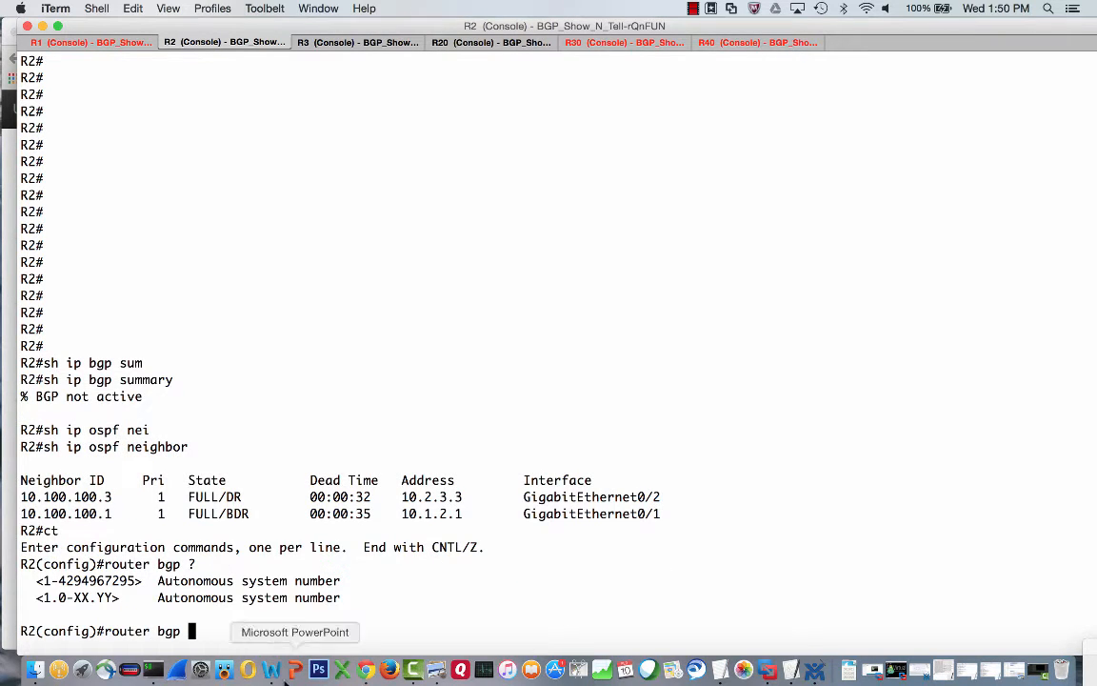
Consult the network diagram briefly and come back to R2's console
{"action": "left_click", "coordinate": [436, 670]}
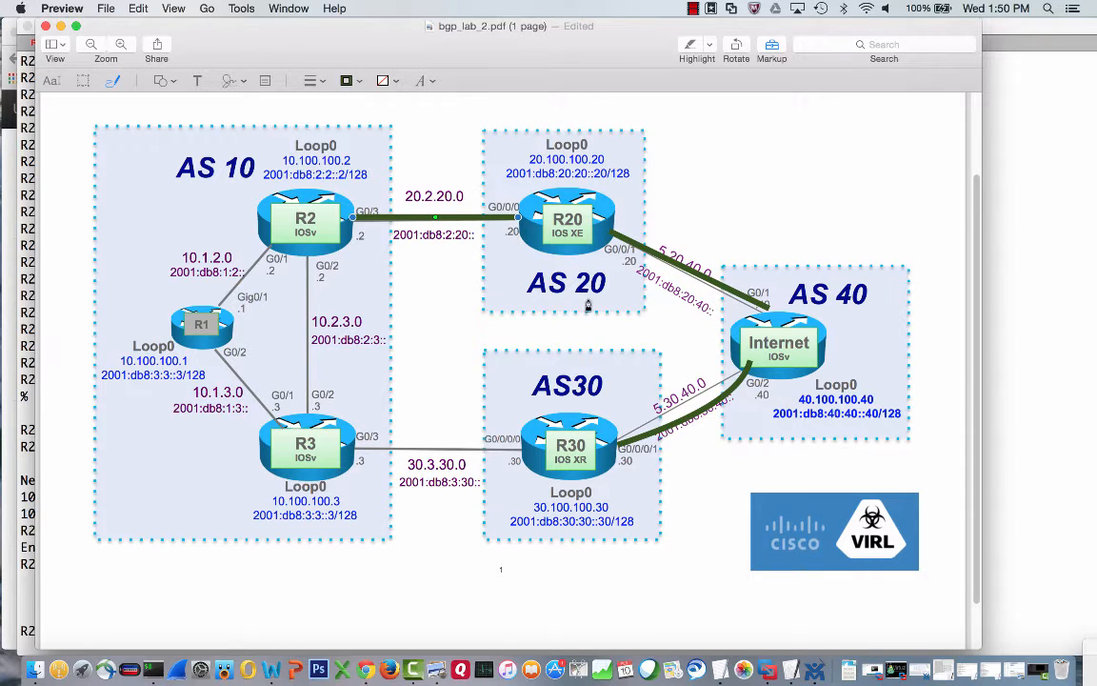
{"action": "left_click", "coordinate": [131, 668]}
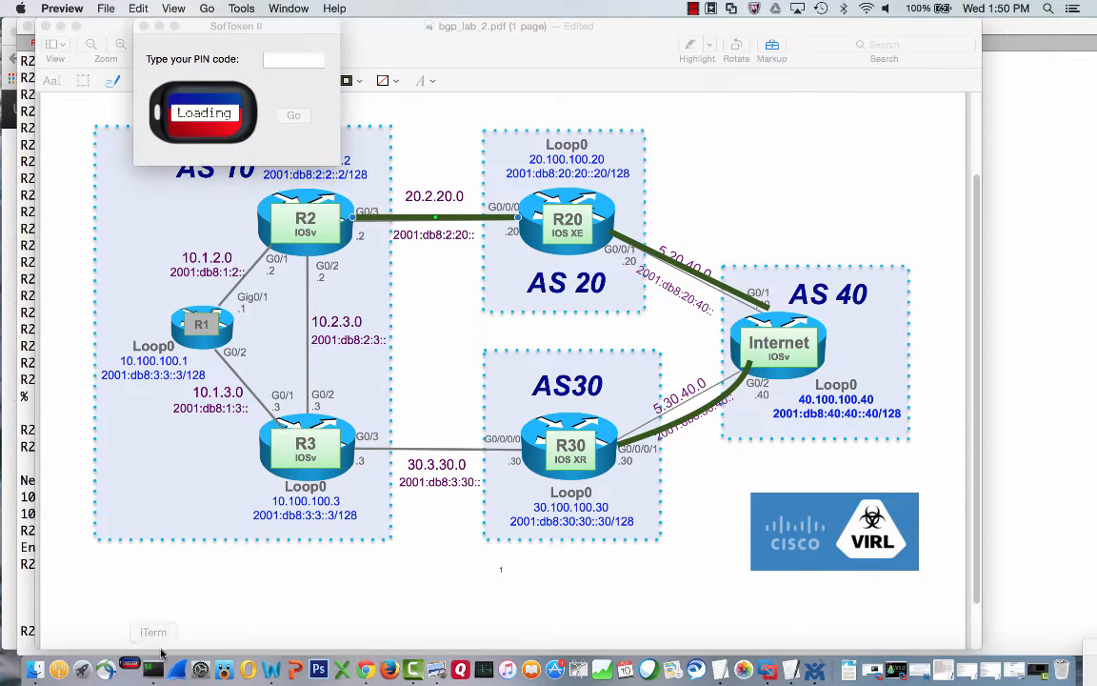
{"action": "key", "text": "Escape"}
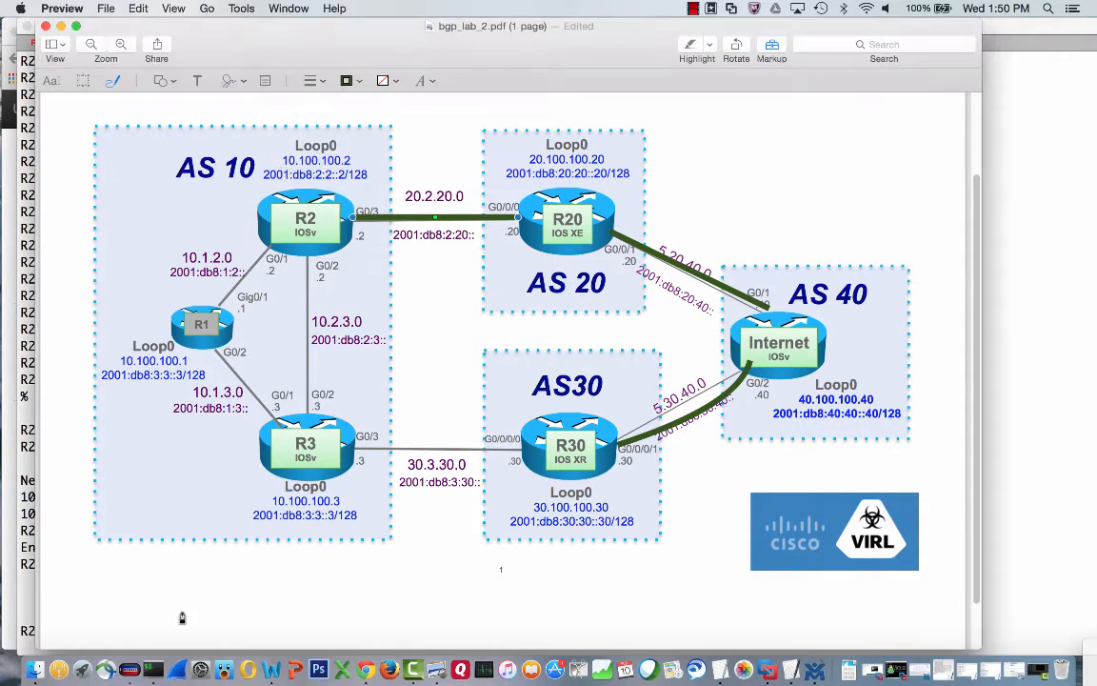
{"action": "left_click", "coordinate": [138, 572]}
{"action": "type", "text": "10"}
Create BGP AS 10 on R2 with router-id 10.100.100.2 and neighbor change logging
{"action": "key", "text": "Return"}
{"action": "type", "text": "bgp router"}
{"action": "key", "text": "Tab"}
{"action": "type", "text": "10.100.100.2"}
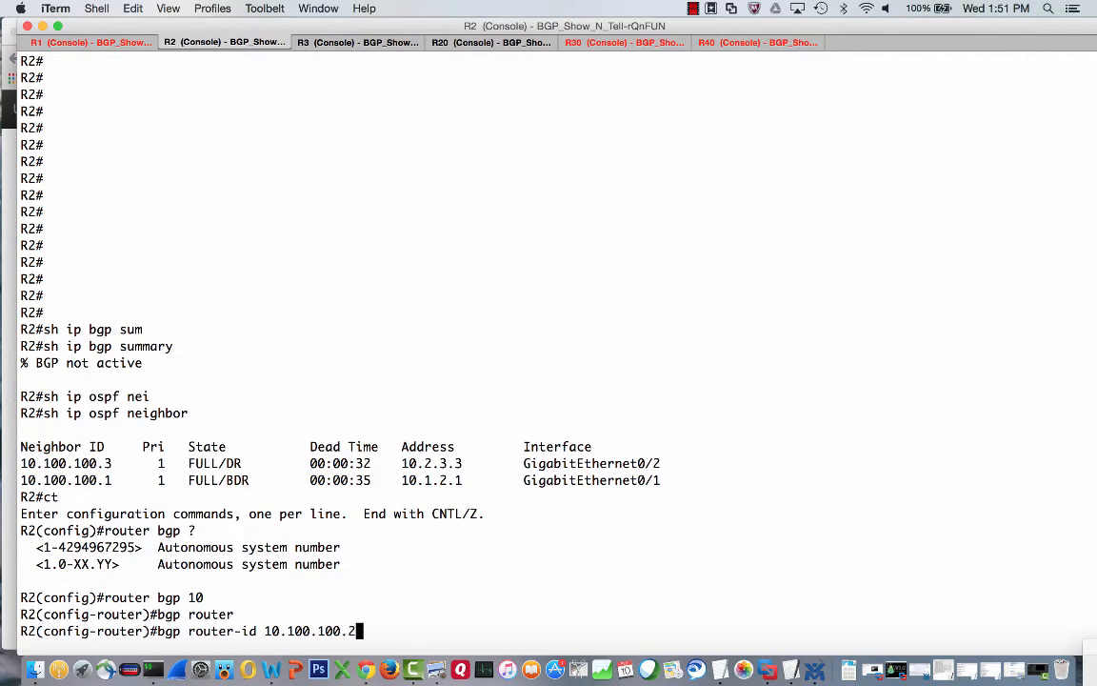
{"action": "key", "text": "Return"}
{"action": "type", "text": "bgp "}
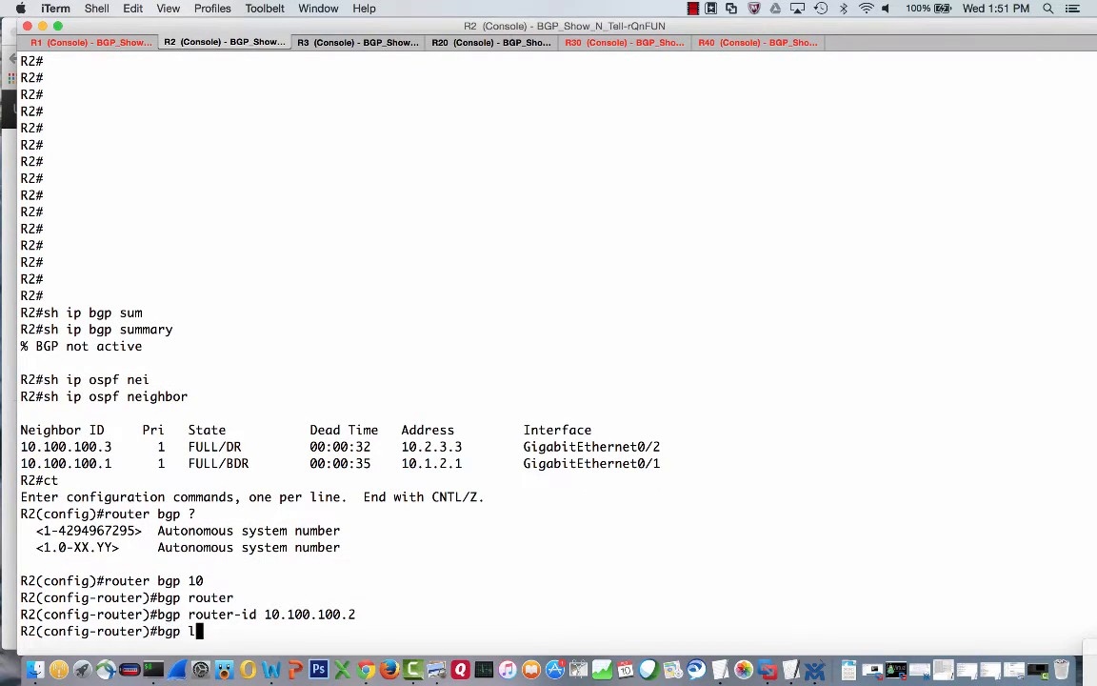
{"action": "type", "text": "log"}
{"action": "key", "text": "Tab"}
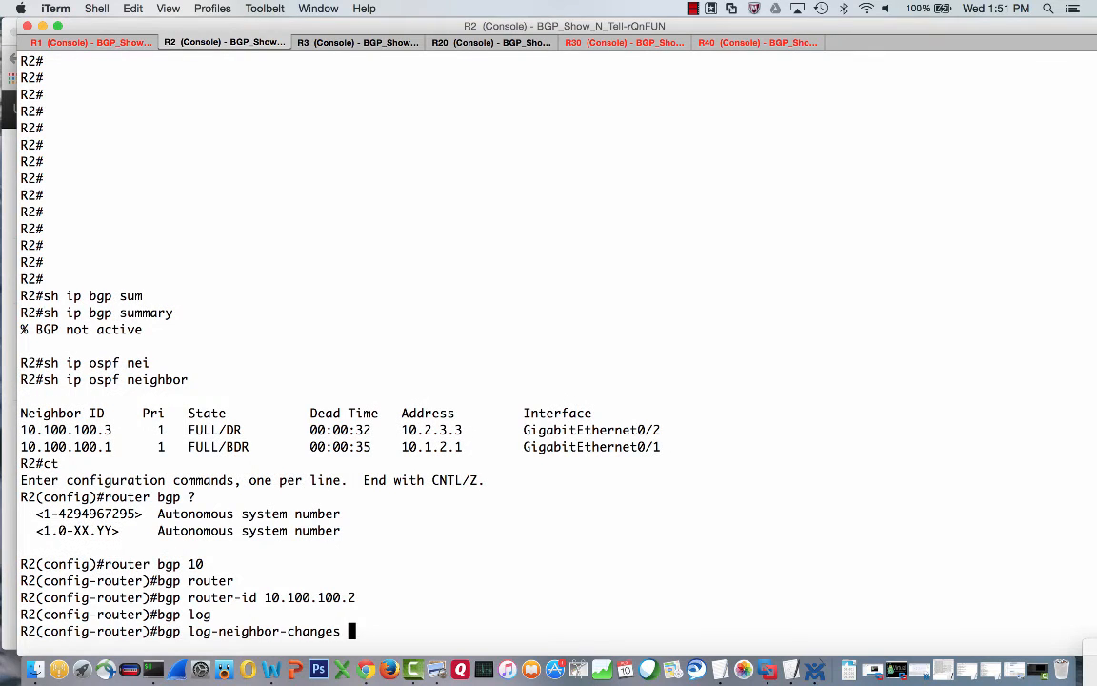
{"action": "key", "text": "Return"}
{"action": "type", "text": "nei"}
Add neighbor 20.2.20.20 remote-as 20 and enter the IPv4 address family
{"action": "key", "text": "Tab"}
{"action": "type", "text": "2."}
{"action": "key", "text": "BackSpace"}
{"action": "type", "text": "0.2.20.20 "}
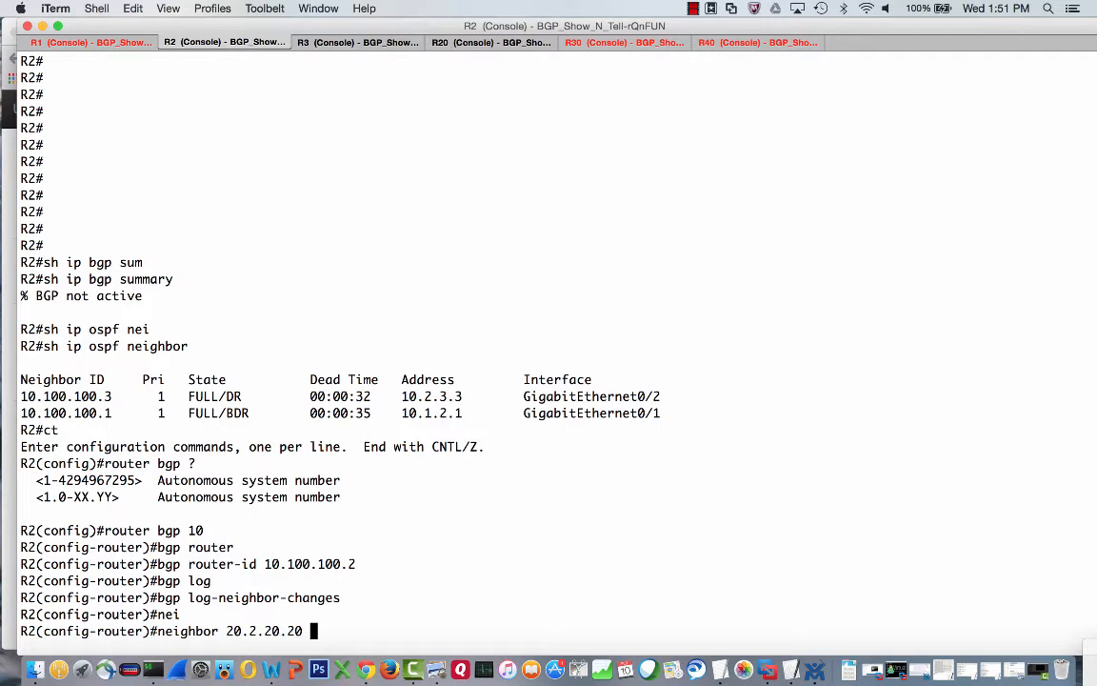
{"action": "type", "text": "remote"}
{"action": "key", "text": "Tab"}
{"action": "type", "text": "20"}
{"action": "key", "text": "Return"}
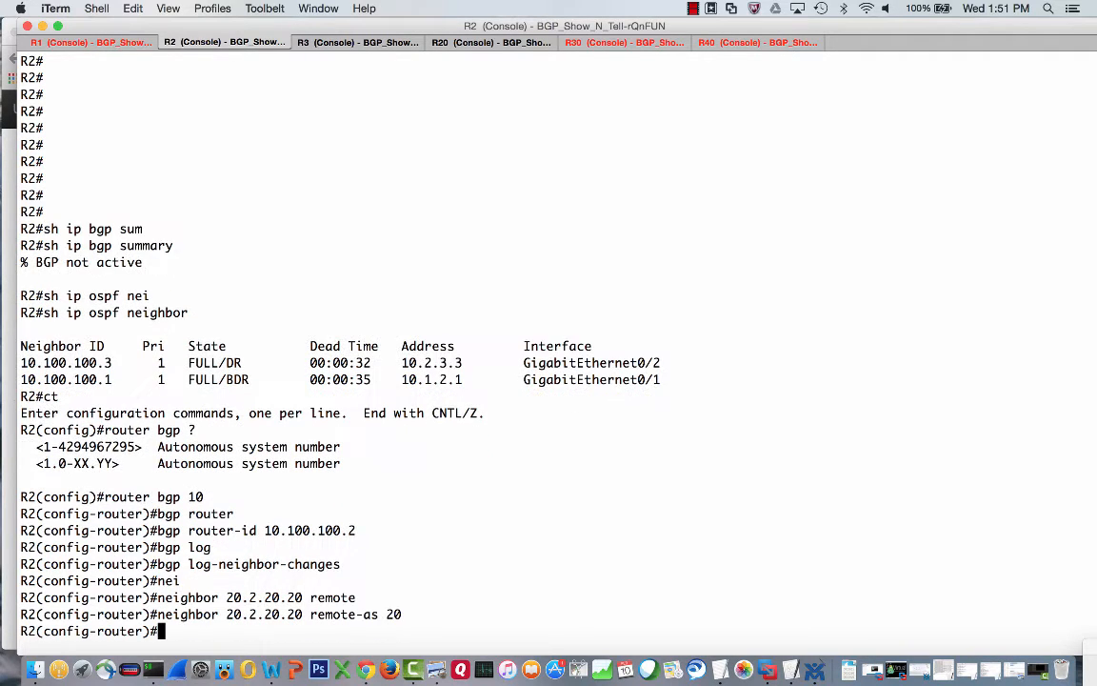
{"action": "type", "text": "ad"}
{"action": "key", "text": "Tab"}
{"action": "type", "text": "ipv4"}
{"action": "key", "text": "Return"}
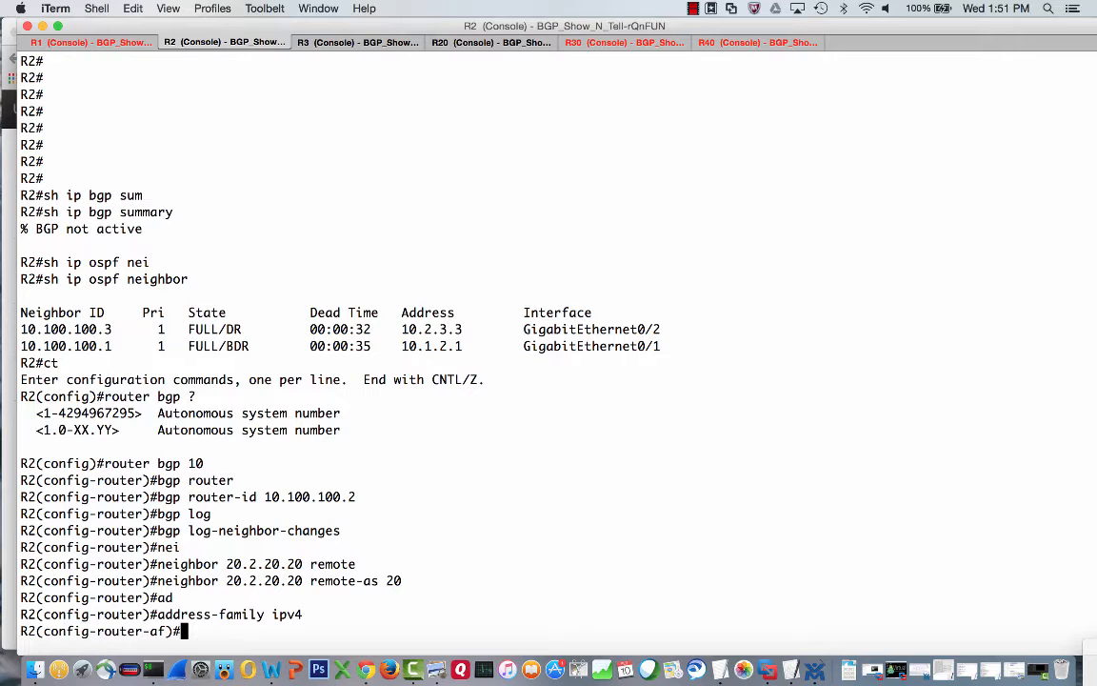
Activate neighbor 20.2.20.20 for IPv4 and enable send-community
{"action": "key", "text": "Up"}
{"action": "key", "text": "Up"}
{"action": "key", "text": "BackSpace"}
{"action": "key", "text": "BackSpace"}
{"action": "key", "text": "BackSpace"}
{"action": "key", "text": "BackSpace"}
{"action": "key", "text": "BackSpace"}
{"action": "key", "text": "BackSpace"}
{"action": "key", "text": "BackSpace"}
{"action": "key", "text": "BackSpace"}
{"action": "key", "text": "BackSpace"}
{"action": "type", "text": "ac"}
{"action": "key", "text": "Tab"}
{"action": "key", "text": "Return"}
{"action": "key", "text": "Up"}
{"action": "key", "text": "BackSpace"}
{"action": "key", "text": "BackSpace"}
{"action": "key", "text": "BackSpace"}
{"action": "key", "text": "BackSpace"}
{"action": "key", "text": "BackSpace"}
{"action": "key", "text": "BackSpace"}
{"action": "key", "text": "BackSpace"}
{"action": "key", "text": "BackSpace"}
{"action": "type", "text": "send"}
{"action": "key", "text": "Tab"}
{"action": "type", "text": "-"}
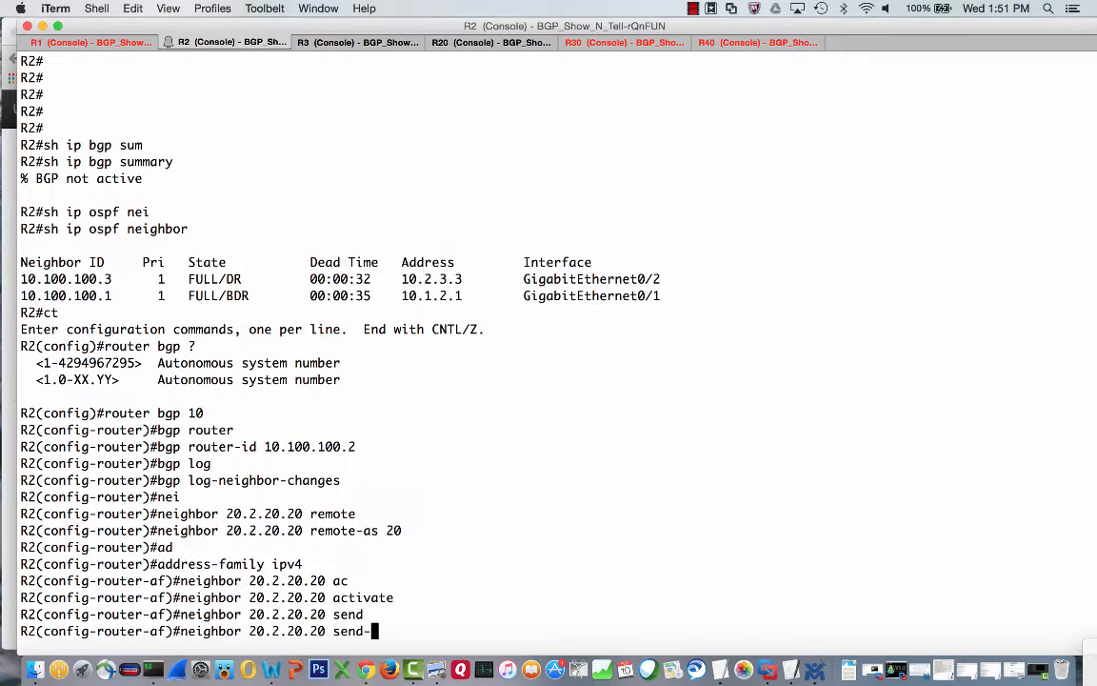
{"action": "type", "text": "c"}
{"action": "key", "text": "Tab"}
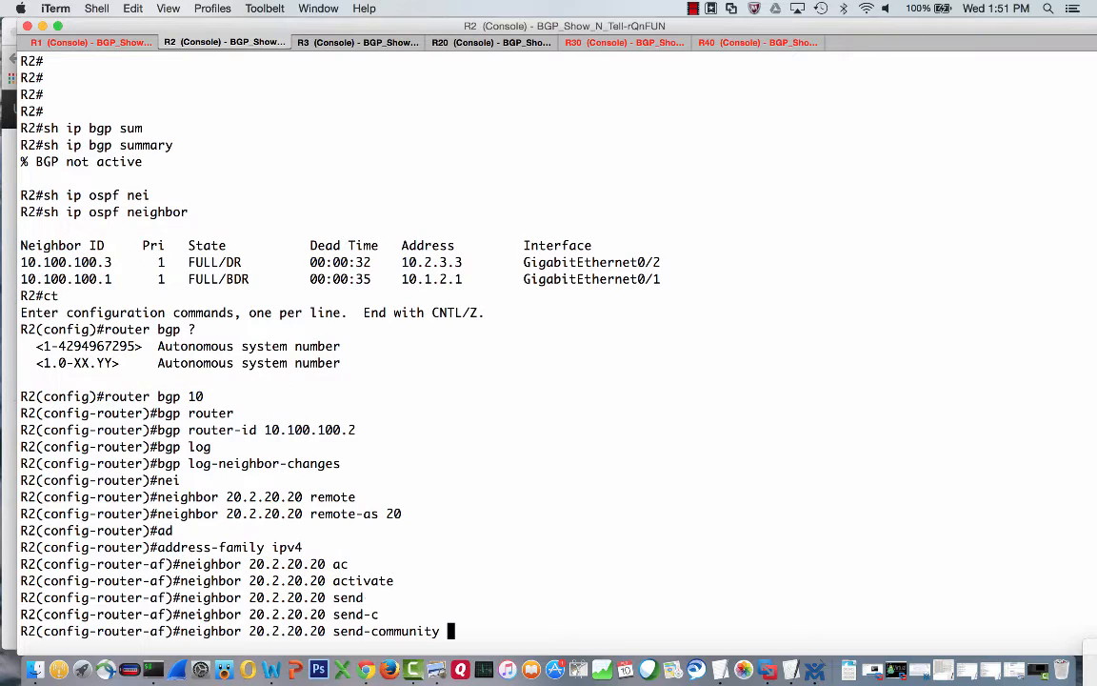
{"action": "key", "text": "Return"}
{"action": "type", "text": "end"}
Leave configuration mode and compose the 'sh run | begin router bgp' filter
{"action": "key", "text": "Return"}
{"action": "type", "text": "sh "}
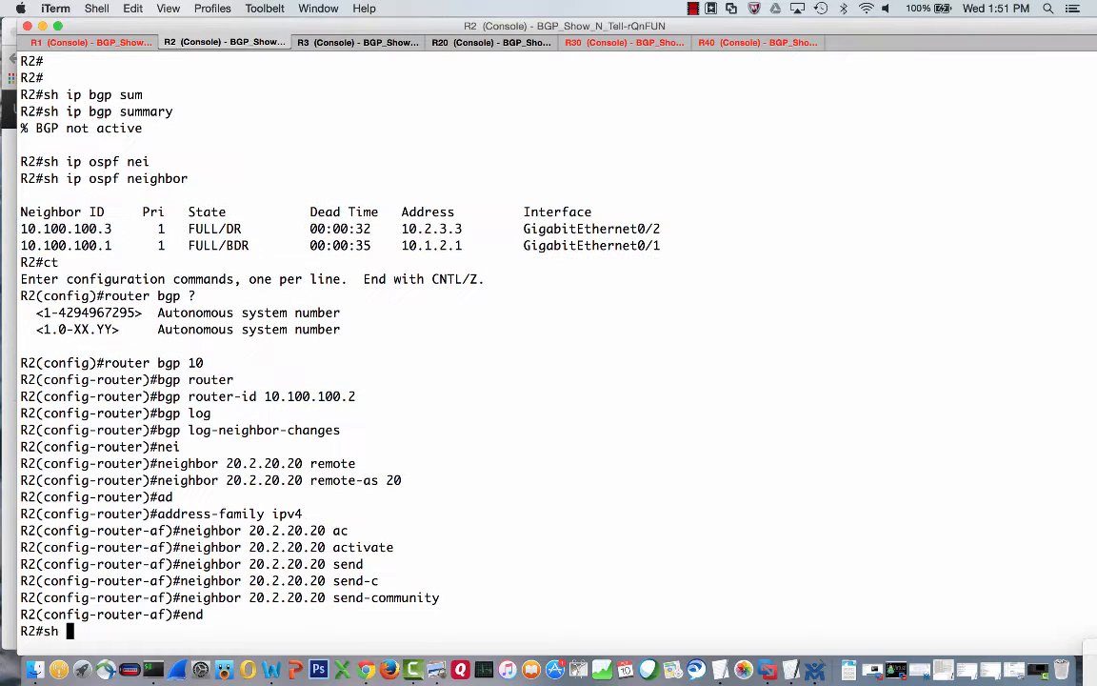
{"action": "type", "text": "run | being"}
{"action": "key", "text": "BackSpace"}
{"action": "key", "text": "BackSpace"}
{"action": "key", "text": "BackSpace"}
{"action": "type", "text": "gin roue"}
{"action": "key", "text": "BackSpace"}
{"action": "type", "text": "ter bgp"}
Show R2's running config from the BGP section and highlight the BGP block
{"action": "key", "text": "Return"}
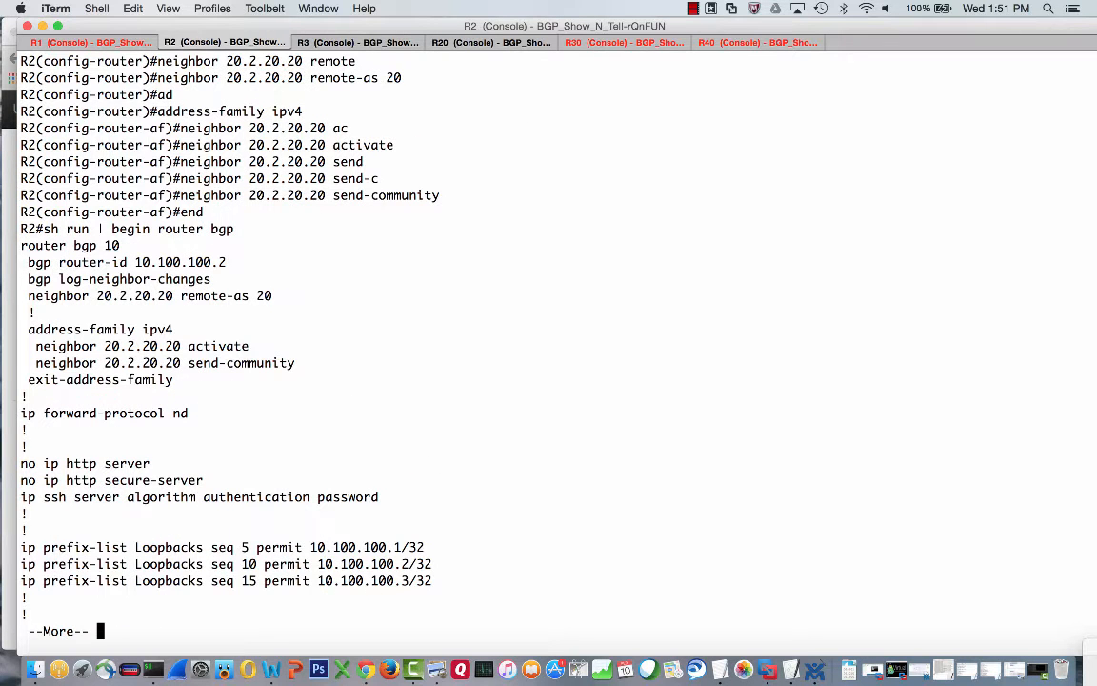
{"action": "key", "text": "q"}
{"action": "left_click_drag", "start_coordinate": [176, 379], "coordinate": [28, 246]}
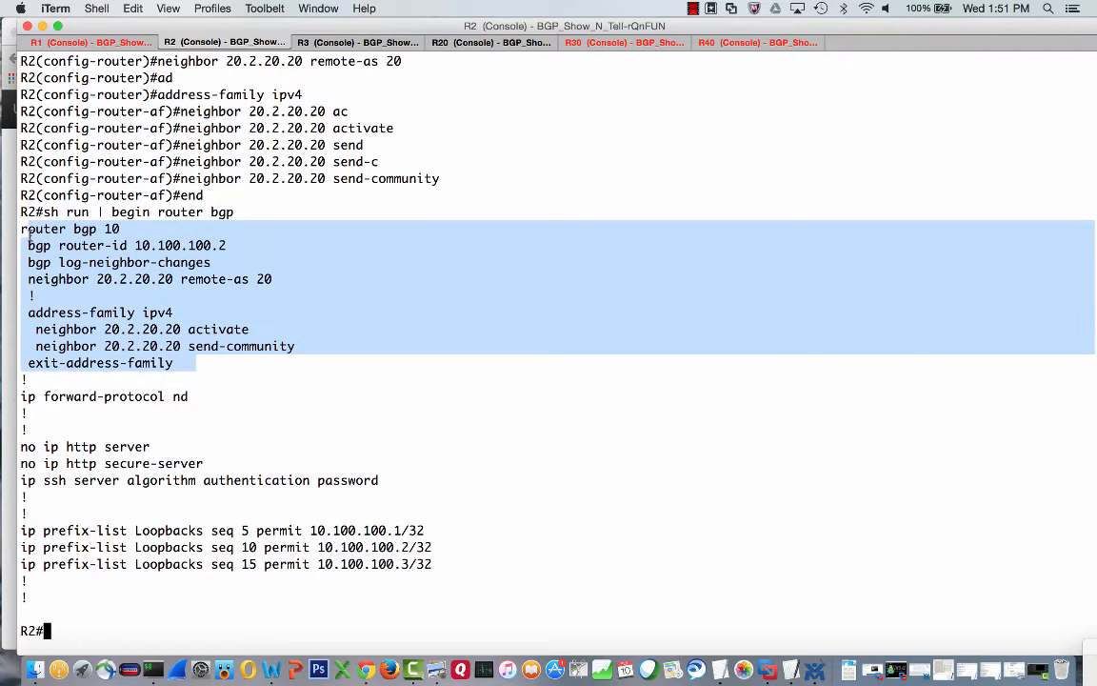
{"action": "type", "text": "s"}
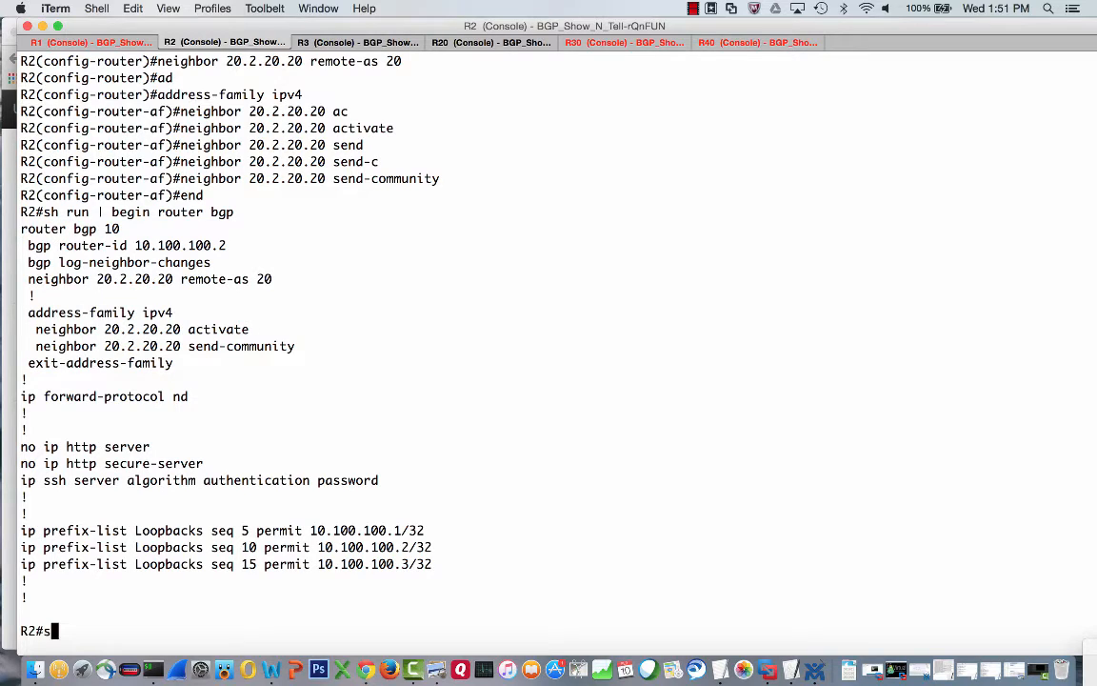
{"action": "type", "text": "h ip bgp sum"}
Run the BGP summary twice, highlighting local AS 10, neighbor AS 20 and the Idle state
{"action": "key", "text": "Tab"}
{"action": "key", "text": "Return"}
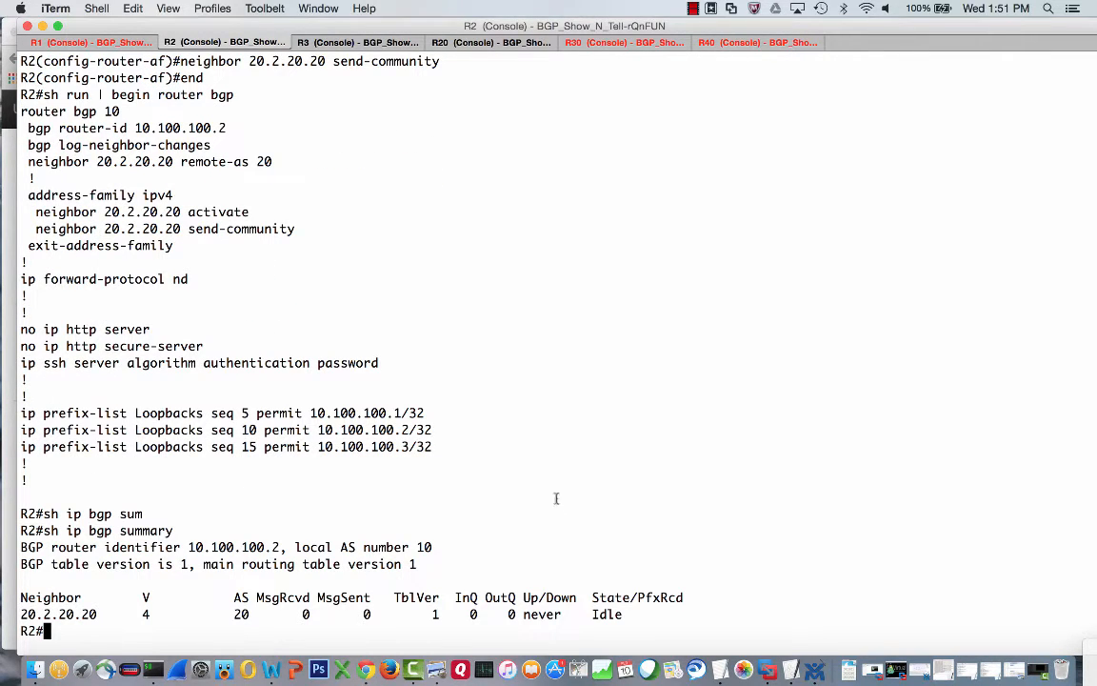
{"action": "left_click_drag", "start_coordinate": [416, 547], "coordinate": [440, 550]}
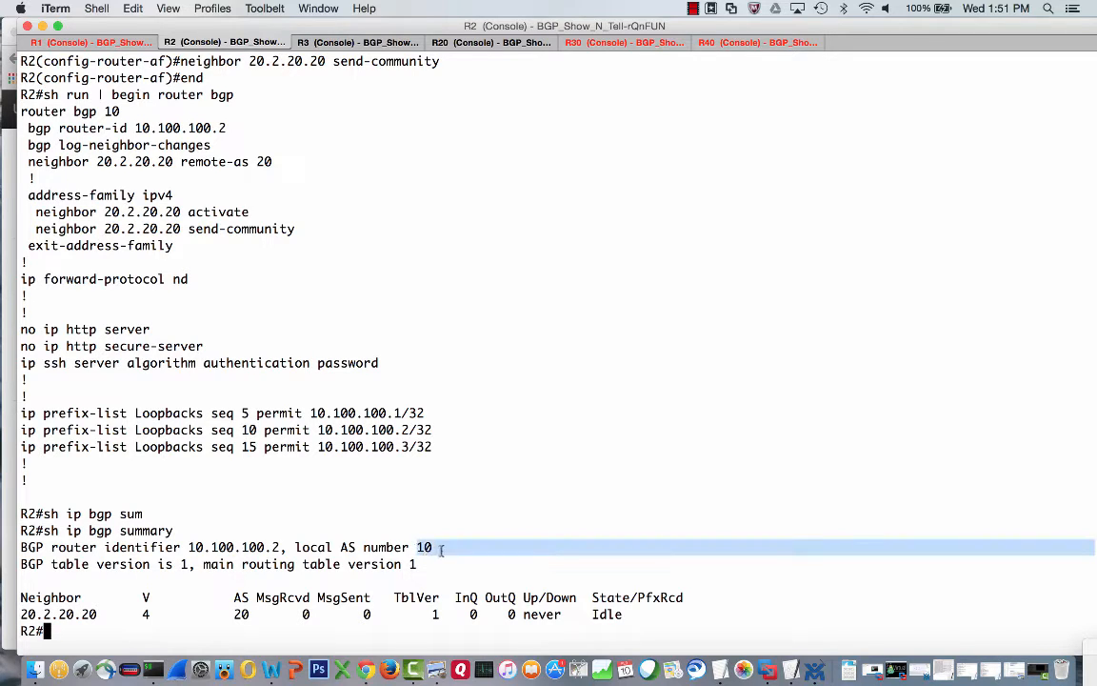
{"action": "left_click_drag", "start_coordinate": [233, 614], "coordinate": [250, 617]}
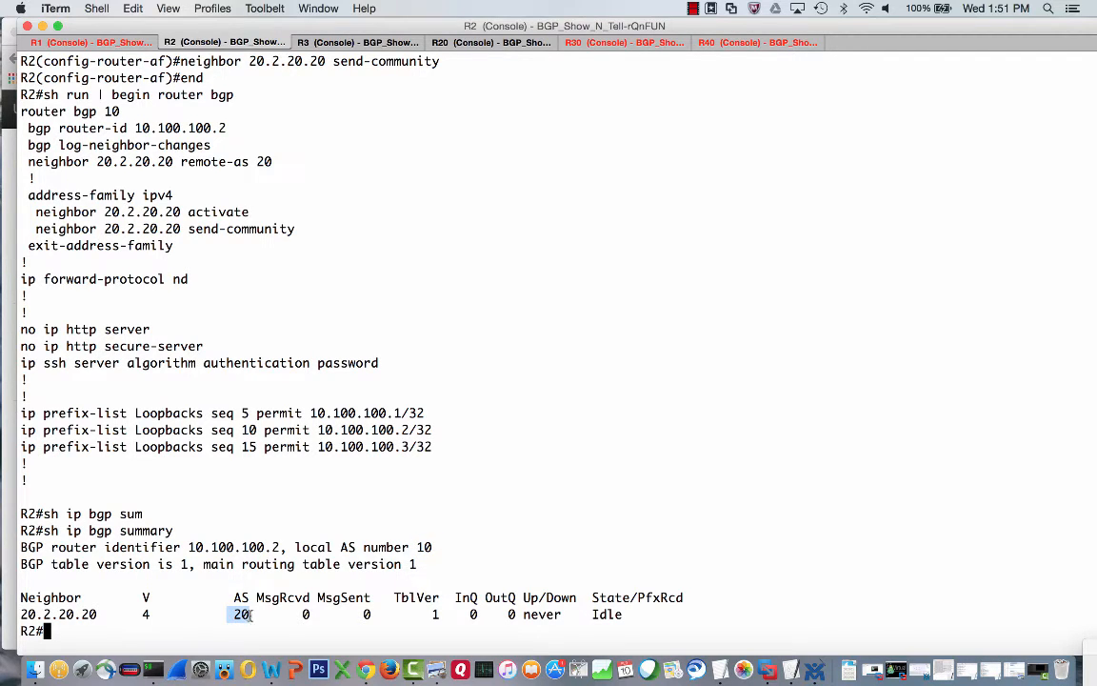
{"action": "left_click_drag", "start_coordinate": [583, 614], "coordinate": [629, 615]}
{"action": "key", "text": "Up"}
{"action": "key", "text": "Return"}
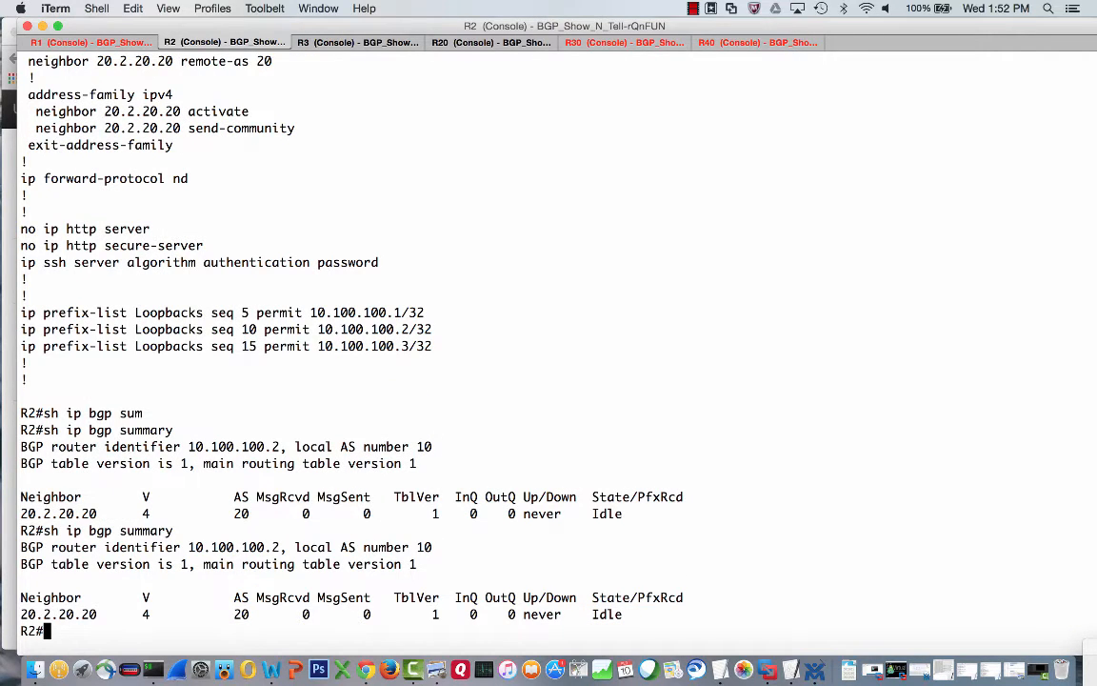
{"action": "type", "text": "ping"}
{"action": "type", "text": " 20.2.20.20"}
Ping 20.2.20.20 (fails), show R2's routing table and list interface statuses
{"action": "key", "text": "Return"}
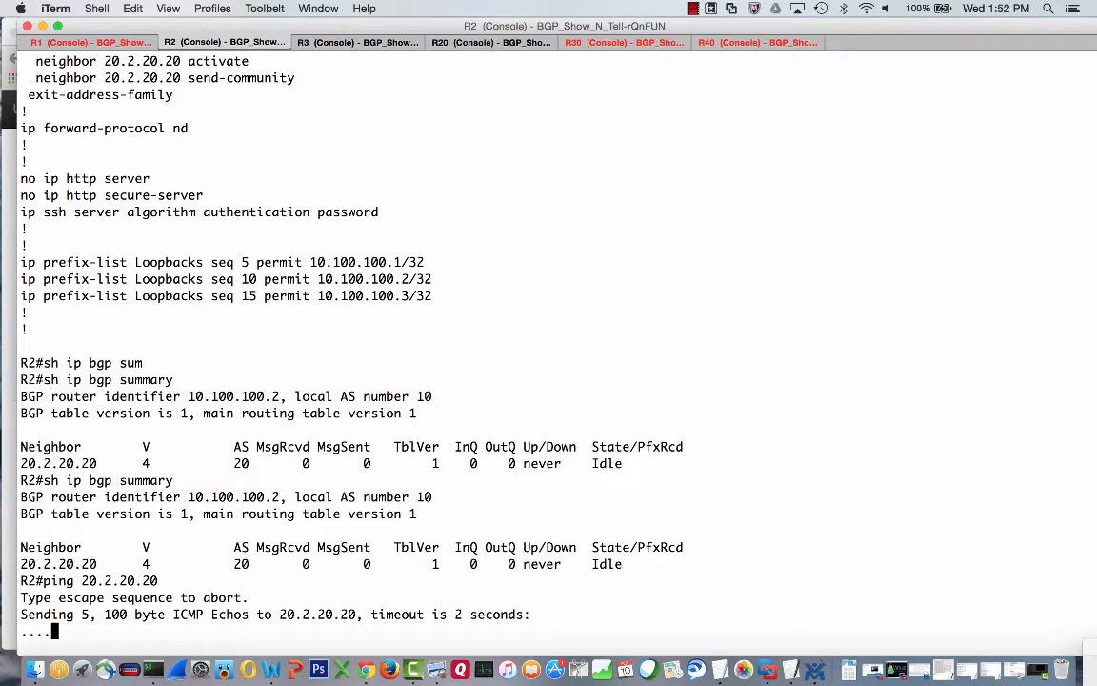
{"action": "type", "text": "sh ip rou"}
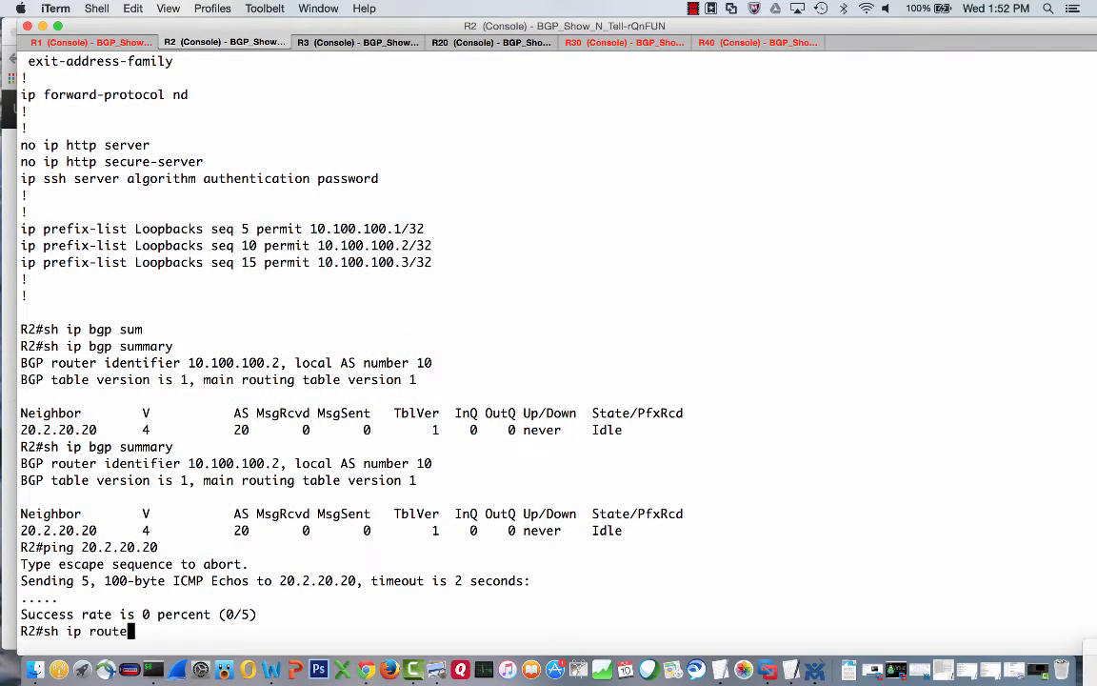
{"action": "type", "text": "te"}
{"action": "key", "text": "Return"}
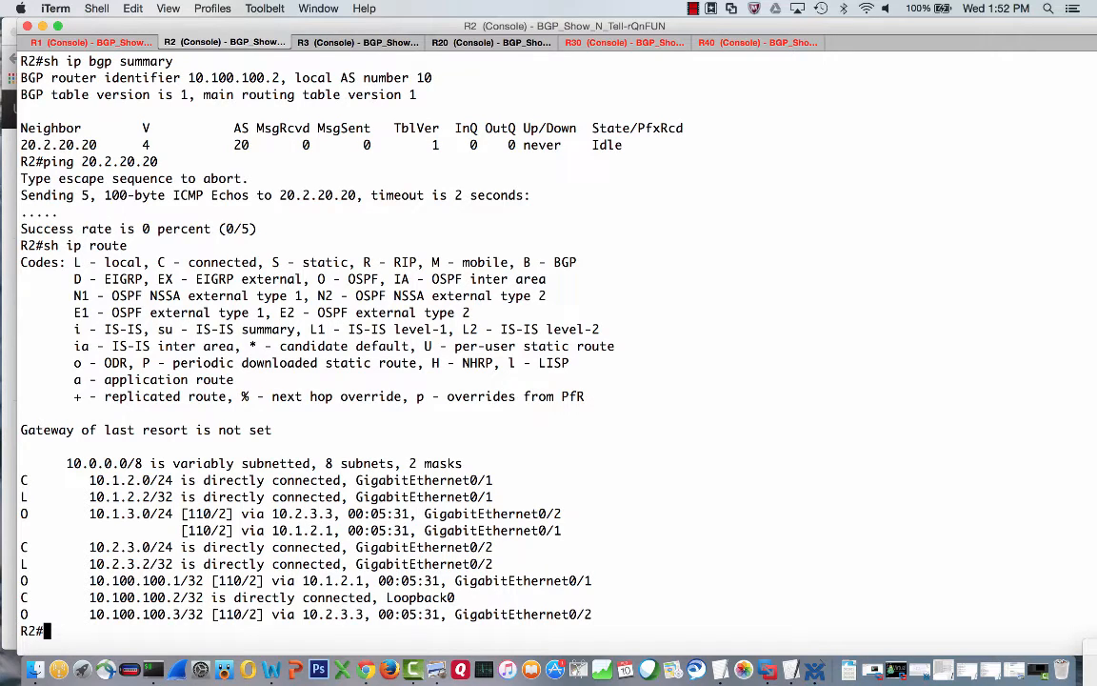
{"action": "type", "text": "sh ip int brief"}
{"action": "key", "text": "Return"}
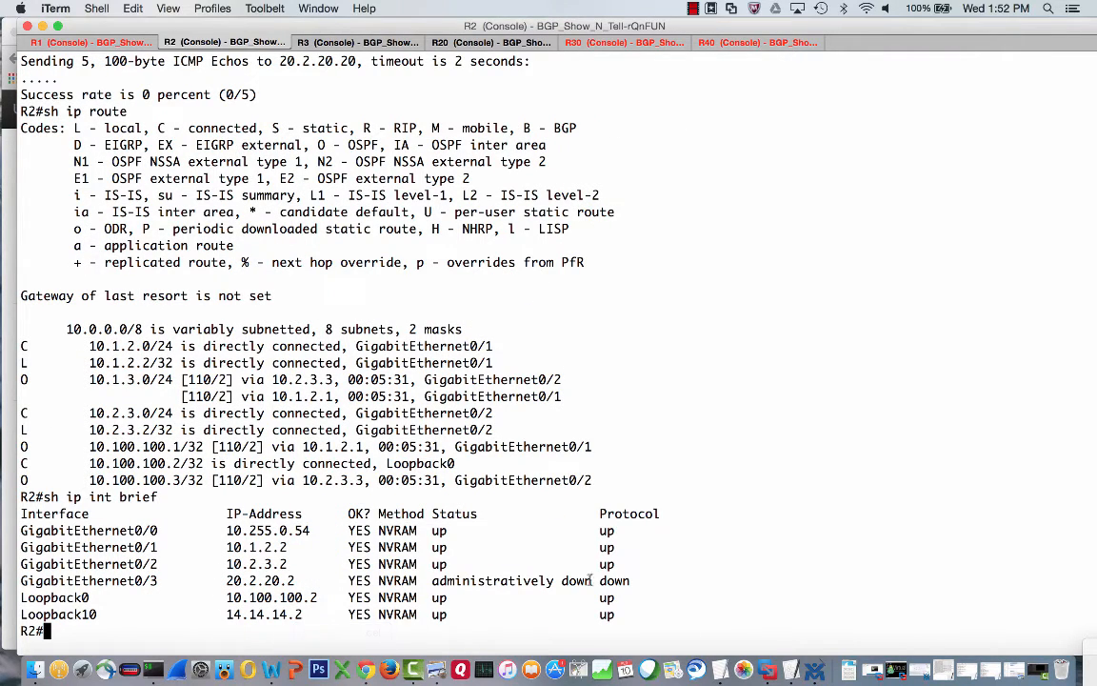
Bring up GigabitEthernet0/3 with no shut and leave configuration mode
{"action": "left_click_drag", "start_coordinate": [638, 580], "coordinate": [276, 510]}
{"action": "left_click", "coordinate": [277, 509]}
{"action": "type", "text": "ct"}
{"action": "key", "text": "Return"}
{"action": "type", "text": "int gig0/3"}
{"action": "key", "text": "Return"}
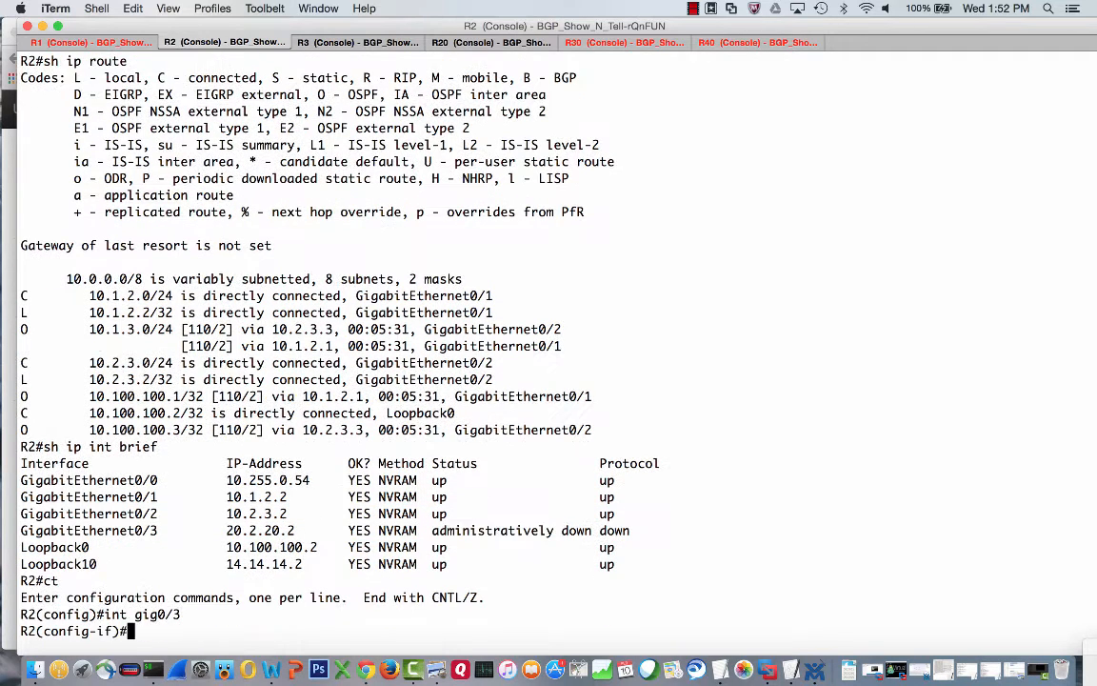
{"action": "type", "text": "no shut"}
{"action": "key", "text": "Return"}
{"action": "type", "text": "end"}
{"action": "key", "text": "Return"}
{"action": "type", "text": "sh ip bgp sum"}
Recheck the BGP summary and confirm 20.2.20.20 now answers pings, neighbor still Idle
{"action": "key", "text": "Tab"}
{"action": "key", "text": "Return"}
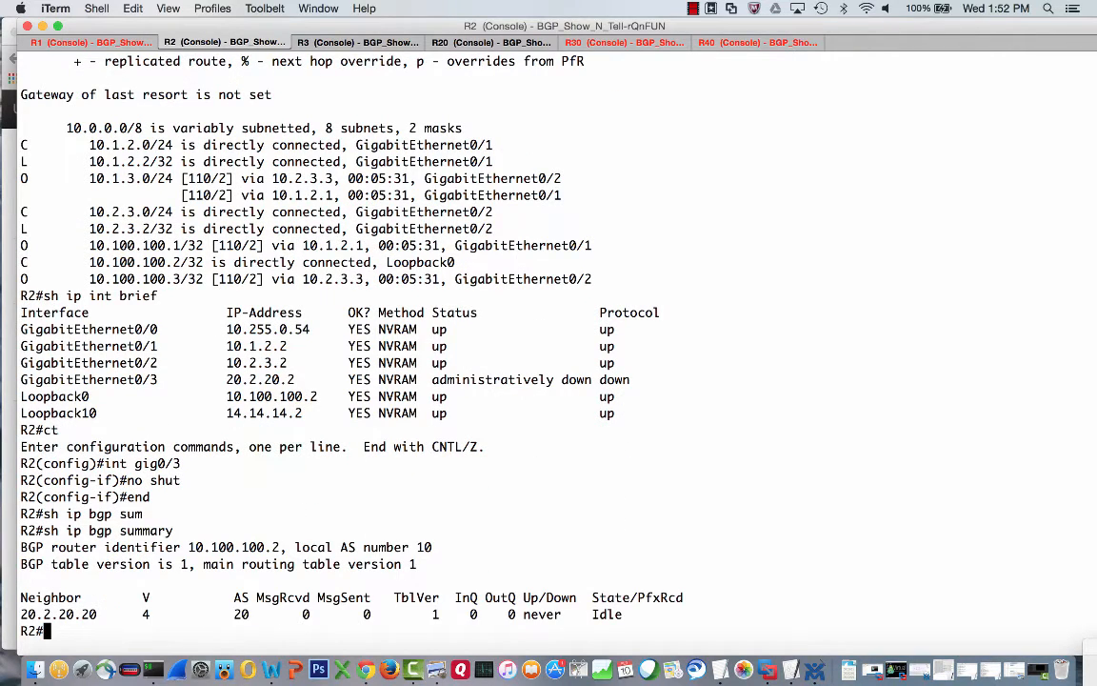
{"action": "key", "text": "Up"}
{"action": "key", "text": "Return"}
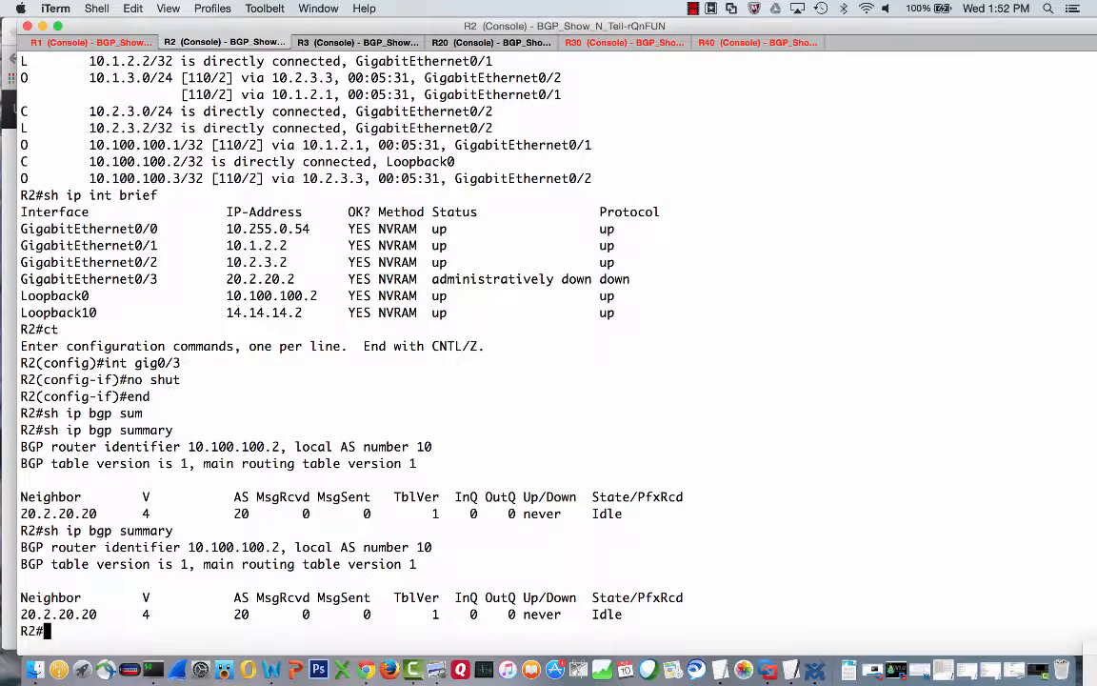
{"action": "key", "text": "Up"}
{"action": "key", "text": "Up"}
{"action": "key", "text": "Up"}
{"action": "key", "text": "Up"}
{"action": "key", "text": "Up"}
{"action": "key", "text": "Return"}
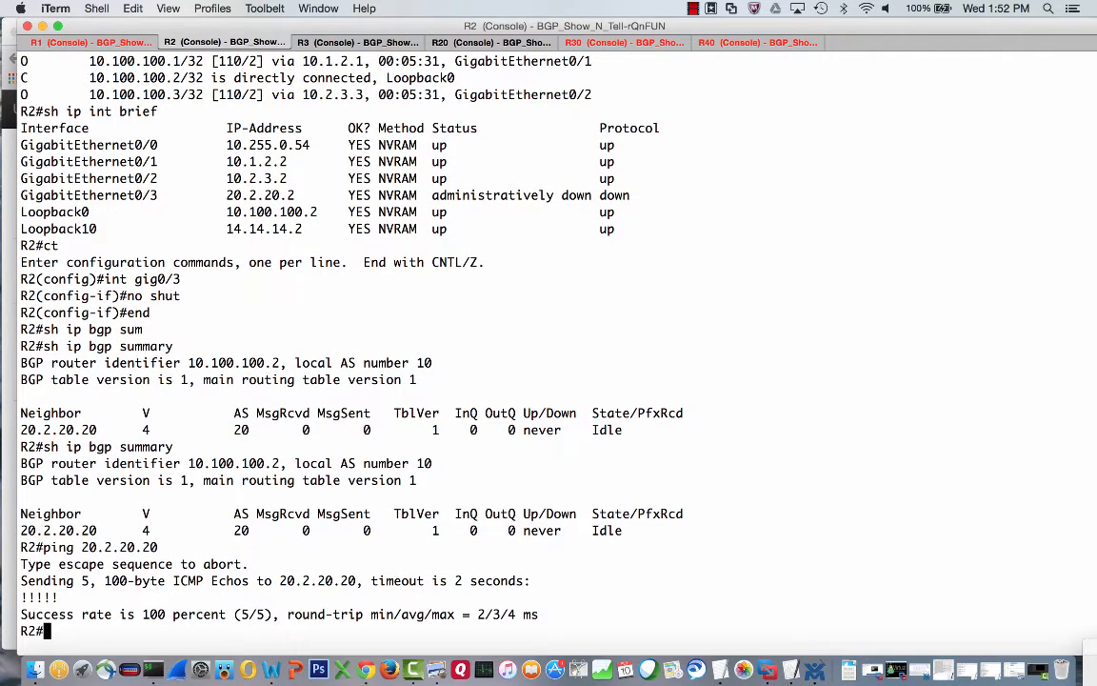
{"action": "key", "text": "Up"}
{"action": "key", "text": "Up"}
{"action": "key", "text": "Return"}
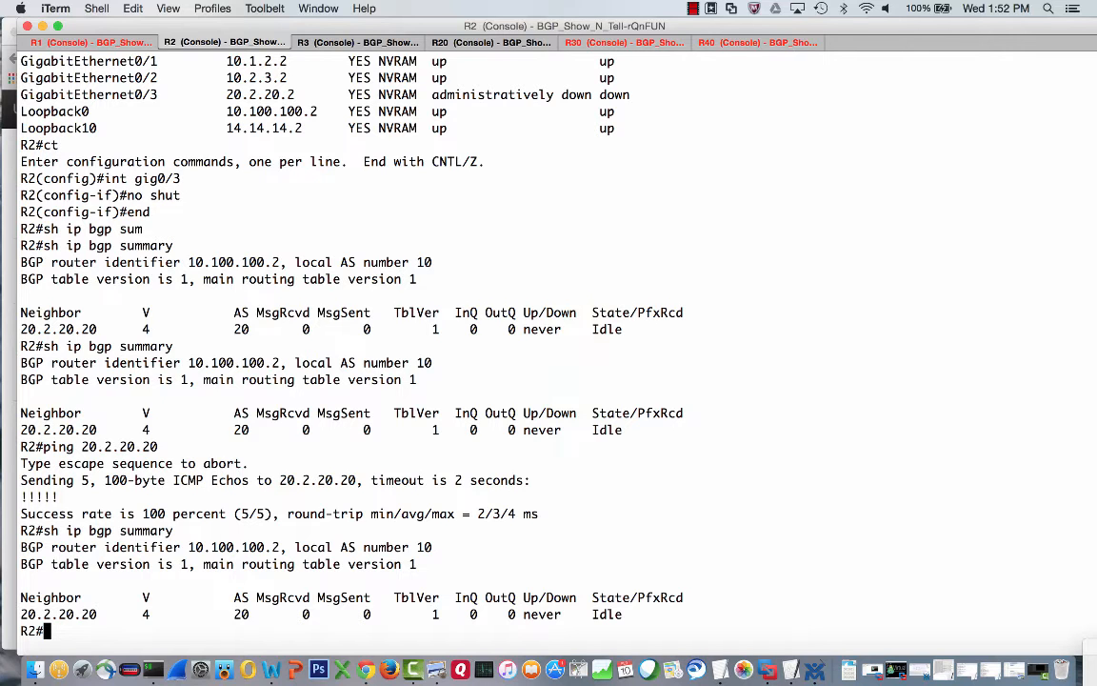
{"action": "type", "text": "sh tcp bri"}
List R2's TCP connections, highlighting the FINWAIT2 port-179 sessions, and recheck BGP
{"action": "key", "text": "Tab"}
{"action": "key", "text": "Return"}
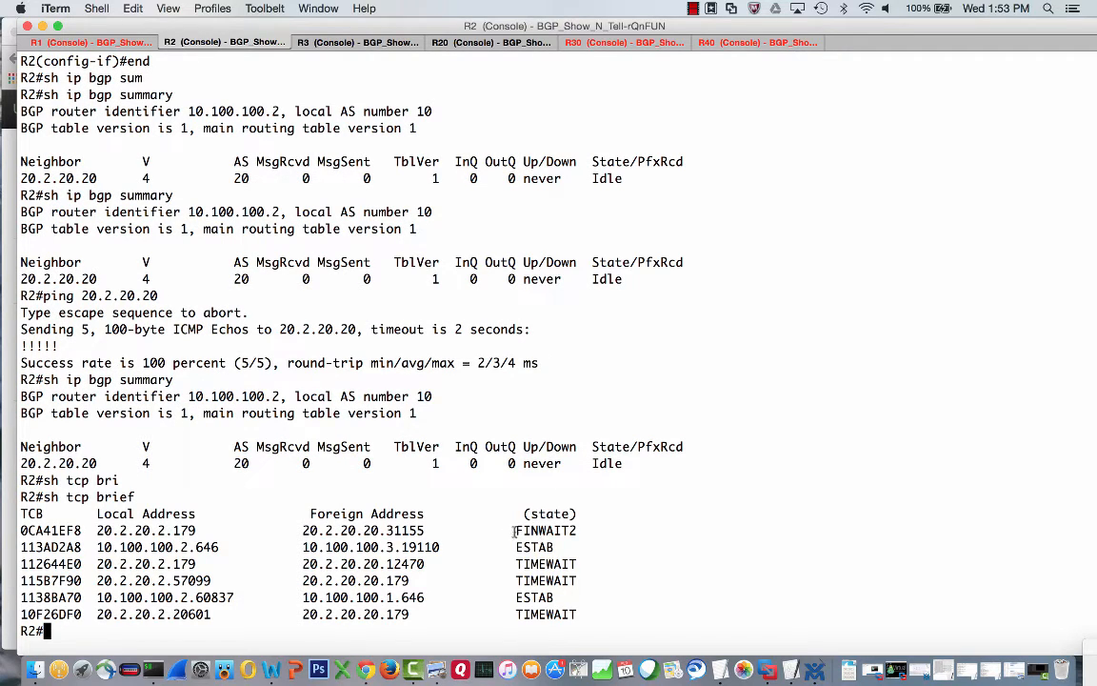
{"action": "left_click_drag", "start_coordinate": [514, 531], "coordinate": [602, 530]}
{"action": "left_click", "coordinate": [474, 473]}
{"action": "left_click_drag", "start_coordinate": [96, 530], "coordinate": [202, 531]}
{"action": "type", "text": "sh ip bgp summary"}
{"action": "key", "text": "Return"}
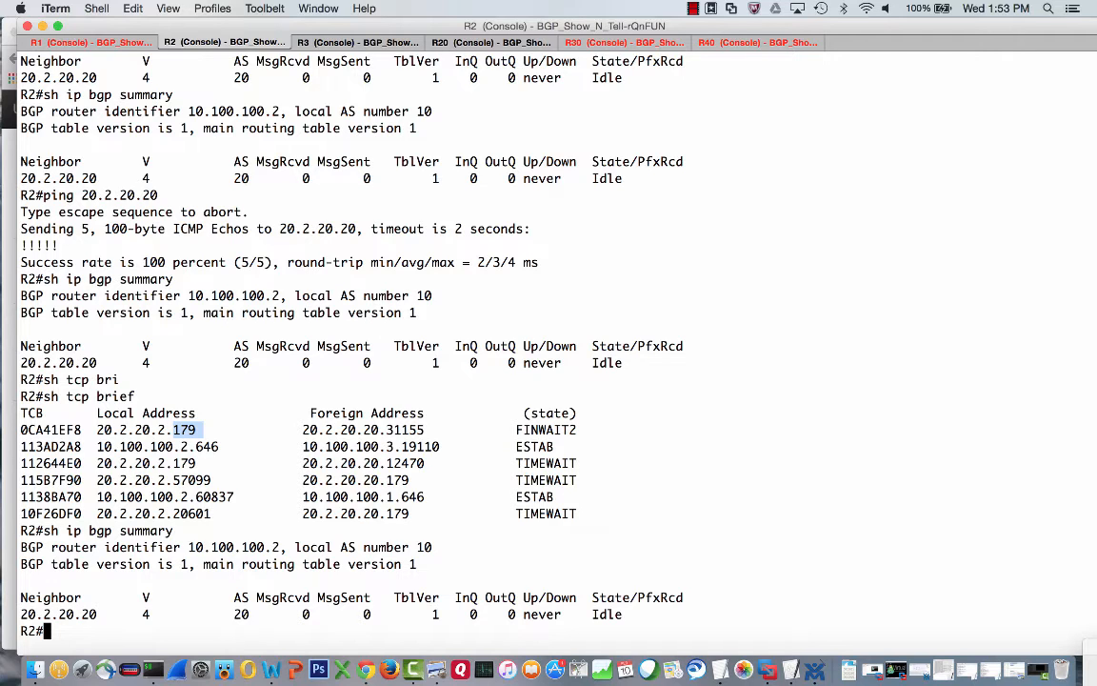
{"action": "type", "text": "term mon"}
Try 'term mon' and show the logging lines of the running configuration
{"action": "key", "text": "Return"}
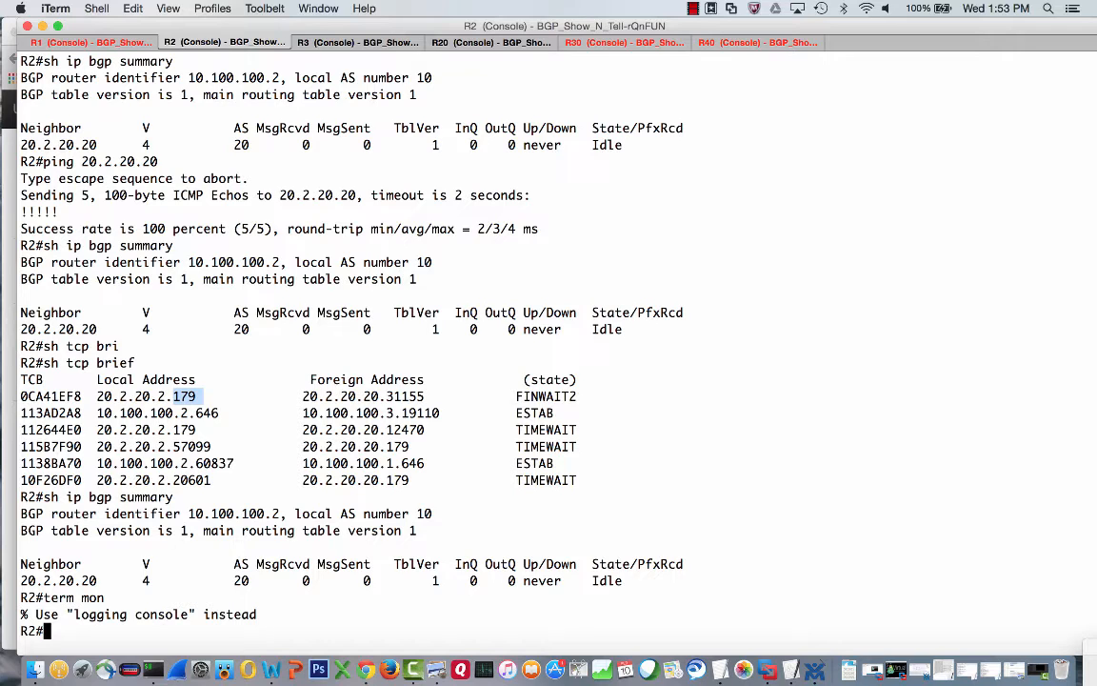
{"action": "type", "text": "sh run | include logg"}
{"action": "key", "text": "Return"}
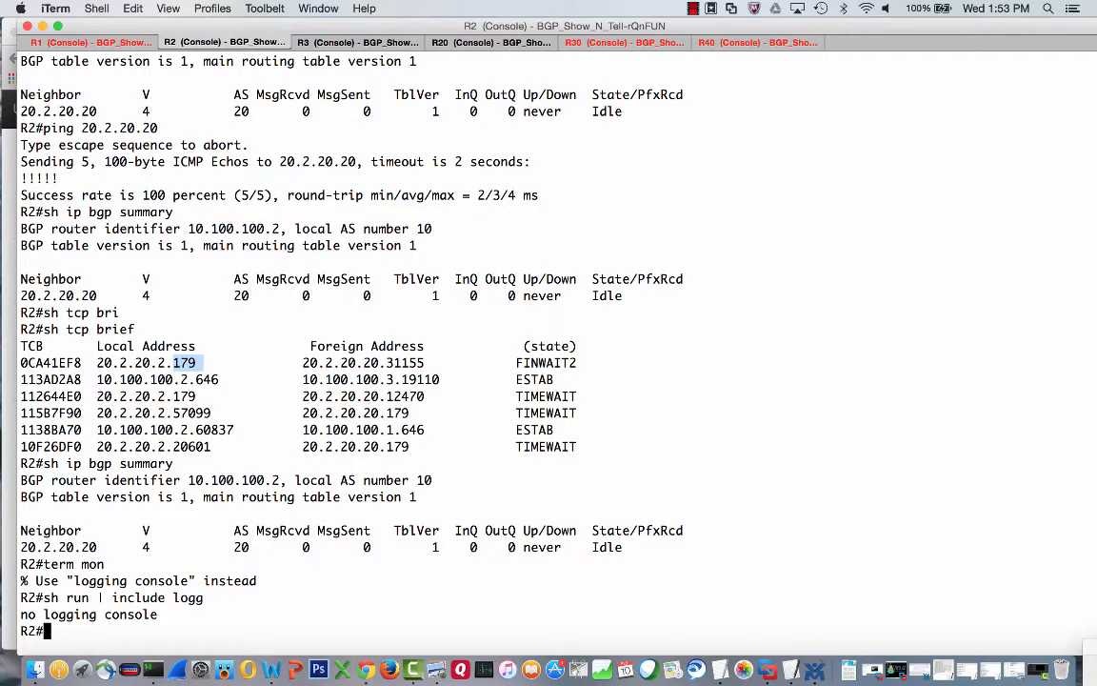
{"action": "type", "text": "sh logg"}
Display R2's logging status and page into the buffered BGP messages
{"action": "key", "text": "Tab"}
{"action": "key", "text": "Return"}
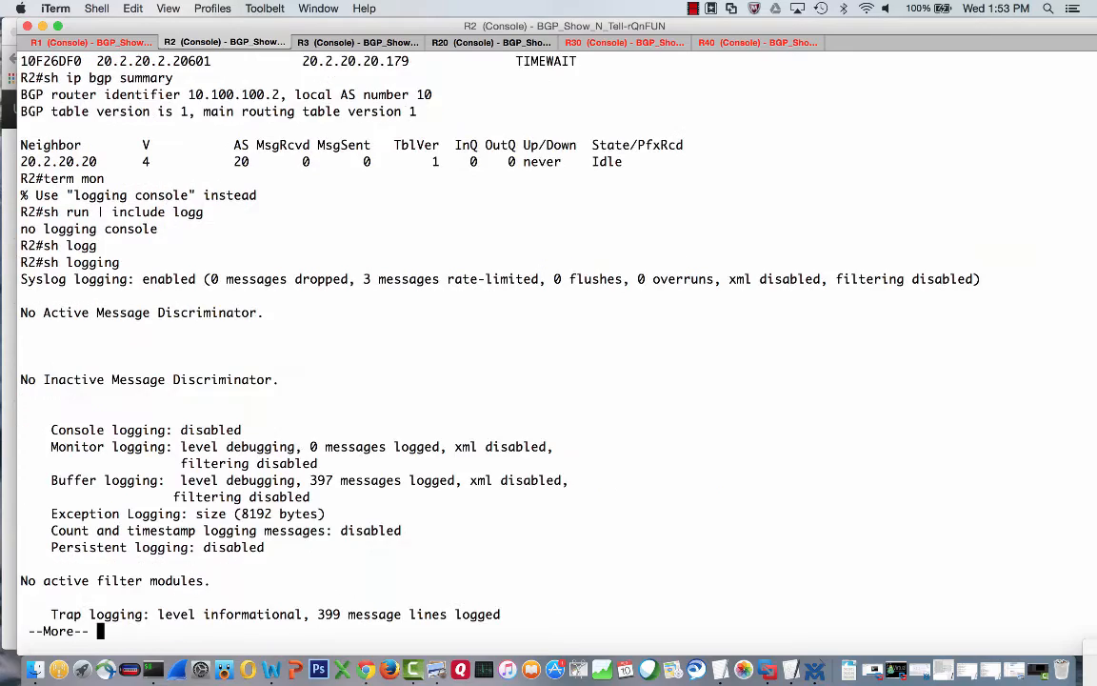
{"action": "key", "text": "space"}
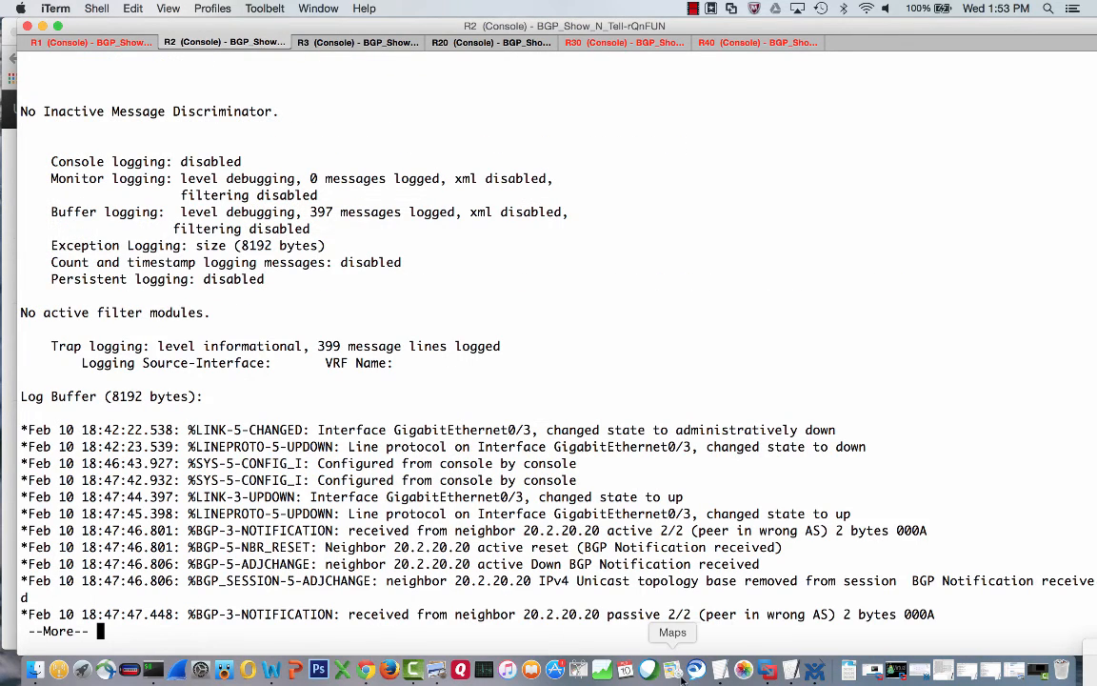
{"action": "key", "text": "space"}
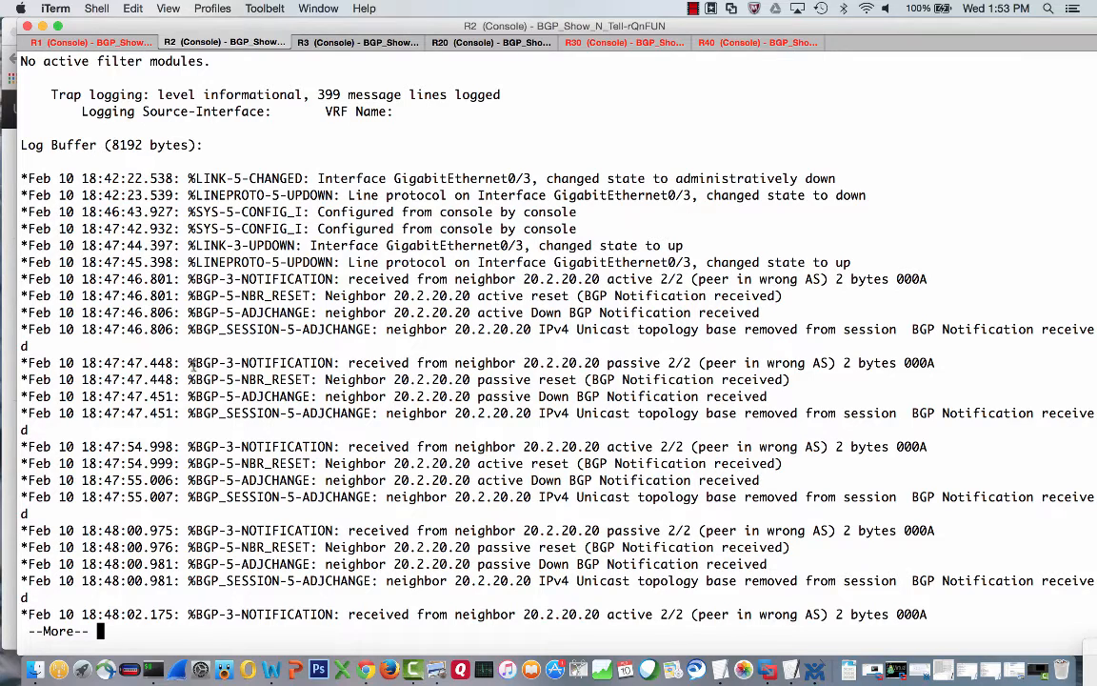
Highlight the notification from 20.2.20.20 and its 'peer in wrong AS' reason, then finish the output
{"action": "left_click_drag", "start_coordinate": [349, 363], "coordinate": [522, 363]}
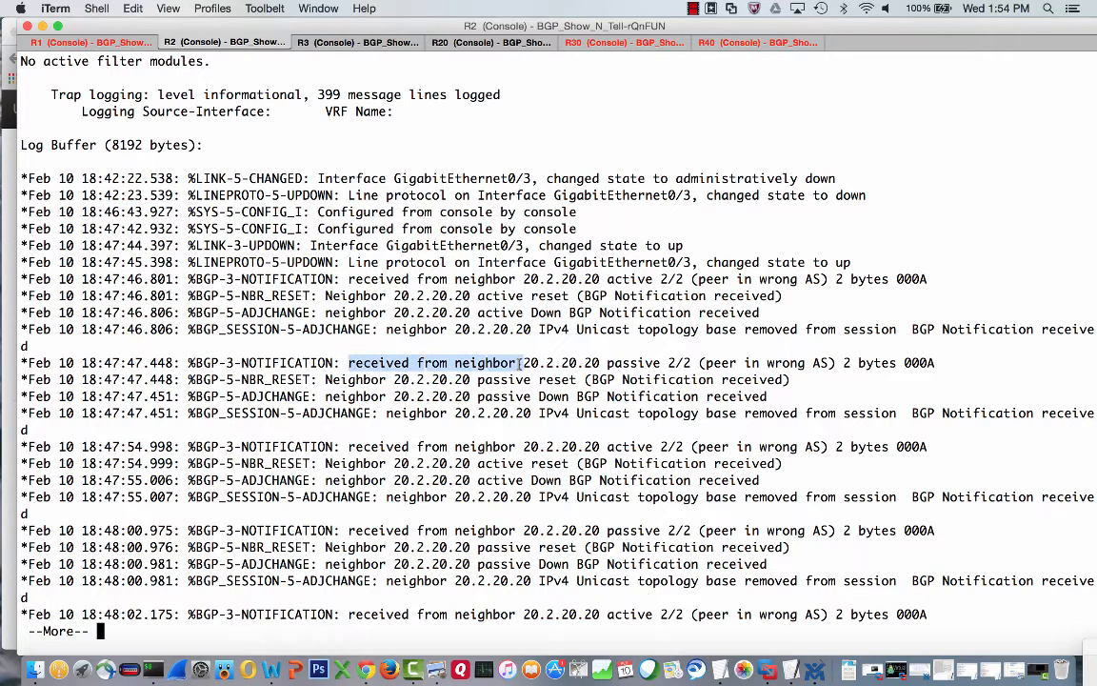
{"action": "left_click", "coordinate": [591, 363]}
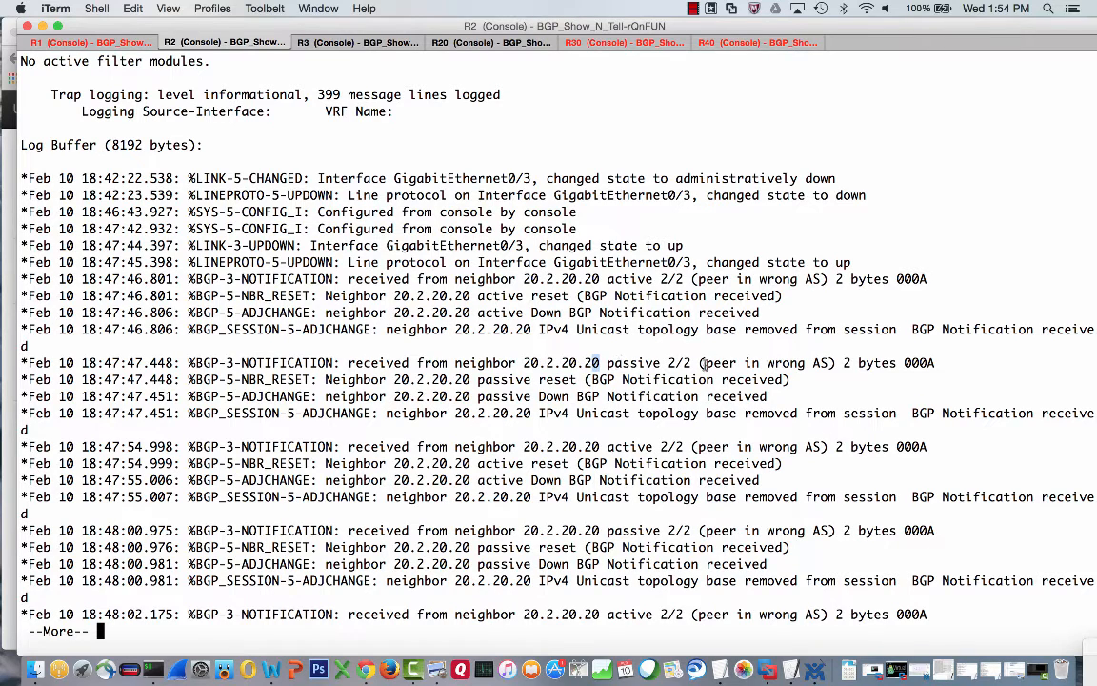
{"action": "left_click_drag", "start_coordinate": [190, 363], "coordinate": [600, 363]}
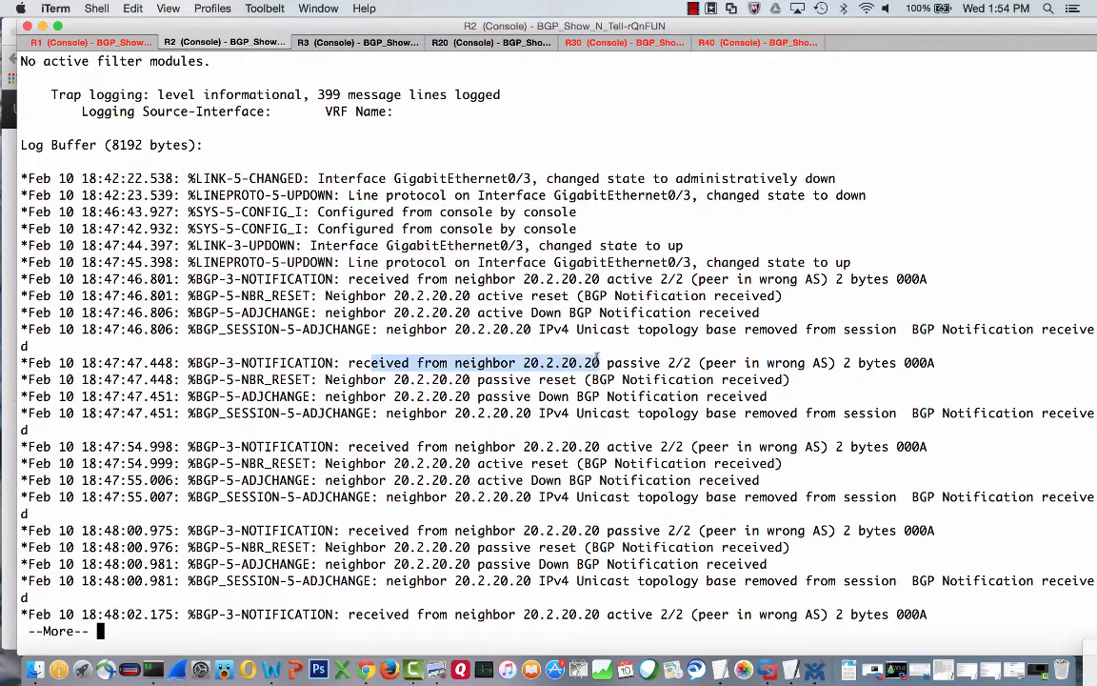
{"action": "left_click_drag", "start_coordinate": [707, 363], "coordinate": [833, 363]}
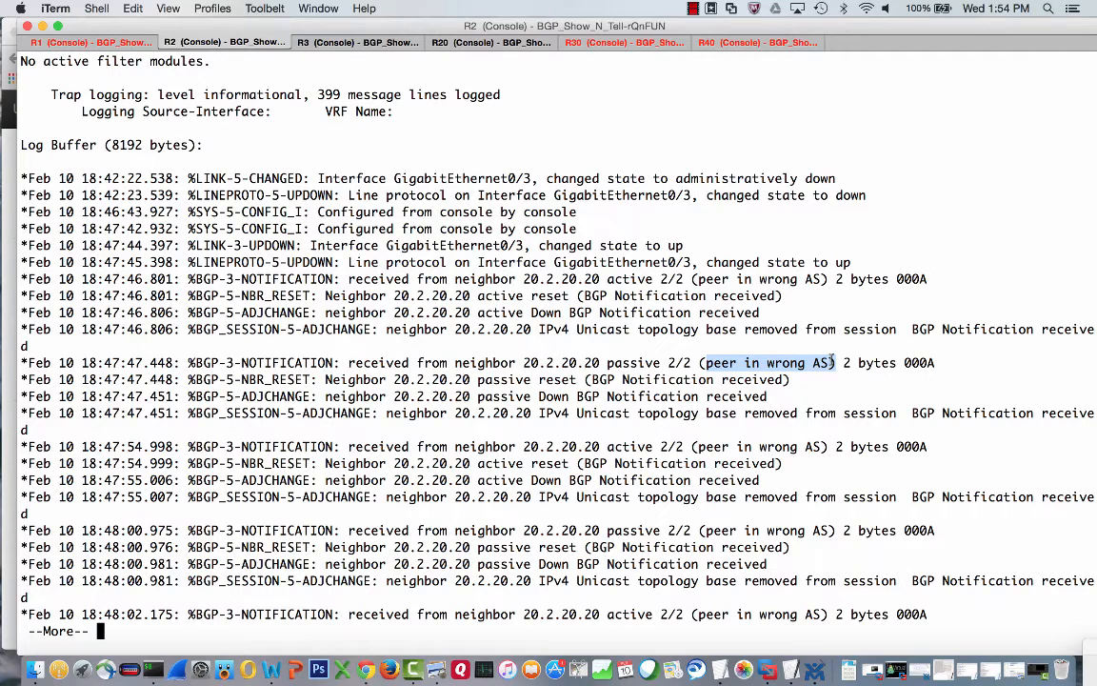
{"action": "left_click", "coordinate": [835, 360]}
{"action": "key", "text": "space"}
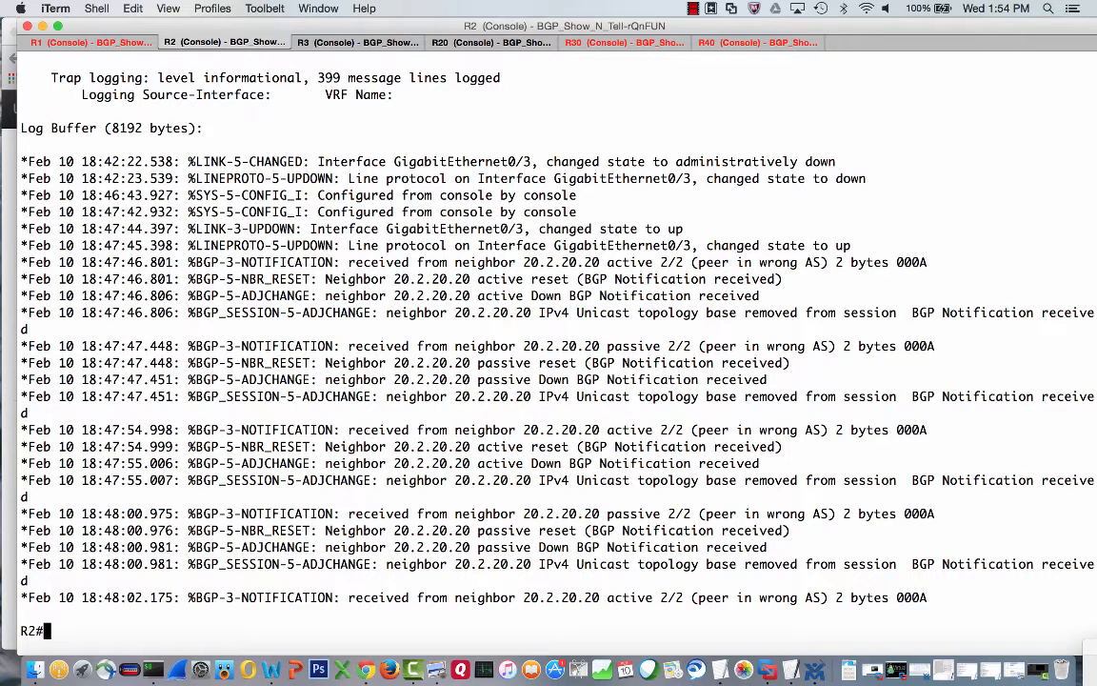
{"action": "type", "text": "sh ip bgp sum"}
Rerun the BGP summary, highlight neighbor AS 20, glance at the diagram and return to the consoles
{"action": "key", "text": "Tab"}
{"action": "key", "text": "Return"}
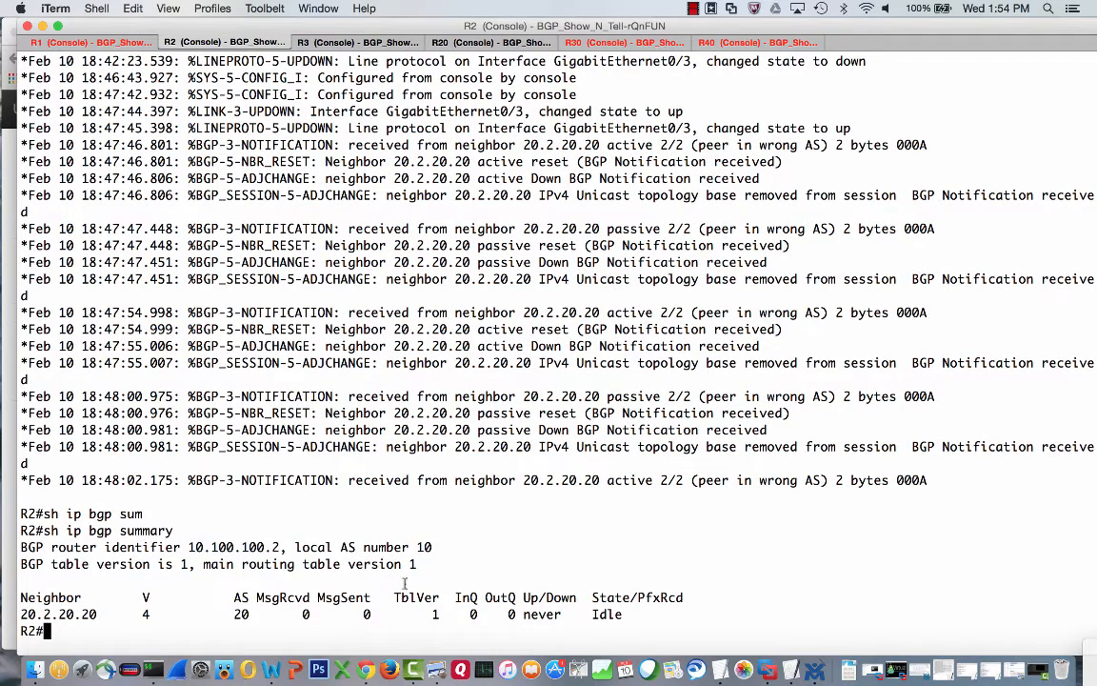
{"action": "left_click_drag", "start_coordinate": [419, 530], "coordinate": [435, 541]}
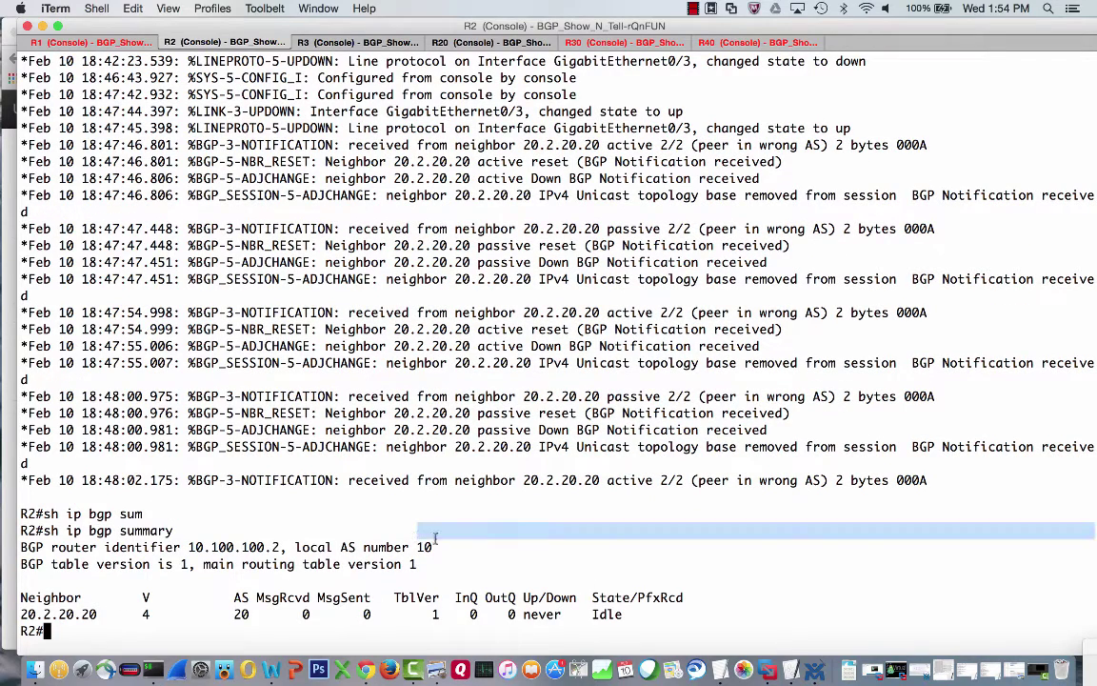
{"action": "double_click", "coordinate": [241, 614]}
{"action": "left_click", "coordinate": [436, 669]}
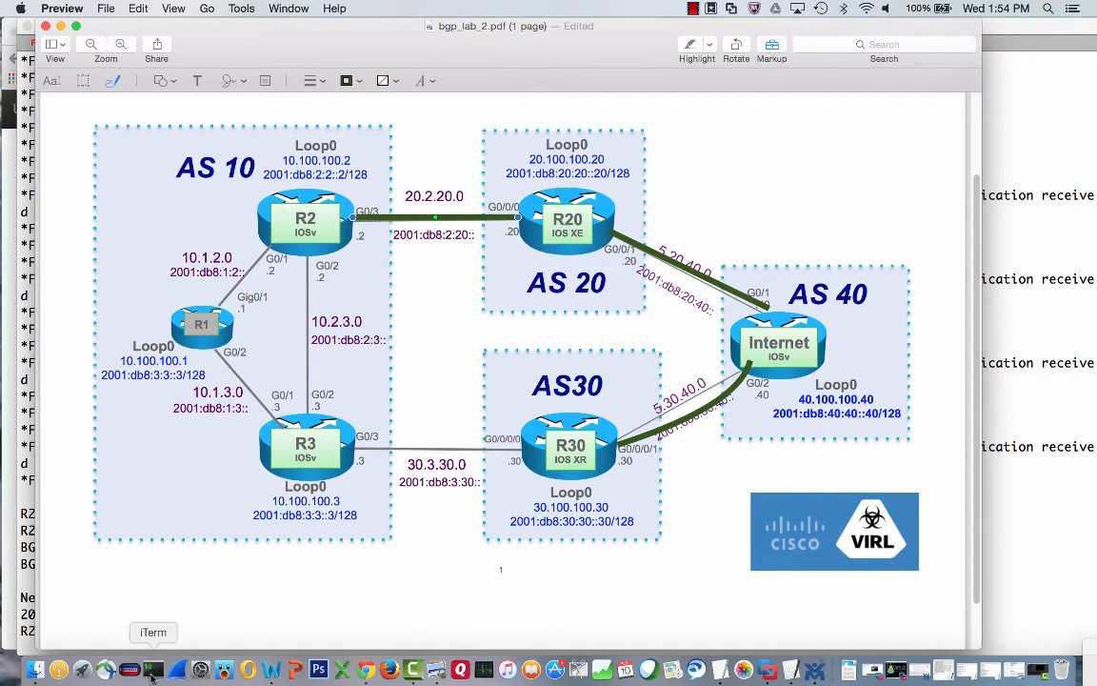
{"action": "left_click", "coordinate": [152, 670]}
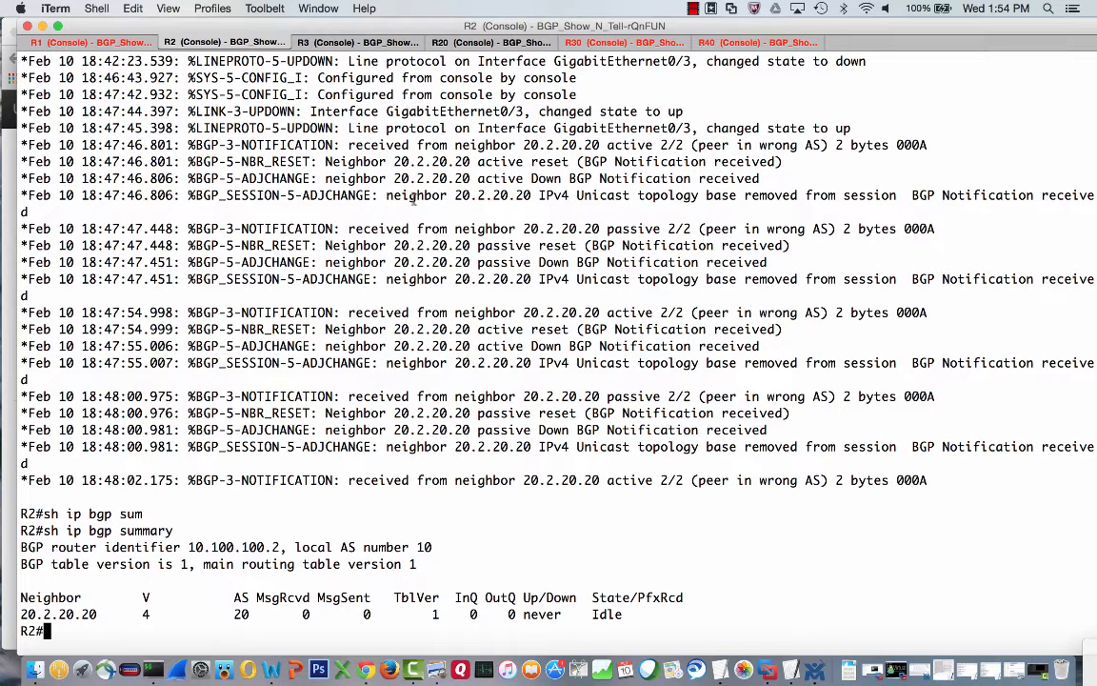
Switch via R3 to R20 and show its BGP config, highlighting neighbor 20.2.20.2 remote-as 100
{"action": "left_click", "coordinate": [322, 42]}
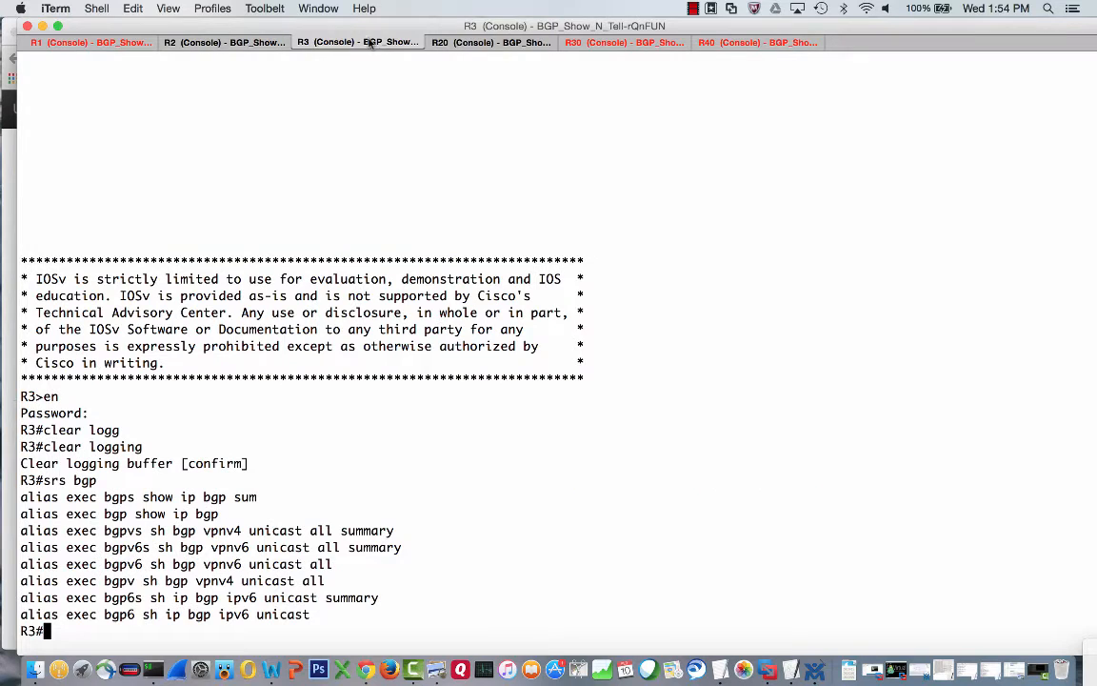
{"action": "left_click", "coordinate": [477, 43]}
{"action": "type", "text": "sh run | being"}
{"action": "key", "text": "BackSpace"}
{"action": "key", "text": "BackSpace"}
{"action": "key", "text": "BackSpace"}
{"action": "key", "text": "BackSpace"}
{"action": "type", "text": "gin router bgp"}
{"action": "key", "text": "Return"}
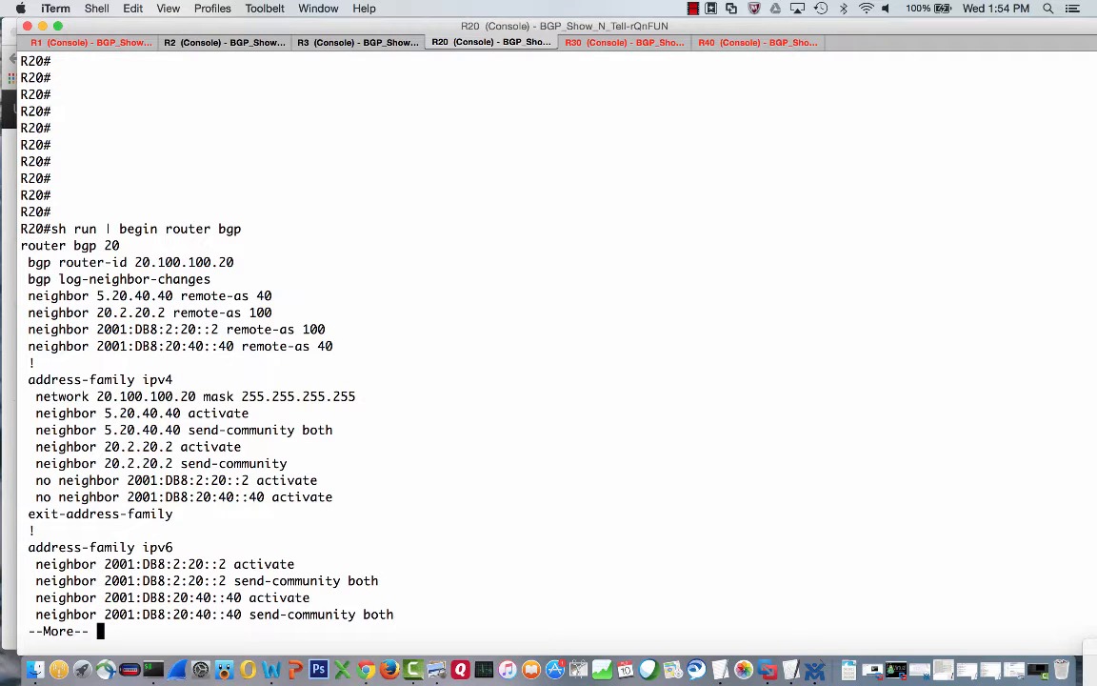
{"action": "key", "text": "space"}
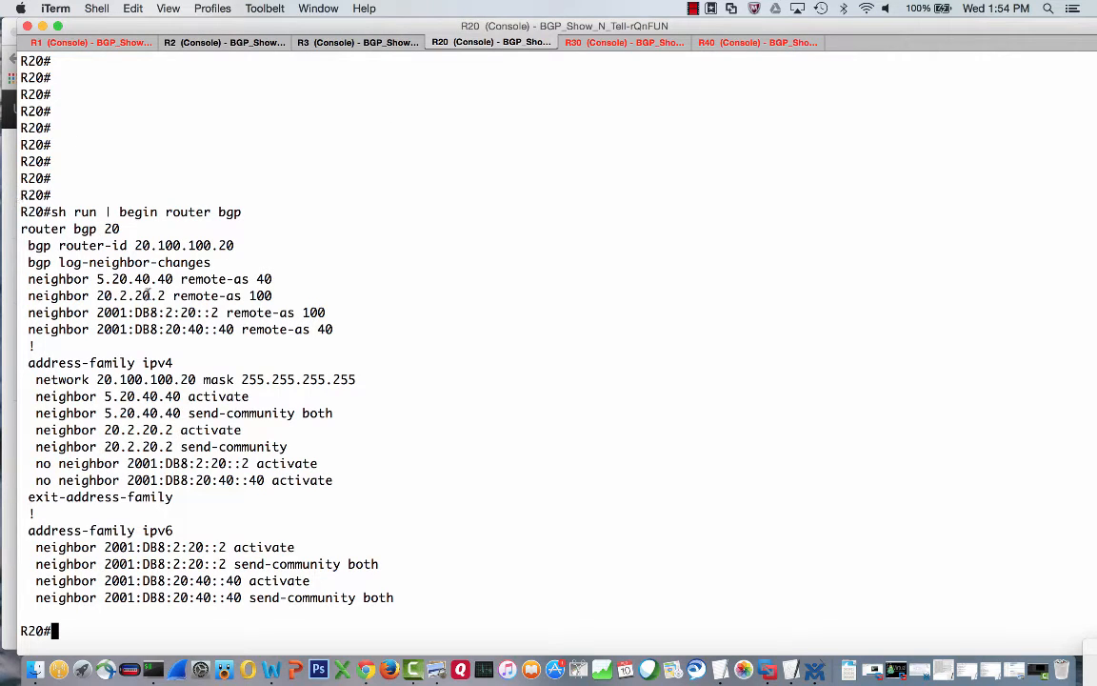
{"action": "left_click_drag", "start_coordinate": [294, 296], "coordinate": [27, 302]}
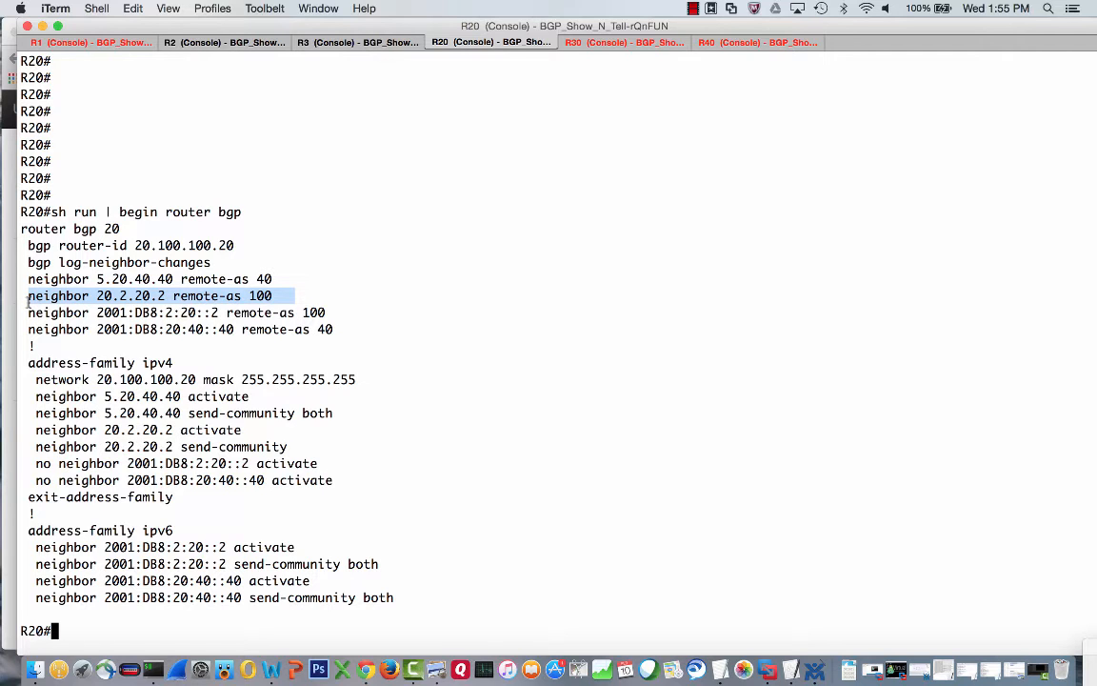
{"action": "type", "text": "sh log"}
Page through R20's log, highlight the neighbor reset message, and show the BGP section again
{"action": "key", "text": "Return"}
{"action": "key", "text": "space"}
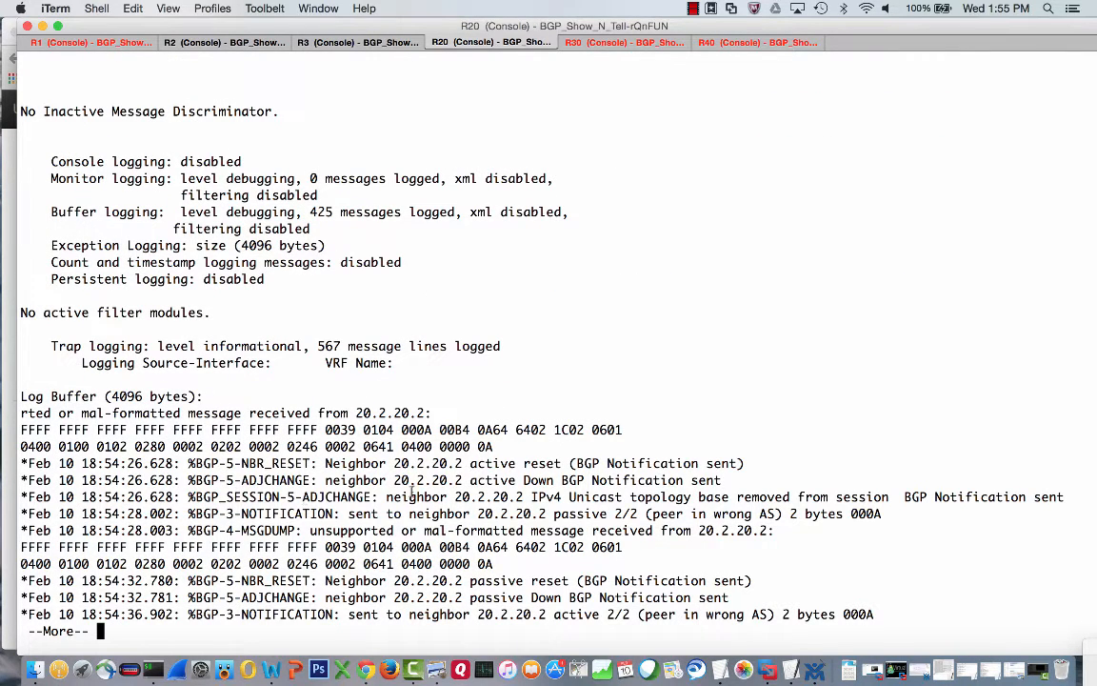
{"action": "left_click_drag", "start_coordinate": [243, 463], "coordinate": [314, 464]}
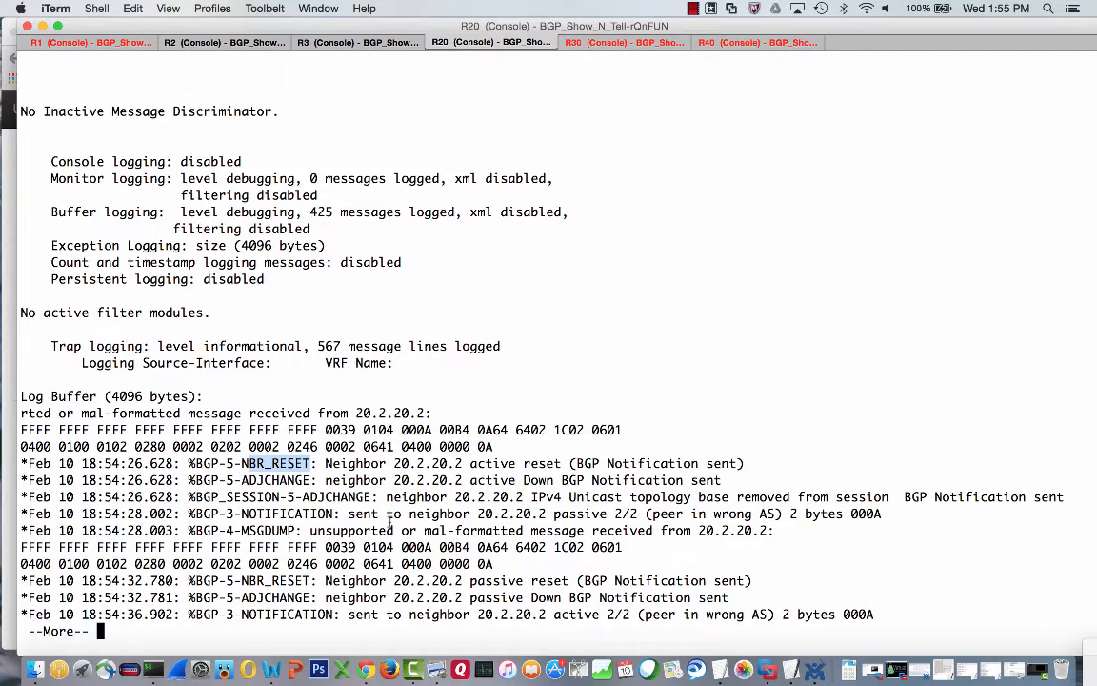
{"action": "key", "text": "space"}
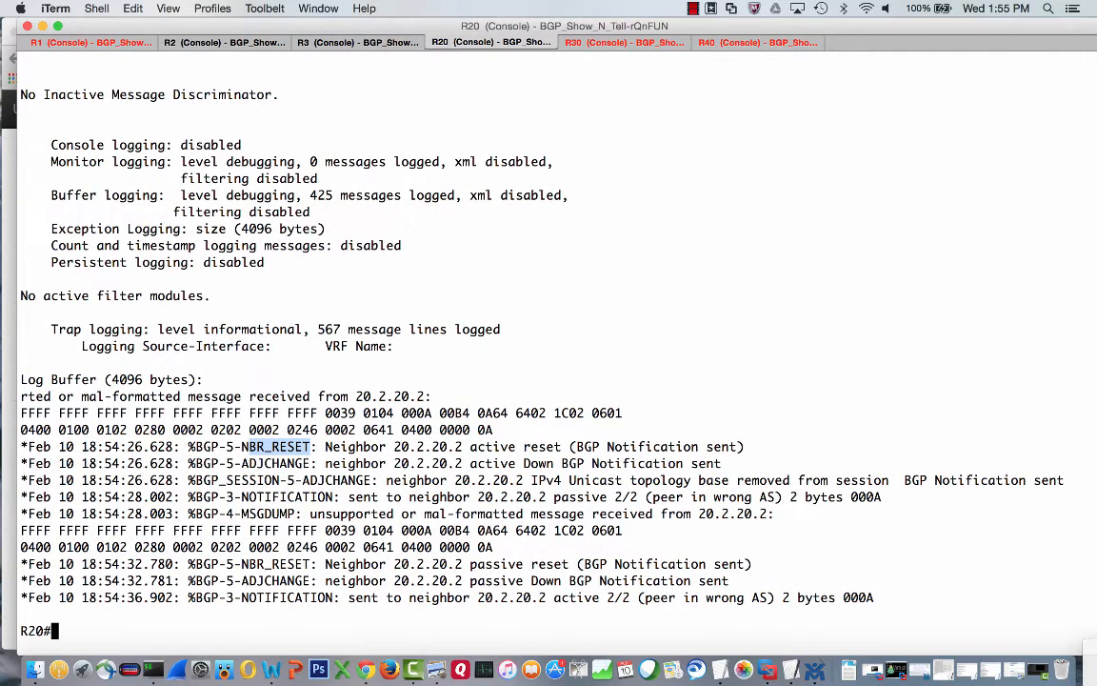
{"action": "type", "text": "sh run | begin router bgp"}
{"action": "key", "text": "Return"}
{"action": "key", "text": "space"}
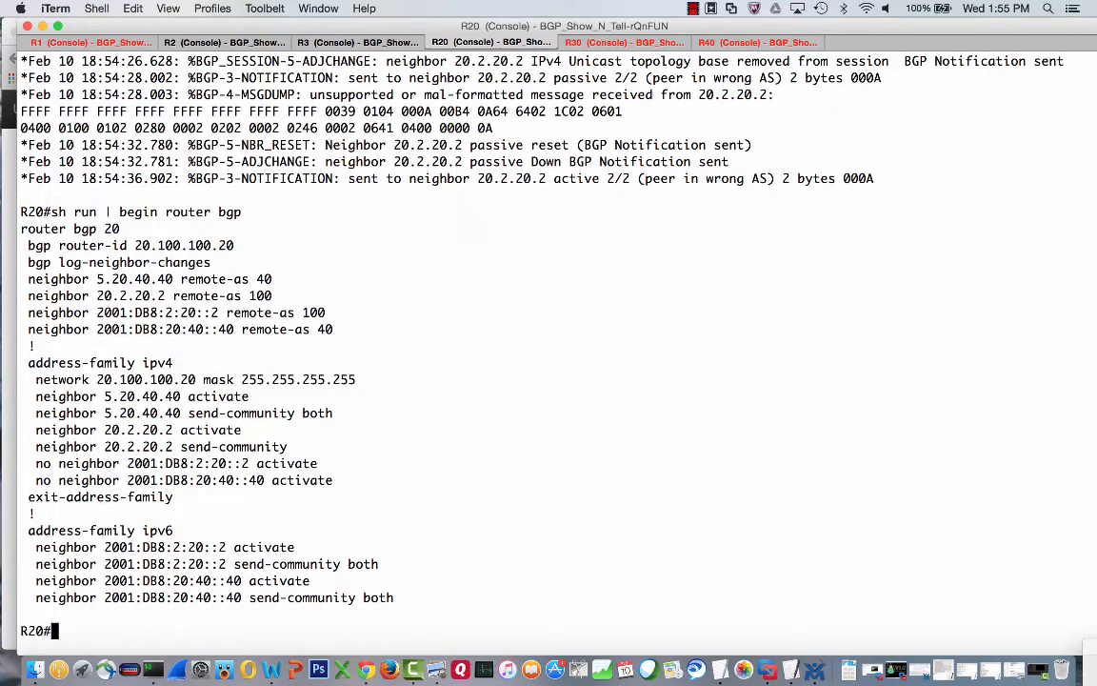
{"action": "type", "text": "ct"}
Enter configuration mode on R20 and go into router bgp 20
{"action": "key", "text": "Return"}
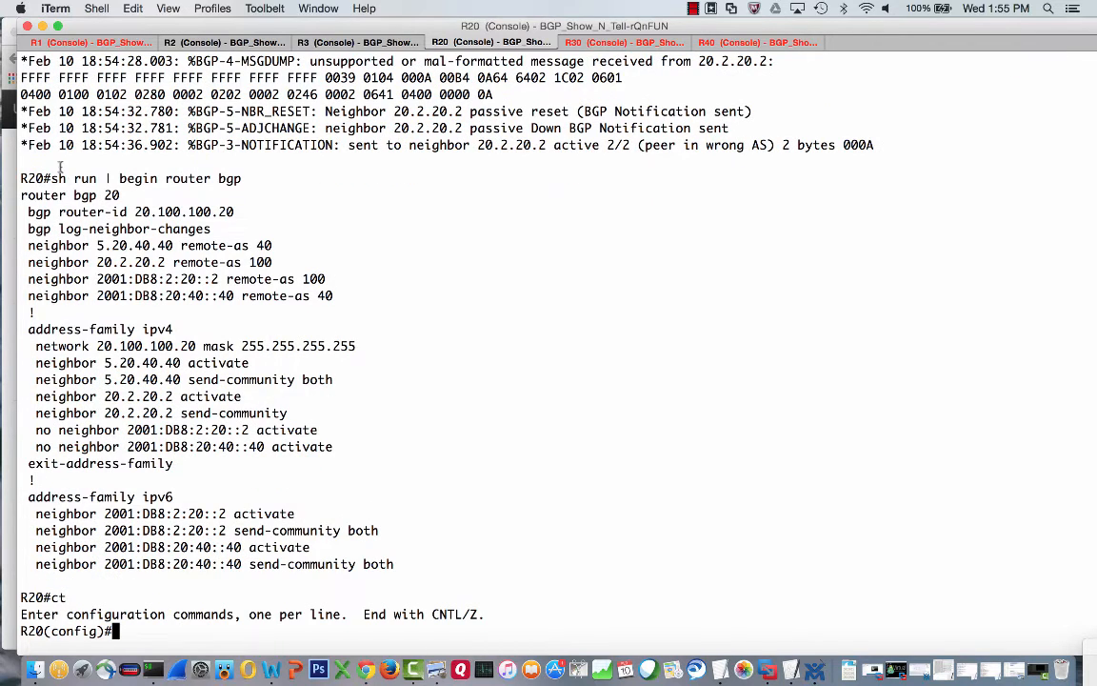
{"action": "left_click_drag", "start_coordinate": [121, 194], "coordinate": [21, 199]}
{"action": "key", "text": "super+c"}
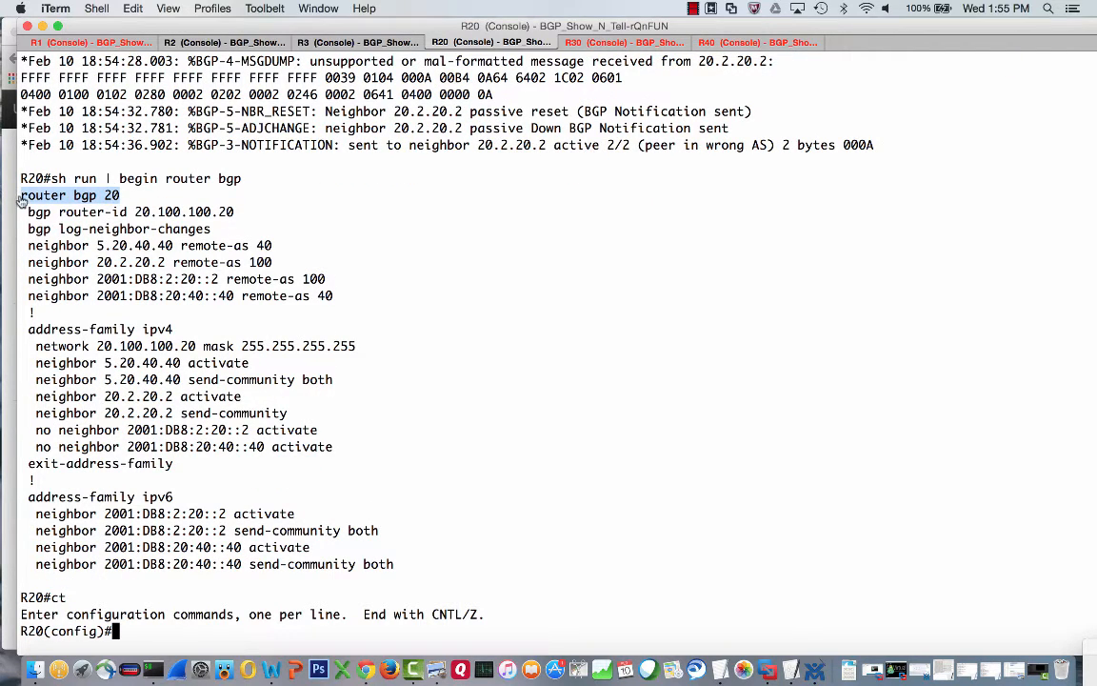
{"action": "key", "text": "super+v"}
{"action": "key", "text": "Return"}
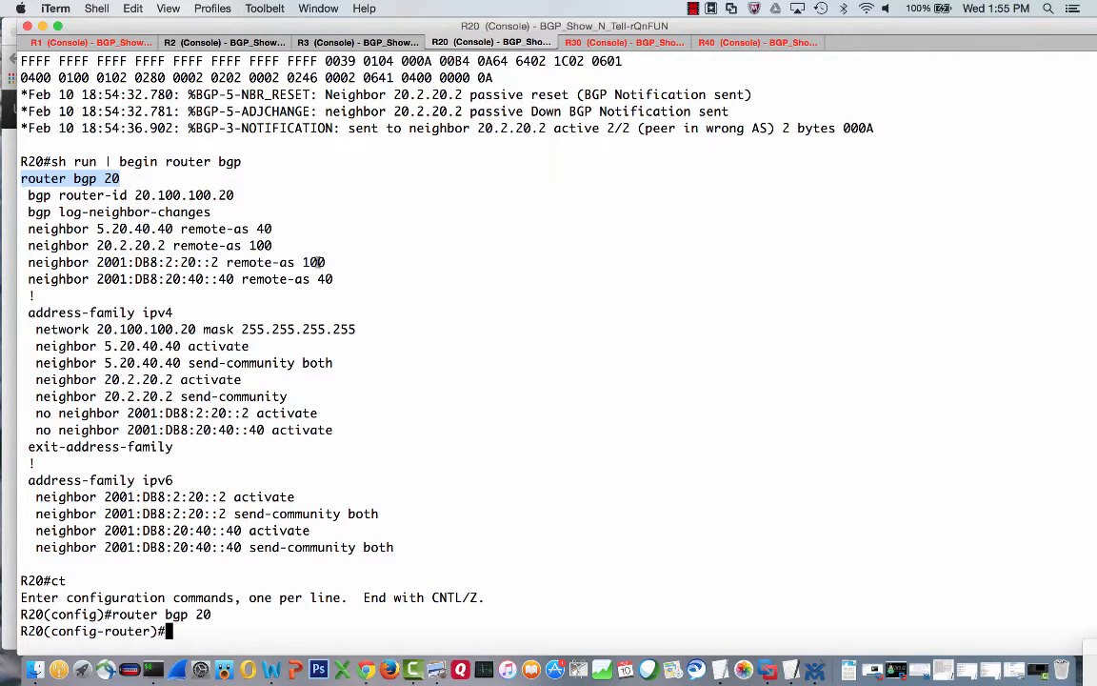
Set neighbor 20.2.20.2 remote-as 10, end configuration and write R20's config
{"action": "mouse_move", "coordinate": [325, 262]}
{"action": "left_mouse_down"}
{"action": "mouse_move", "coordinate": [62, 279]}
{"action": "mouse_move", "coordinate": [117, 245]}
{"action": "left_mouse_up"}
{"action": "left_click", "coordinate": [229, 214]}
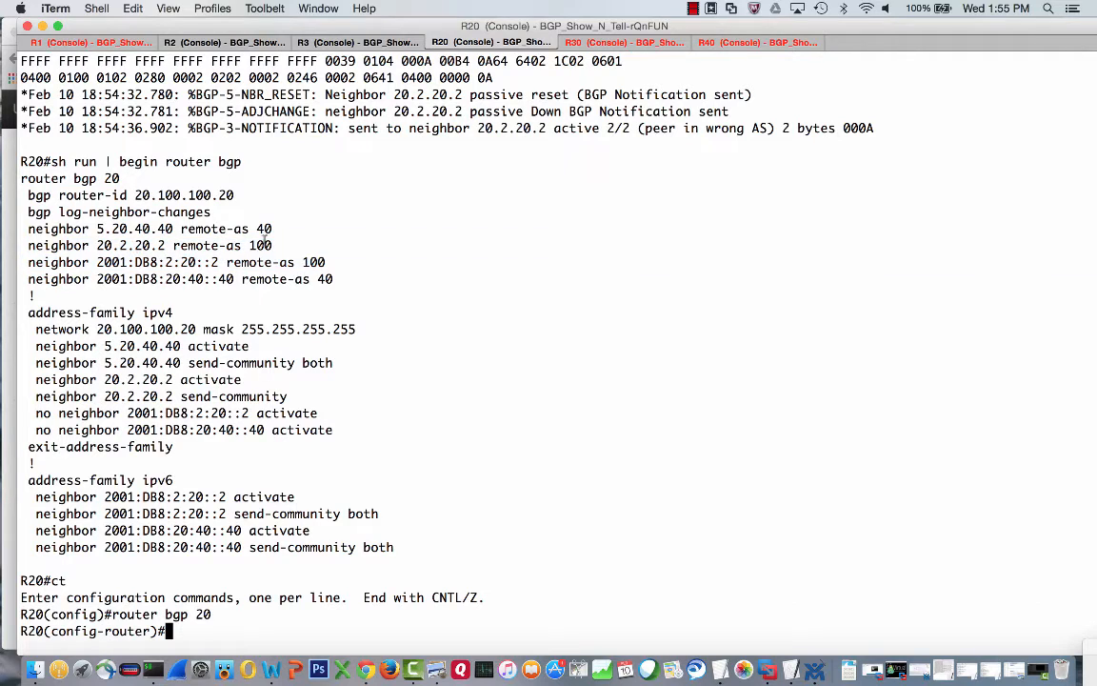
{"action": "left_click_drag", "start_coordinate": [273, 245], "coordinate": [26, 249]}
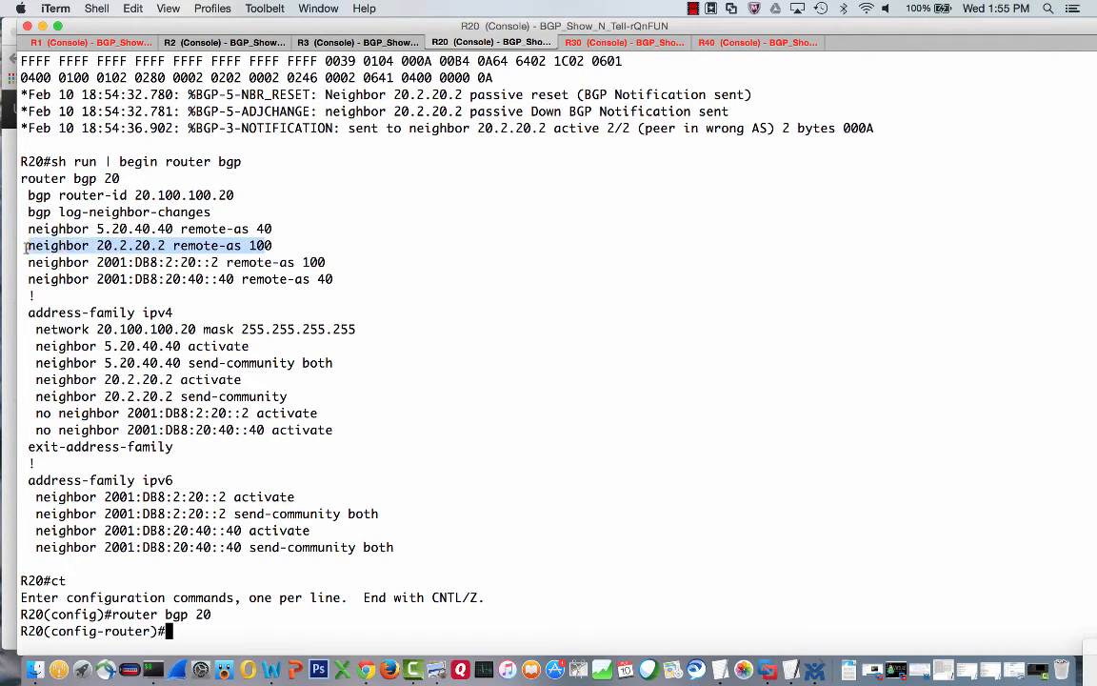
{"action": "key", "text": "super+c"}
{"action": "key", "text": "super+v"}
{"action": "key", "text": "BackSpace"}
{"action": "key", "text": "Return"}
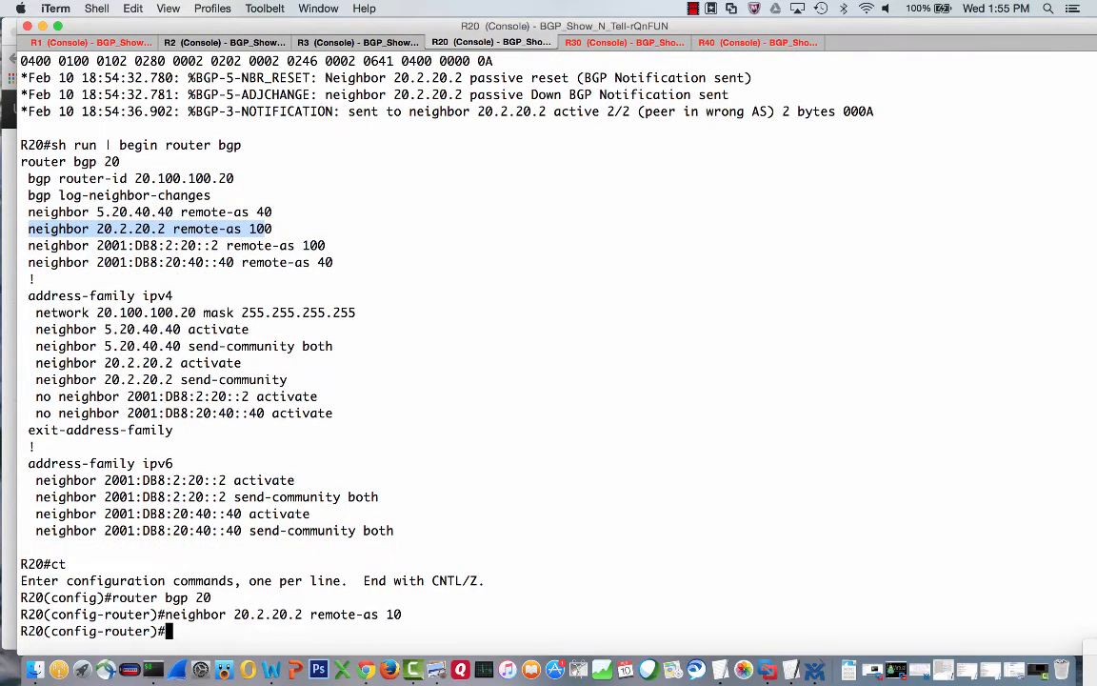
{"action": "type", "text": "end"}
{"action": "key", "text": "Return"}
{"action": "type", "text": "wr"}
{"action": "key", "text": "Return"}
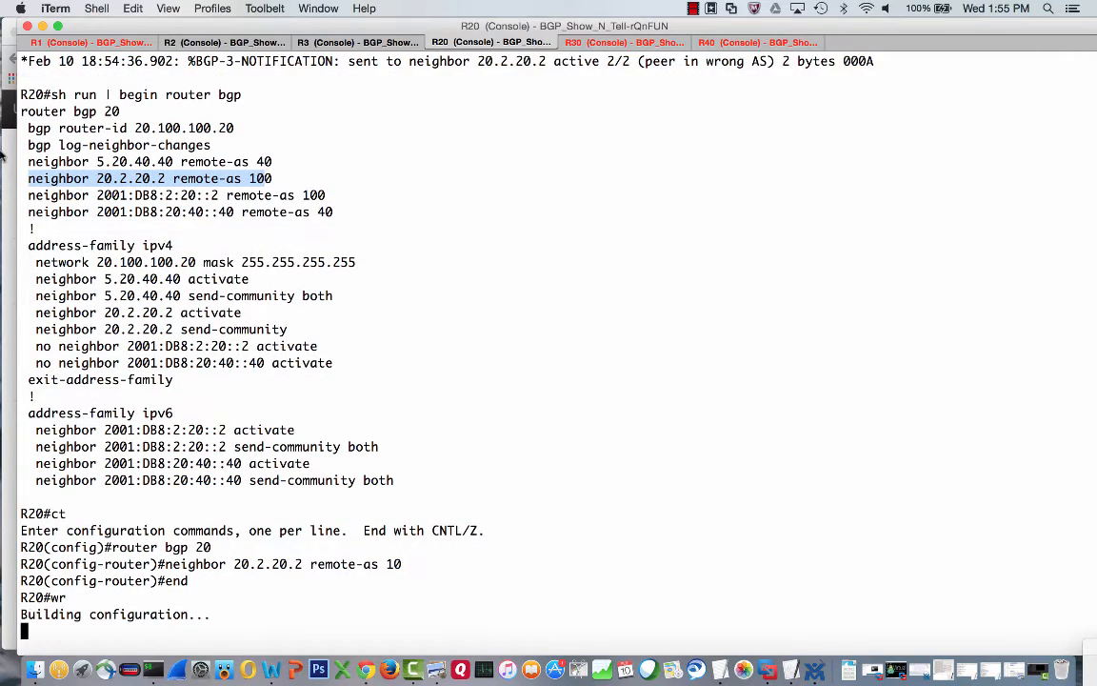
On R2, rerun sh ip bgp summary and show the BGP table with 20.2.20.20 now up
{"action": "left_click", "coordinate": [217, 44]}
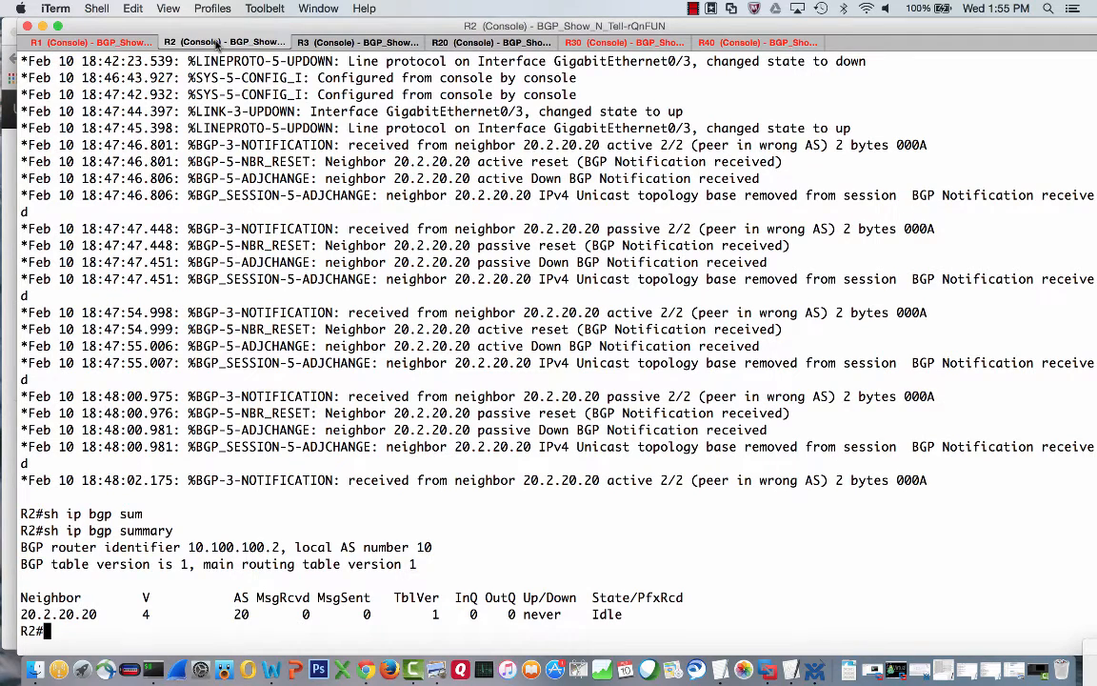
{"action": "key", "text": "Up"}
{"action": "key", "text": "Return"}
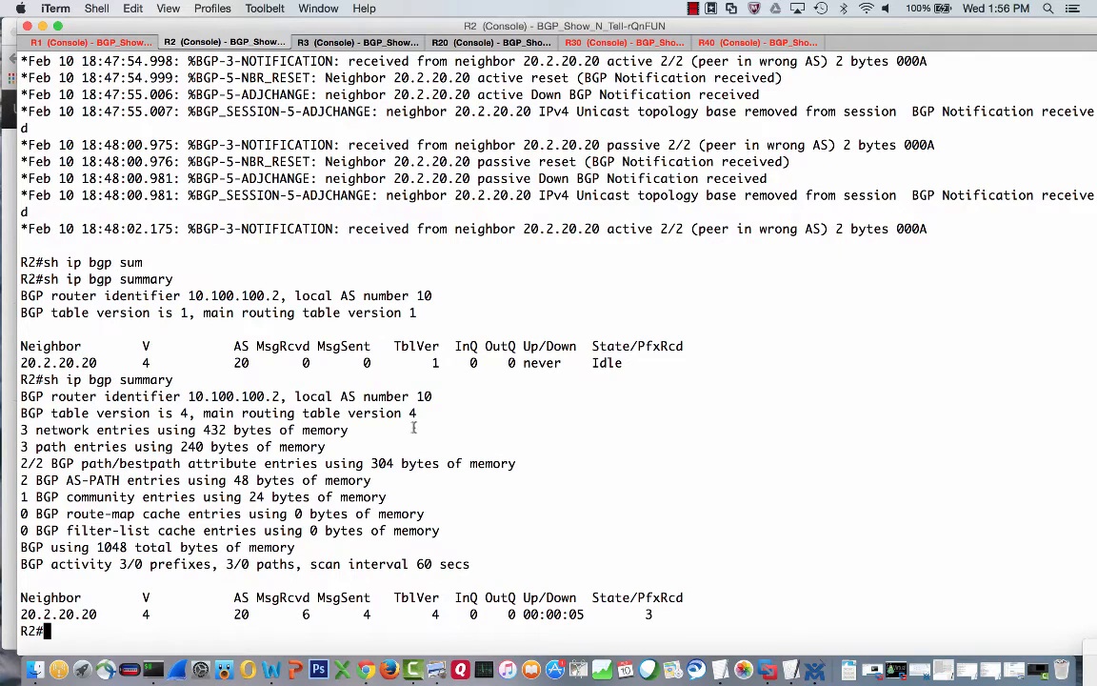
{"action": "type", "text": "sh ip bgp sum"}
{"action": "key", "text": "Tab"}
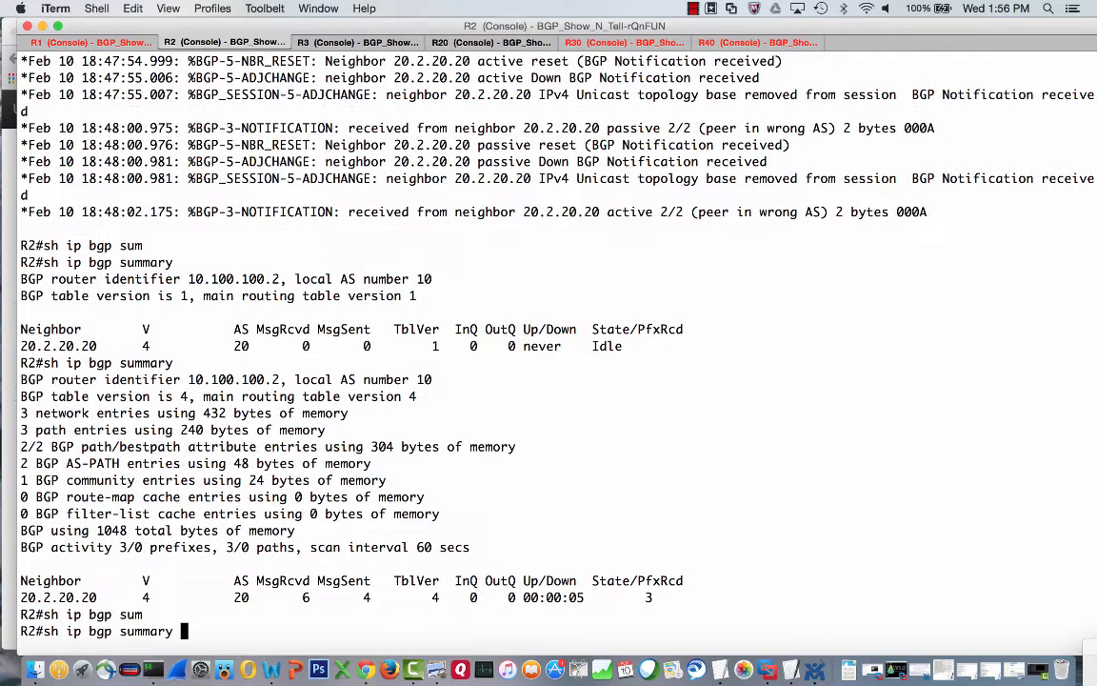
{"action": "key", "text": "BackSpace"}
{"action": "key", "text": "BackSpace"}
{"action": "key", "text": "BackSpace"}
{"action": "key", "text": "Return"}
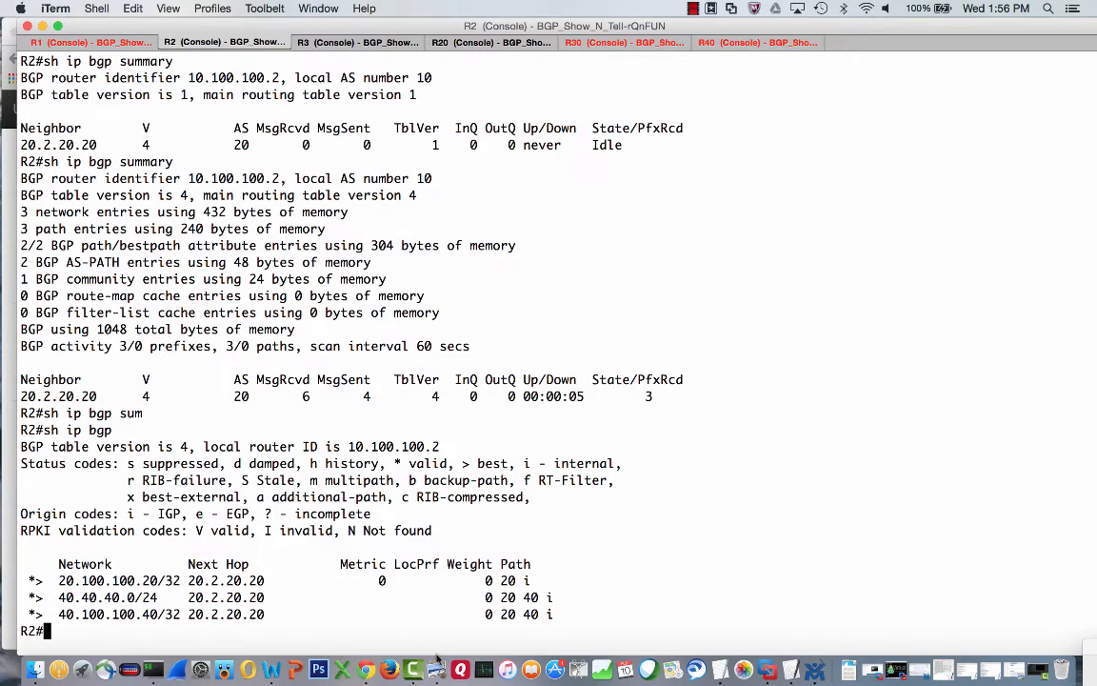
Check the topology diagram, then confirm 40.100.100.40 via sh ip route bgp on R2
{"action": "left_click", "coordinate": [391, 669]}
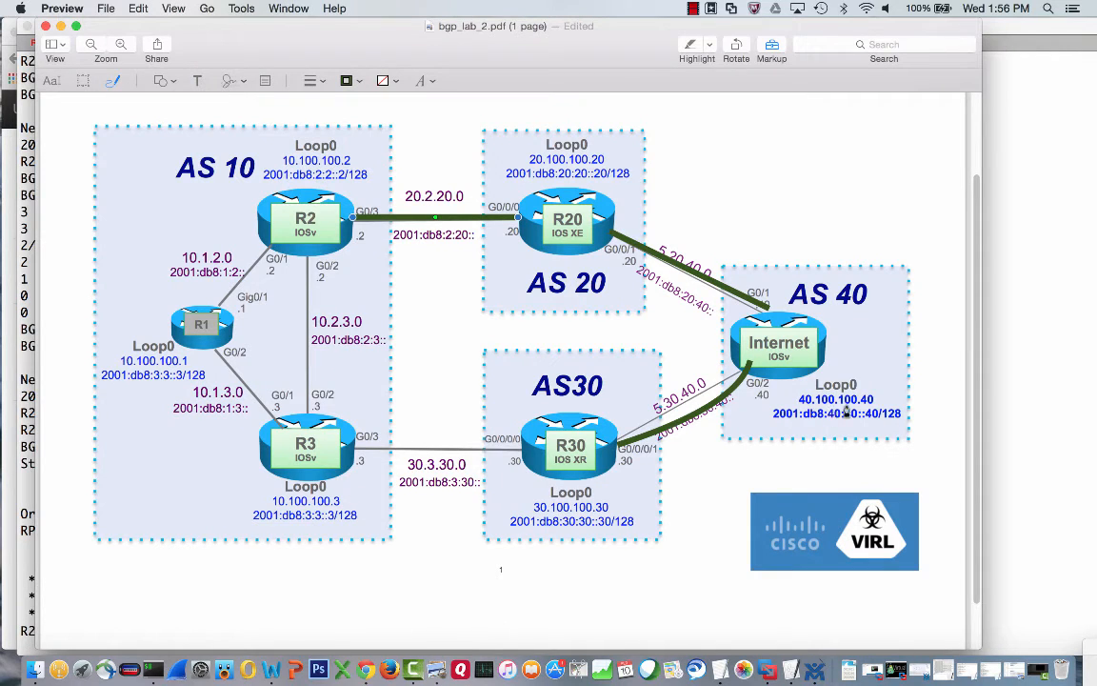
{"action": "key", "text": "super+Tab"}
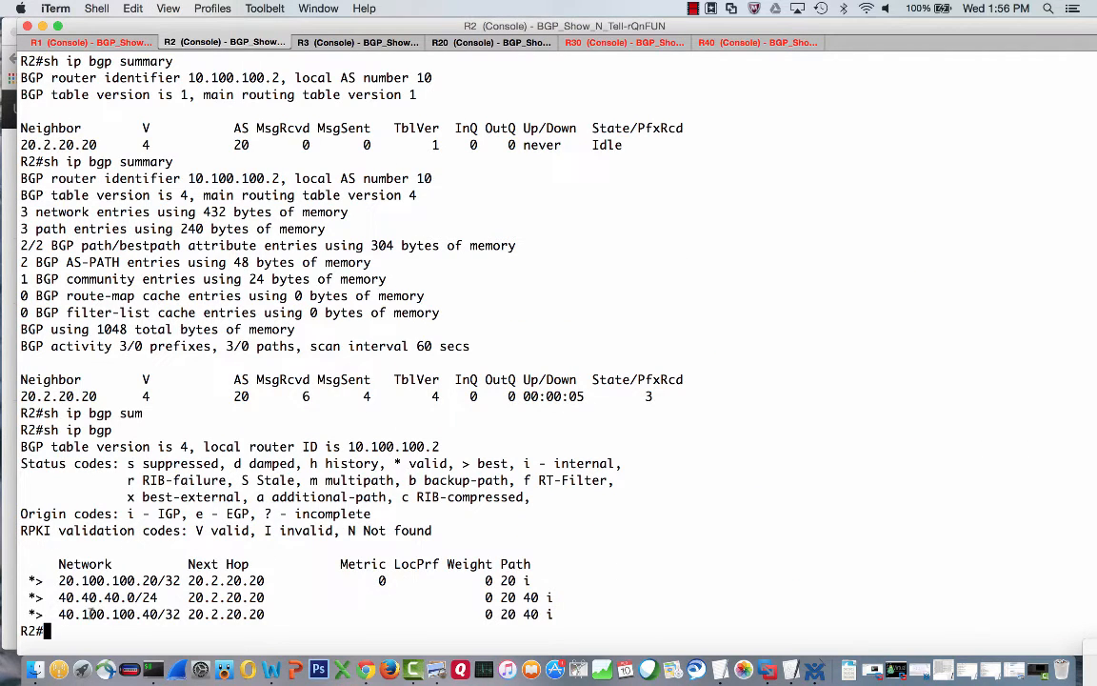
{"action": "left_click_drag", "start_coordinate": [57, 614], "coordinate": [164, 615]}
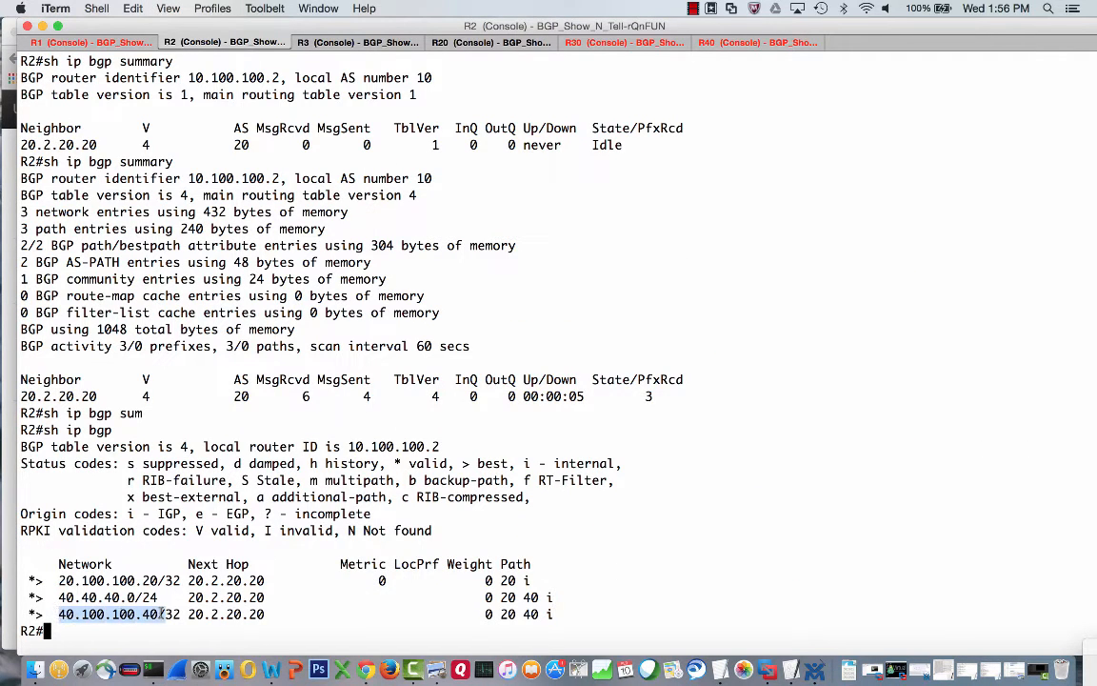
{"action": "type", "text": "sh ip route"}
{"action": "key", "text": "Tab"}
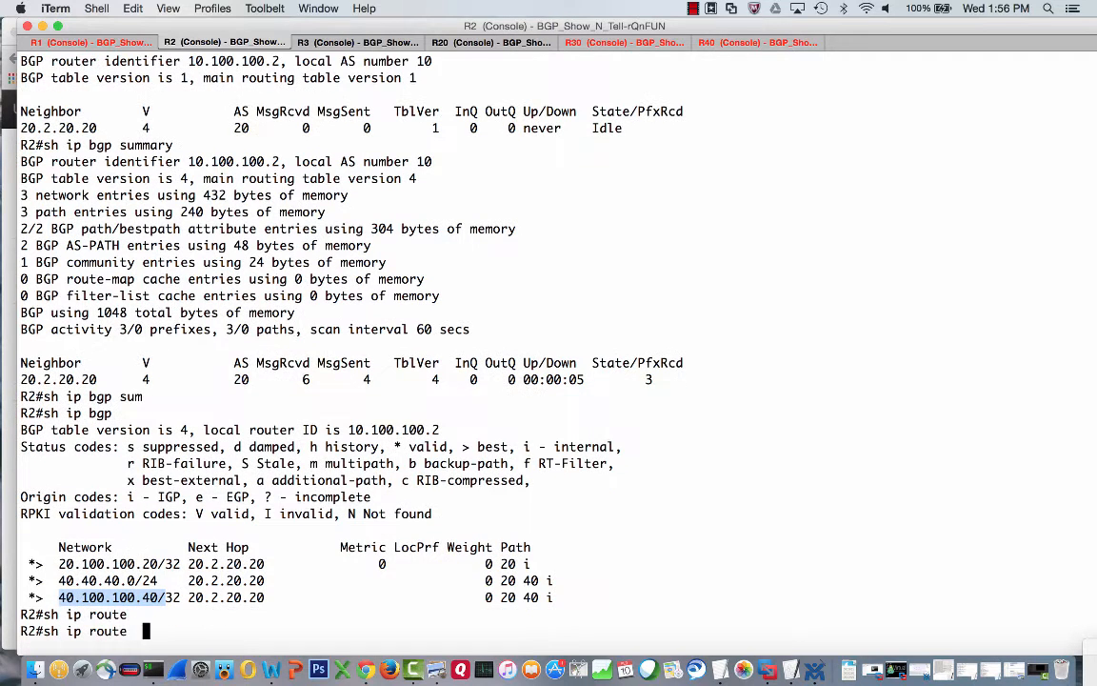
{"action": "type", "text": "bgp"}
{"action": "key", "text": "Return"}
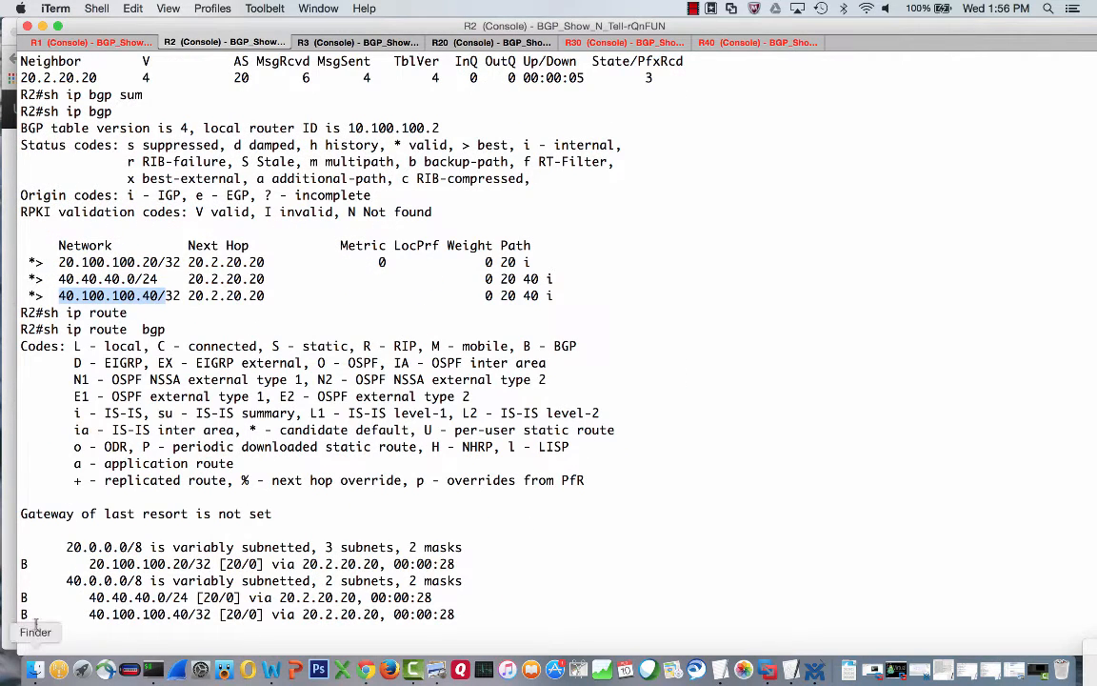
{"action": "left_click_drag", "start_coordinate": [89, 614], "coordinate": [194, 614]}
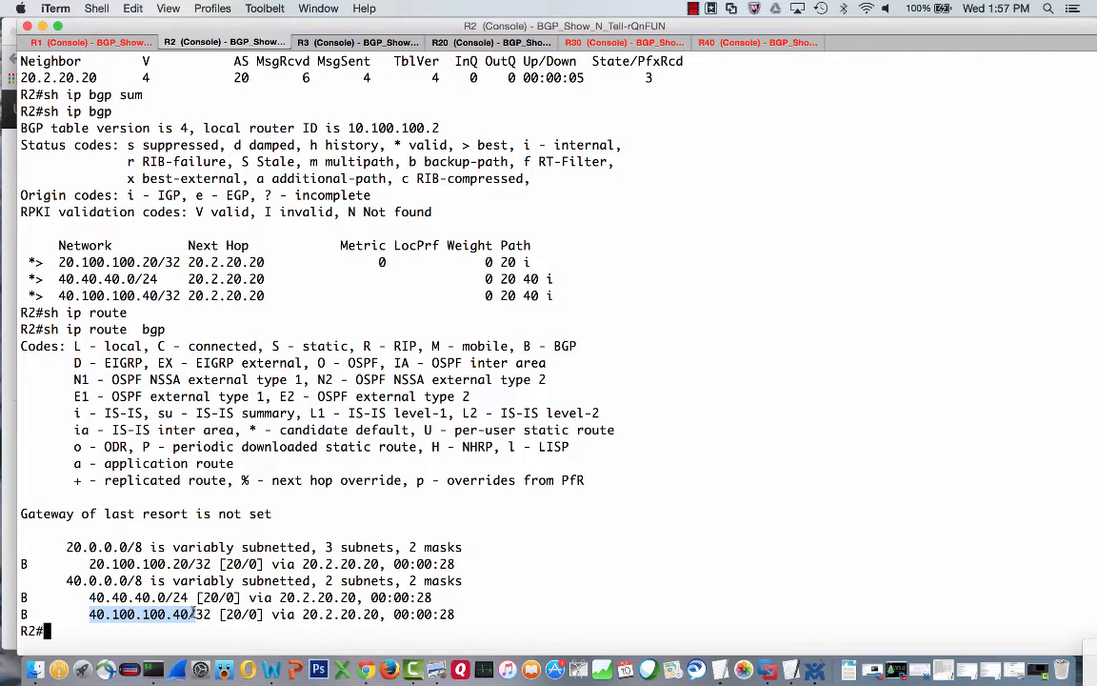
{"action": "type", "text": "ct"}
Under router bgp 10 on R2, add neighbor 2001:db8:2:20::20 remote-as 20
{"action": "key", "text": "Return"}
{"action": "type", "text": "router bgp 10"}
{"action": "key", "text": "Return"}
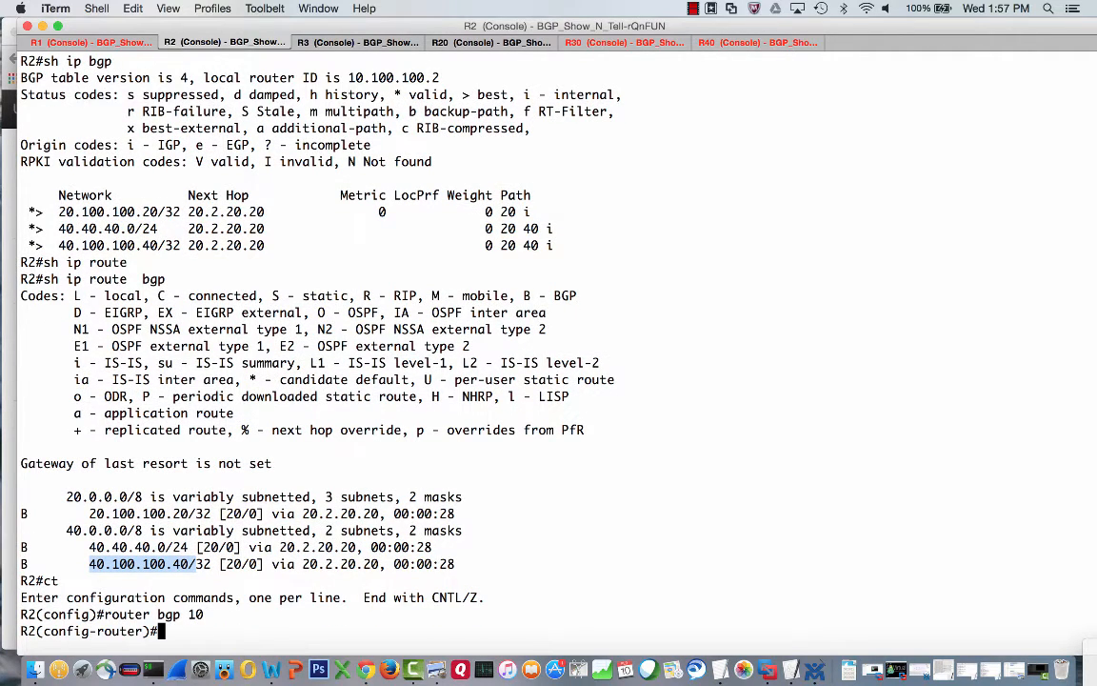
{"action": "type", "text": "nei"}
{"action": "key", "text": "Tab"}
{"action": "type", "text": "2001:db8:2:20::2 "}
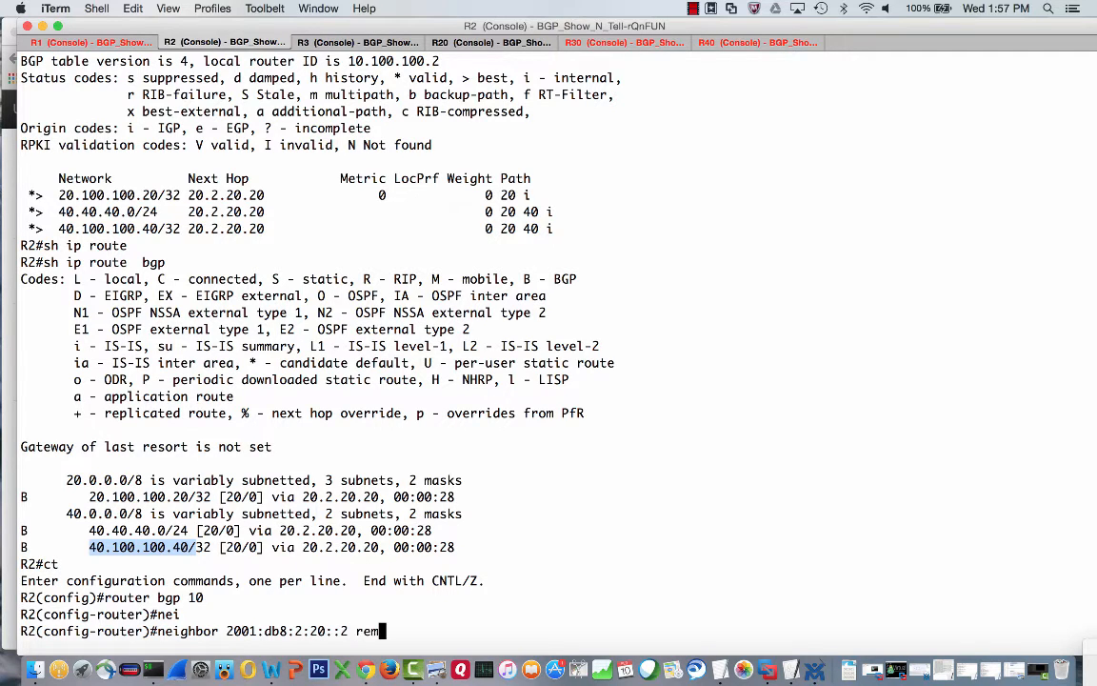
{"action": "type", "text": "remot"}
{"action": "key", "text": "Tab"}
{"action": "type", "text": "20"}
{"action": "key", "text": "Return"}
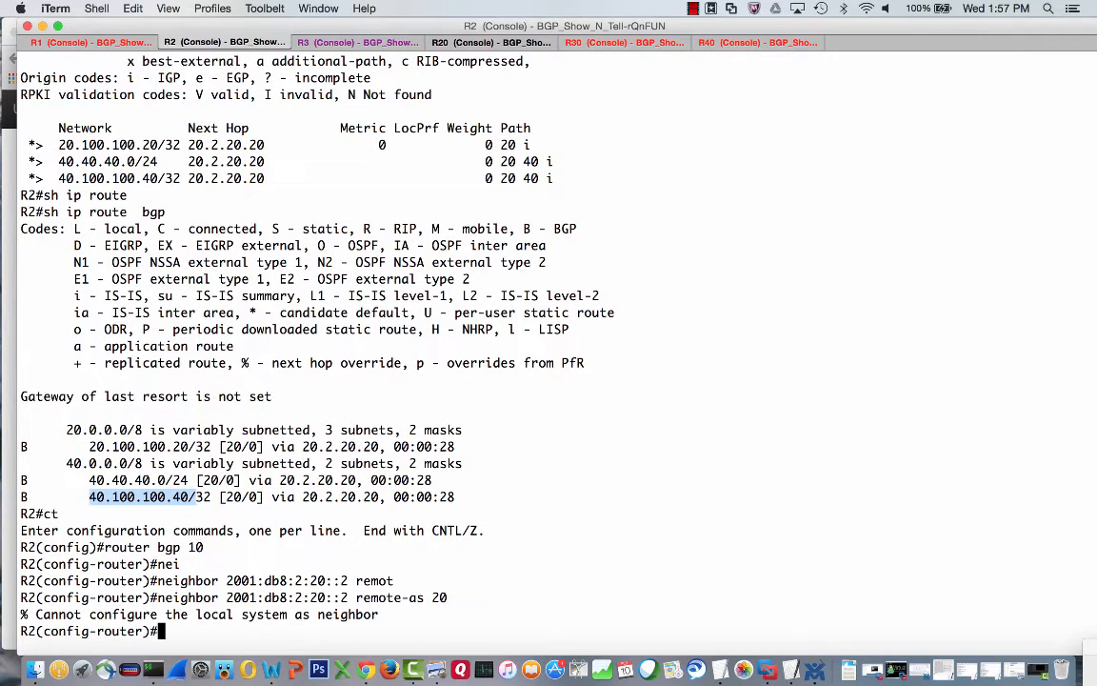
{"action": "key", "text": "Up"}
{"action": "key", "text": "Left"}
{"action": "key", "text": "Left"}
{"action": "key", "text": "Left"}
{"action": "key", "text": "Left"}
{"action": "key", "text": "Left"}
{"action": "key", "text": "Left"}
{"action": "key", "text": "Left"}
{"action": "key", "text": "Left"}
{"action": "key", "text": "Left"}
{"action": "key", "text": "Left"}
{"action": "key", "text": "Left"}
{"action": "type", "text": "0"}
{"action": "key", "text": "Return"}
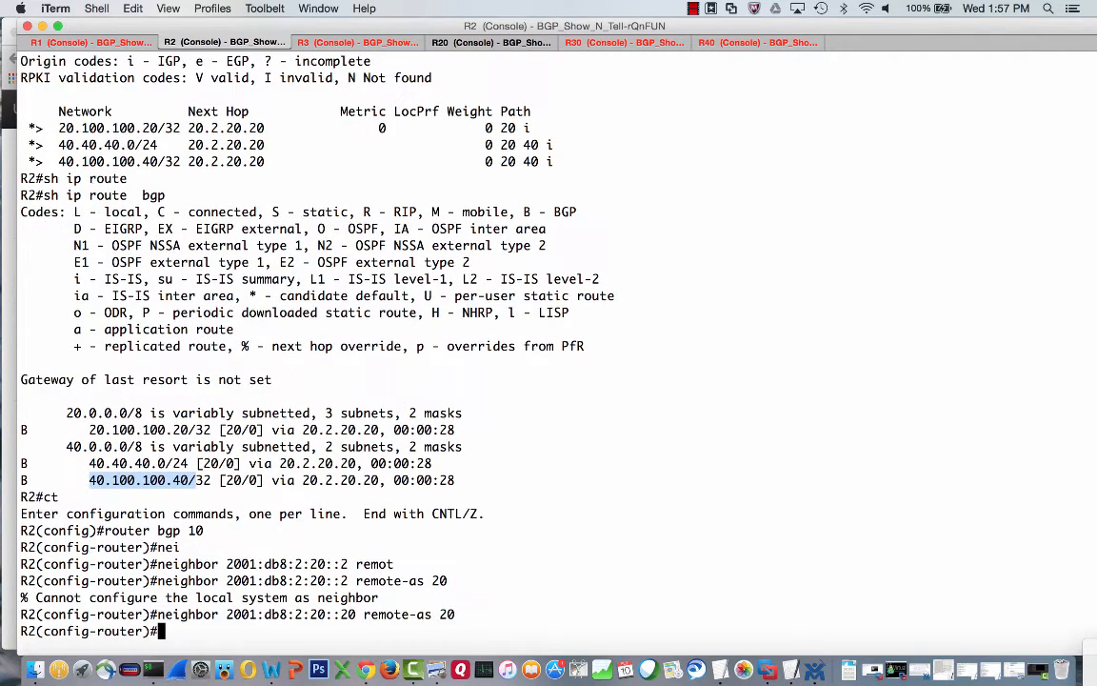
{"action": "type", "text": "ad"}
In address-family ipv6, activate neighbor 2001:db8:2:20::20
{"action": "key", "text": "Tab"}
{"action": "type", "text": "ipv6"}
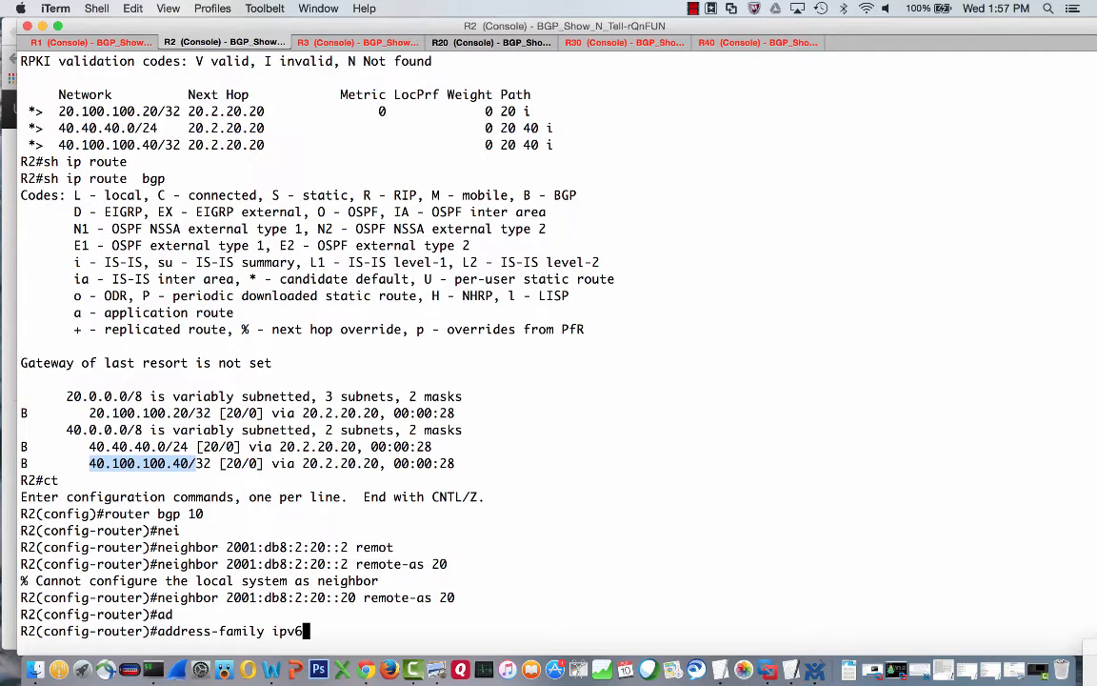
{"action": "key", "text": "Return"}
{"action": "key", "text": "Up"}
{"action": "key", "text": "BackSpace"}
{"action": "key", "text": "BackSpace"}
{"action": "key", "text": "BackSpace"}
{"action": "key", "text": "BackSpace"}
{"action": "key", "text": "BackSpace"}
{"action": "key", "text": "BackSpace"}
{"action": "key", "text": "BackSpace"}
{"action": "key", "text": "BackSpace"}
{"action": "key", "text": "BackSpace"}
{"action": "type", "text": "ac"}
{"action": "key", "text": "Tab"}
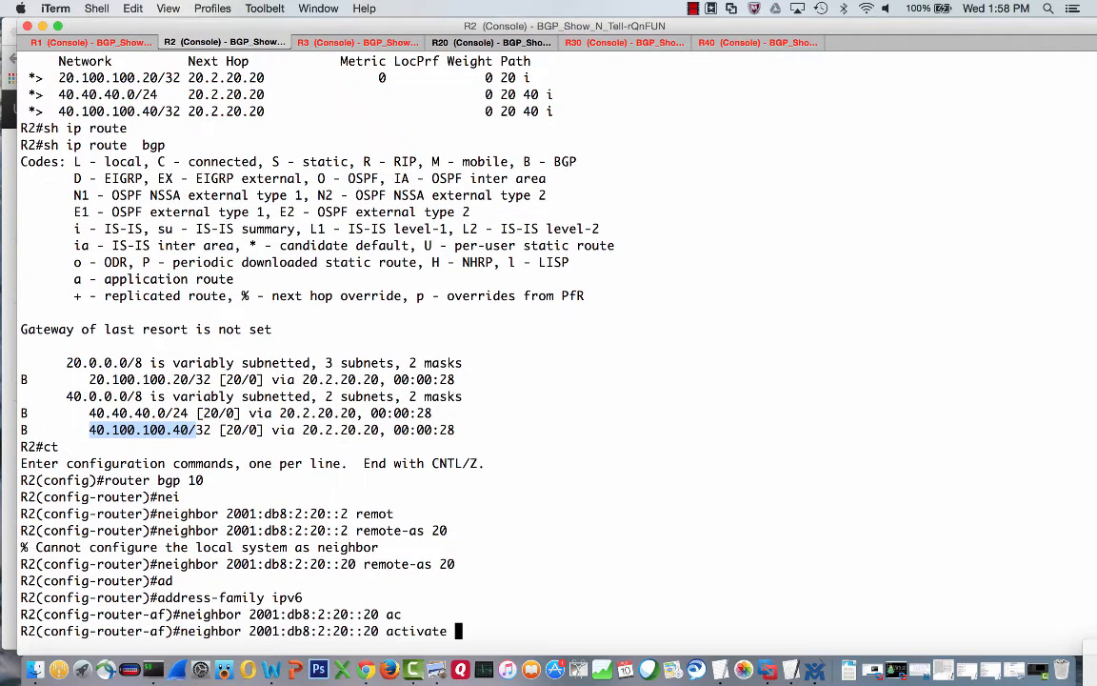
{"action": "key", "text": "Return"}
Enable send-community for the IPv6 neighbor, end, and prepare the bgp6s summary alias
{"action": "key", "text": "Up"}
{"action": "key", "text": "BackSpace"}
{"action": "key", "text": "BackSpace"}
{"action": "key", "text": "BackSpace"}
{"action": "key", "text": "BackSpace"}
{"action": "key", "text": "BackSpace"}
{"action": "key", "text": "BackSpace"}
{"action": "type", "text": "send"}
{"action": "key", "text": "Tab"}
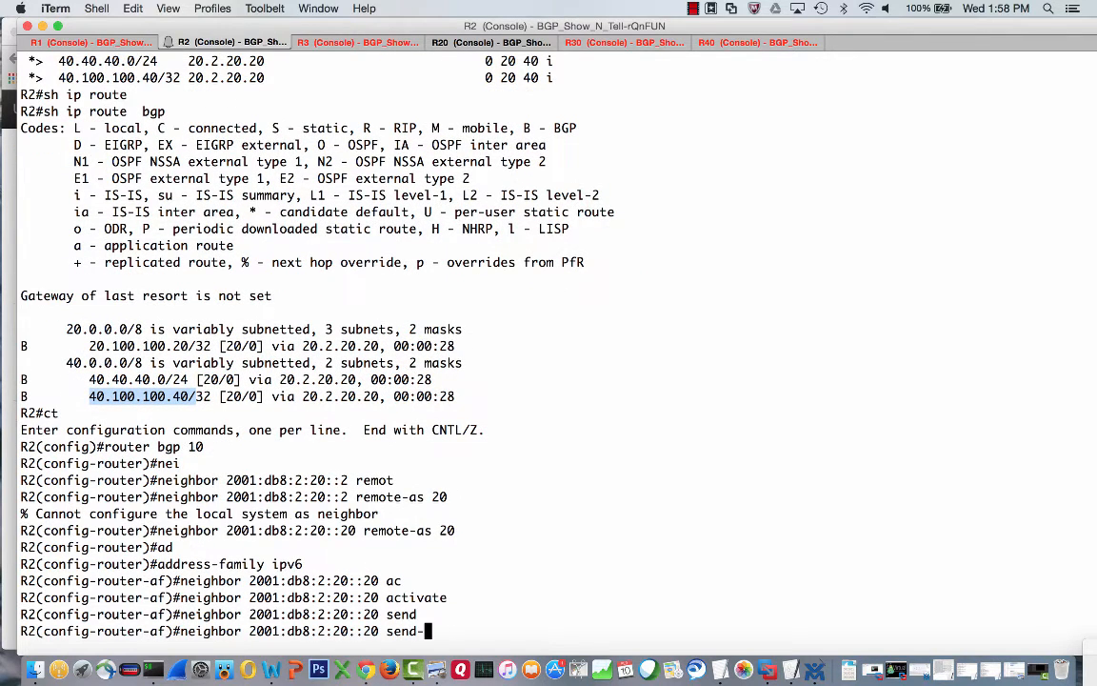
{"action": "type", "text": "c"}
{"action": "key", "text": "Tab"}
{"action": "key", "text": "Return"}
{"action": "type", "text": "end"}
{"action": "key", "text": "Return"}
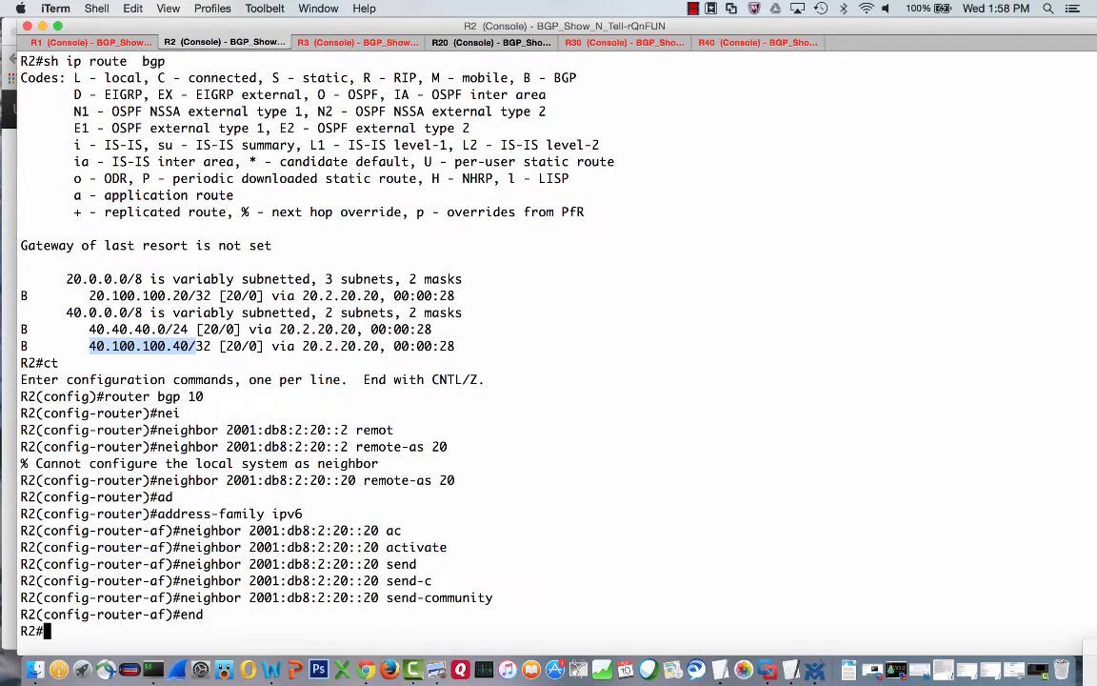
{"action": "type", "text": "bgpv6"}
{"action": "key", "text": "BackSpace"}
{"action": "type", "text": "s"}
{"action": "key", "text": "BackSpace"}
{"action": "key", "text": "BackSpace"}
{"action": "type", "text": "6s"}
Show the IPv6 BGP summary and ping neighbor 2001:DB8:2:20::20 from R2
{"action": "key", "text": "Return"}
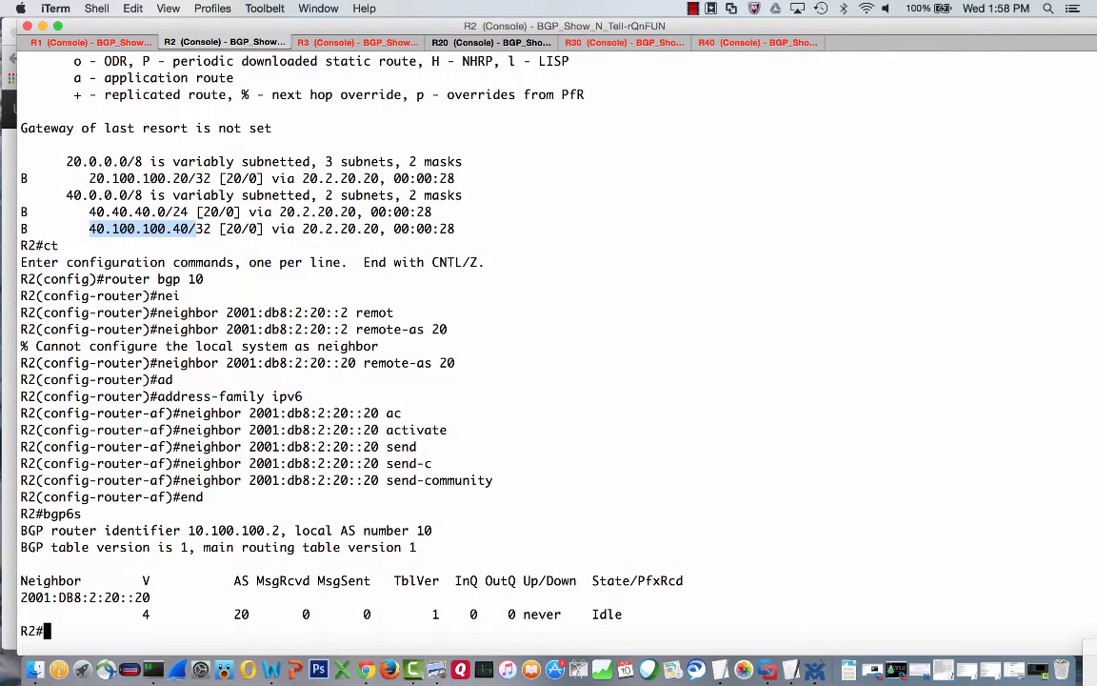
{"action": "type", "text": "ping"}
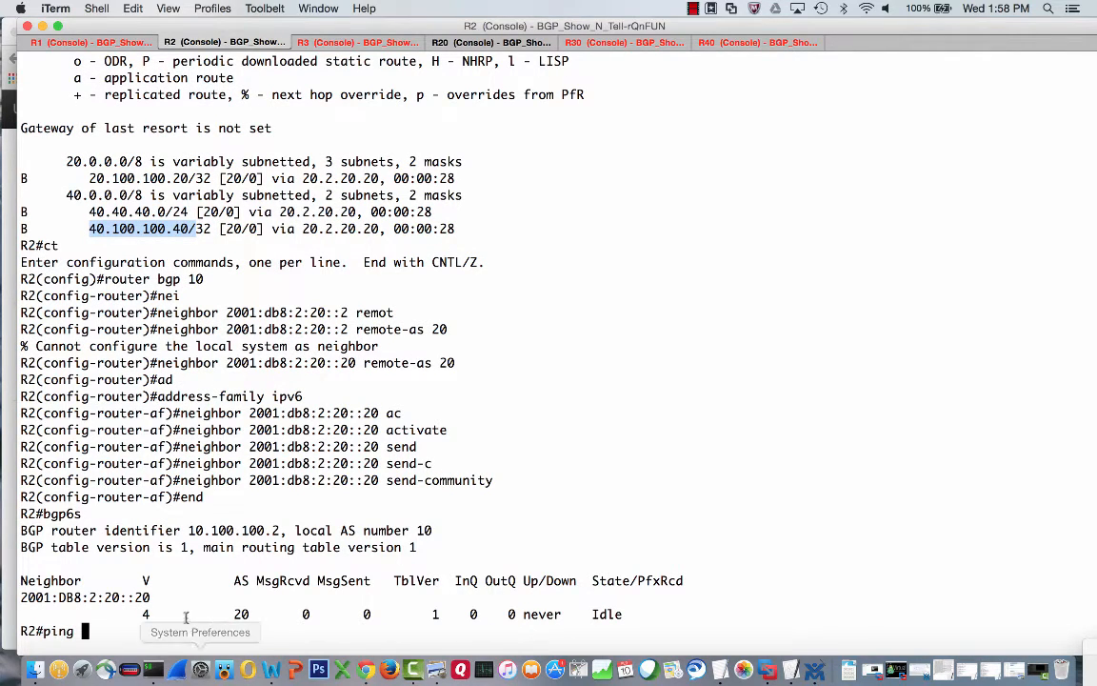
{"action": "double_click", "coordinate": [150, 597]}
{"action": "key", "text": "super+c"}
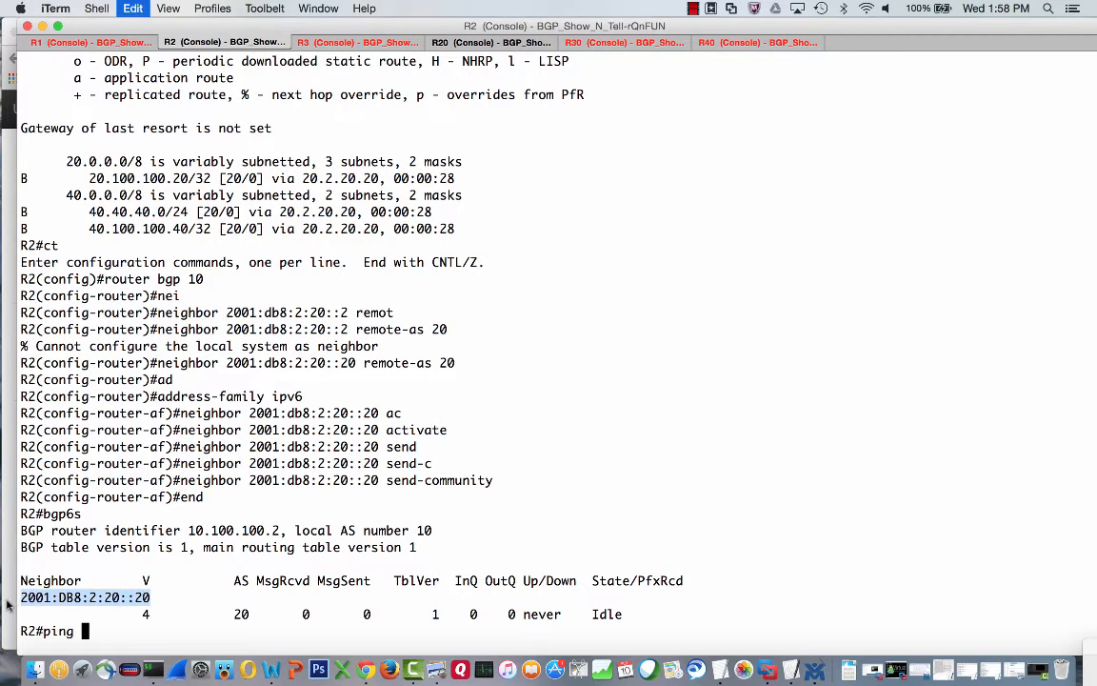
{"action": "key", "text": "super+v"}
{"action": "key", "text": "Return"}
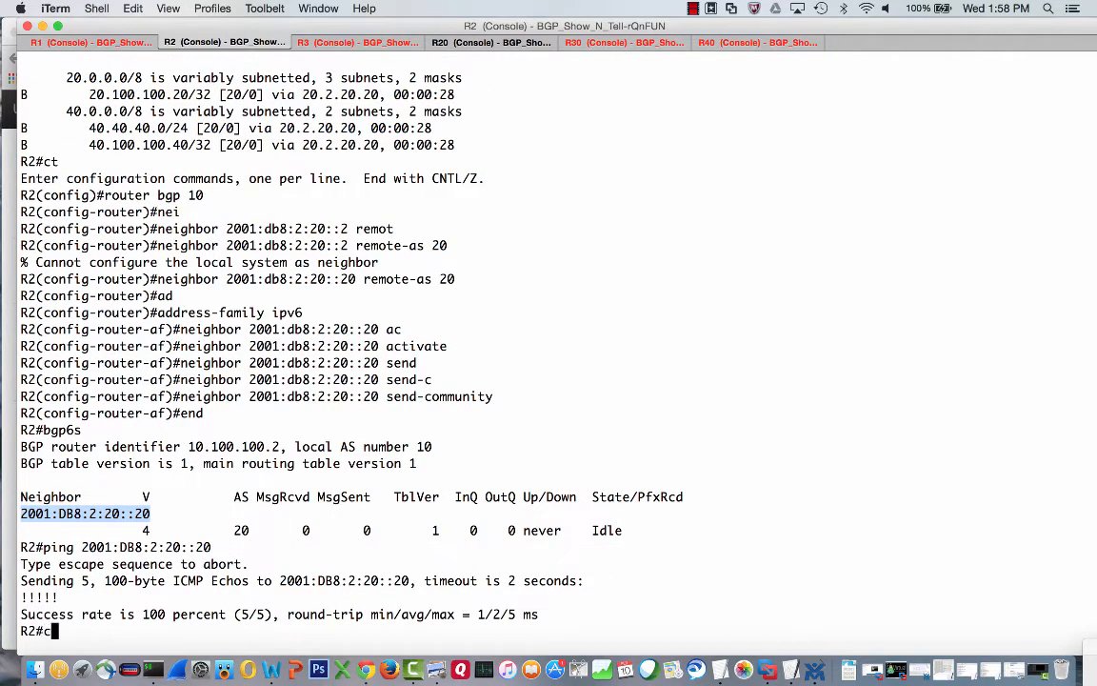
{"action": "type", "text": "sh log"}
Page through sh log and highlight the 'peer in wrong AS' notification from 2001:DB8:2:20::20
{"action": "key", "text": "Return"}
{"action": "key", "text": "Return"}
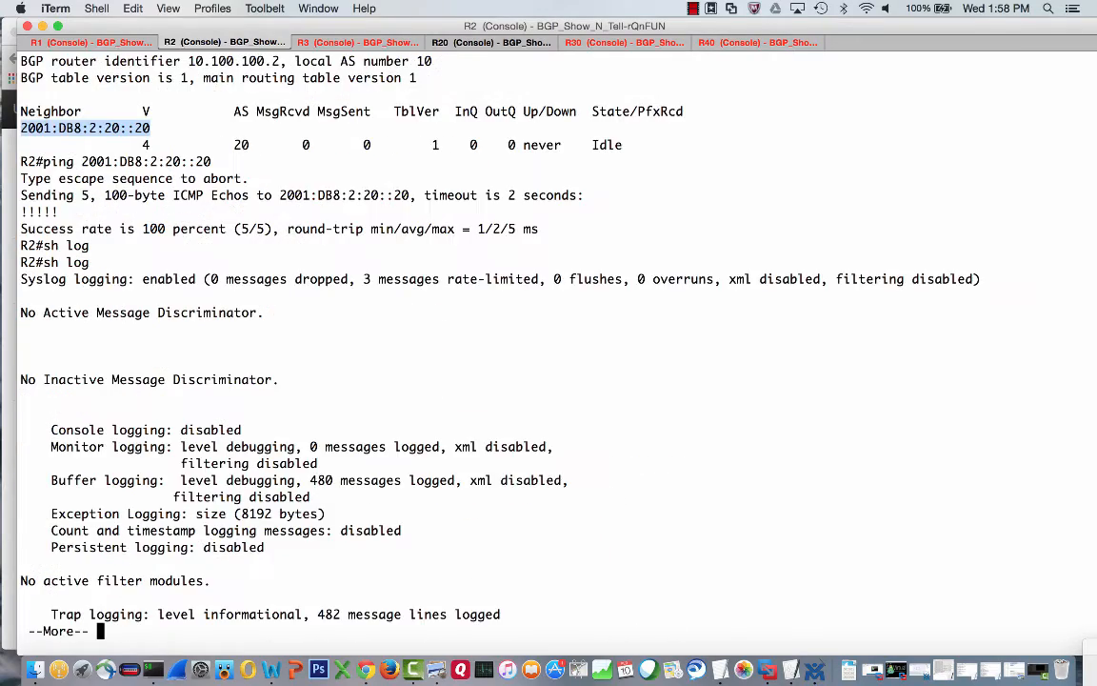
{"action": "key", "text": "space"}
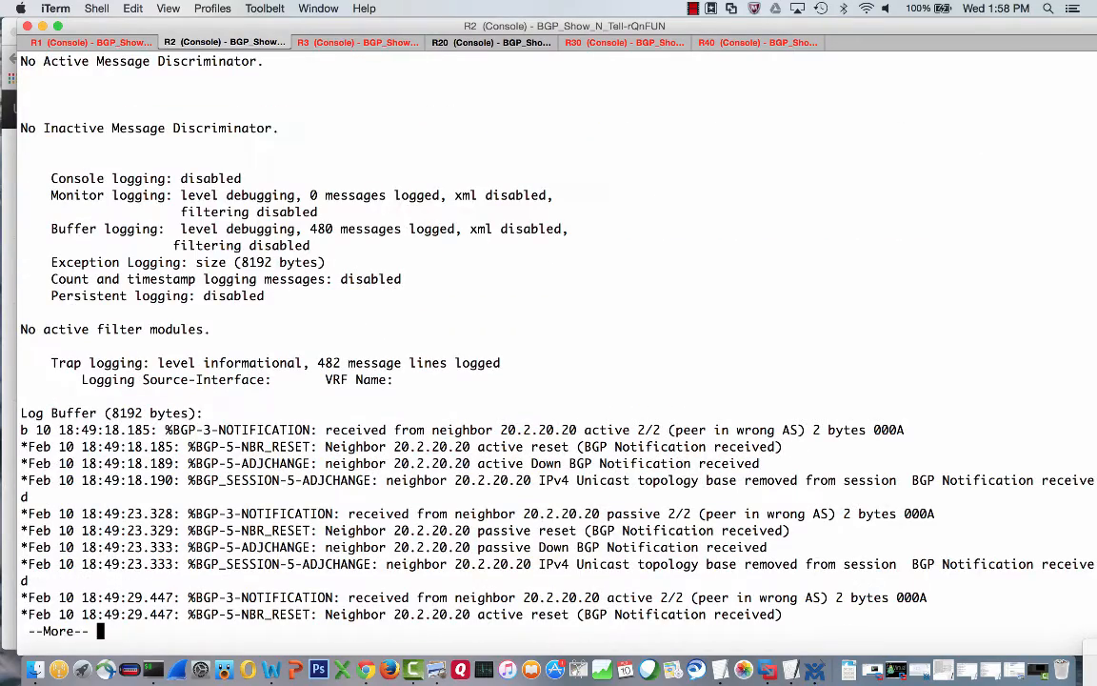
{"action": "key", "text": "space"}
{"action": "key", "text": "space"}
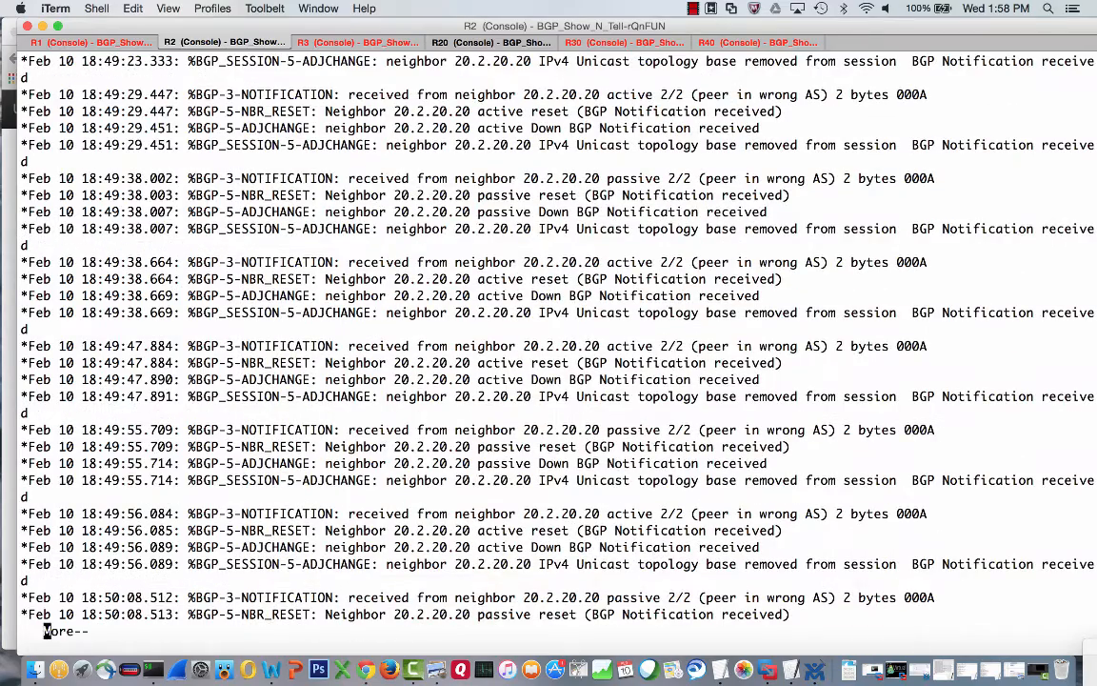
{"action": "key", "text": "space"}
{"action": "key", "text": "space"}
{"action": "key", "text": "space"}
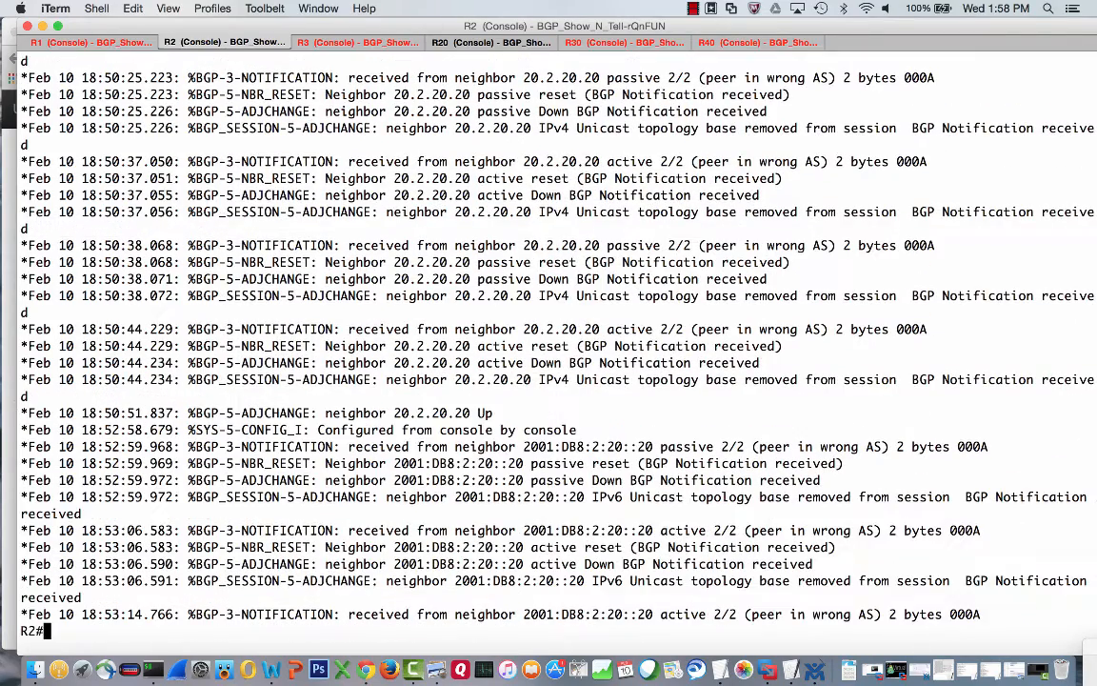
{"action": "key", "text": "space"}
{"action": "left_click_drag", "start_coordinate": [524, 531], "coordinate": [979, 530]}
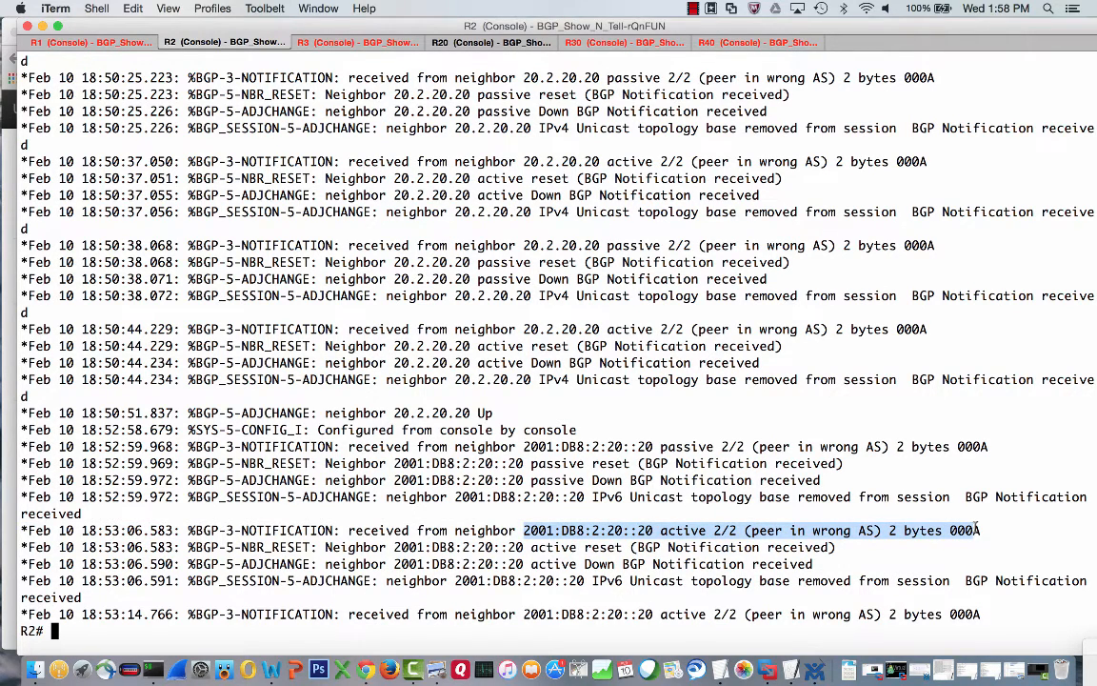
On R20, enter configuration mode and go into router bgp 20
{"action": "left_click", "coordinate": [448, 43]}
{"action": "left_click", "coordinate": [429, 136]}
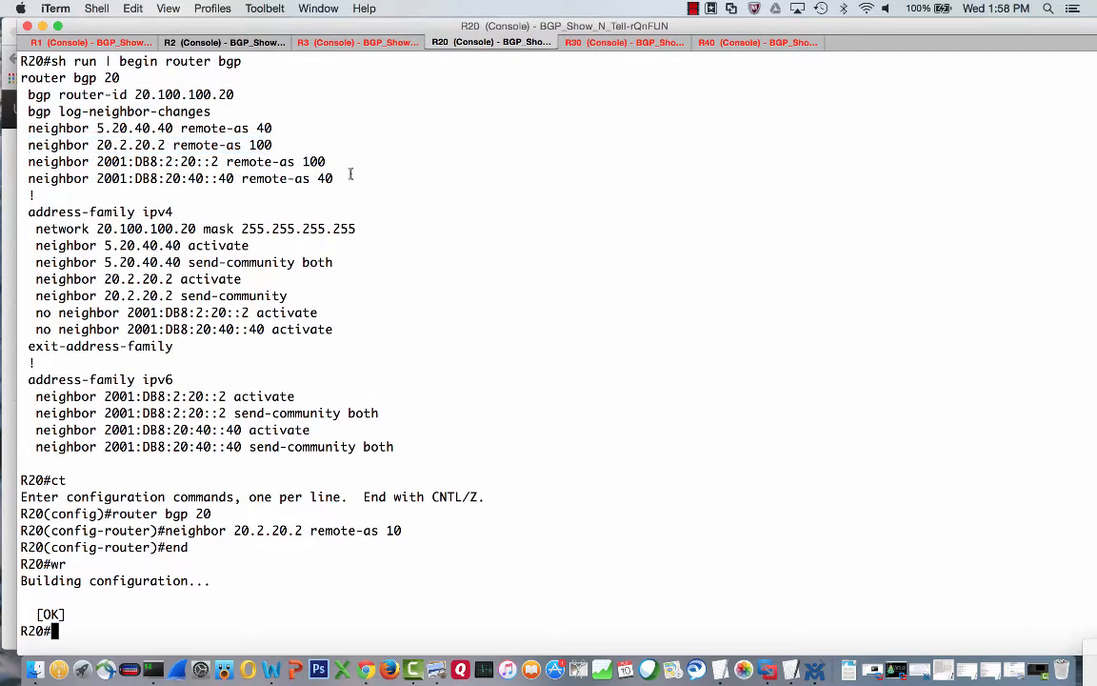
{"action": "left_click_drag", "start_coordinate": [329, 161], "coordinate": [25, 162]}
{"action": "key", "text": "super+c"}
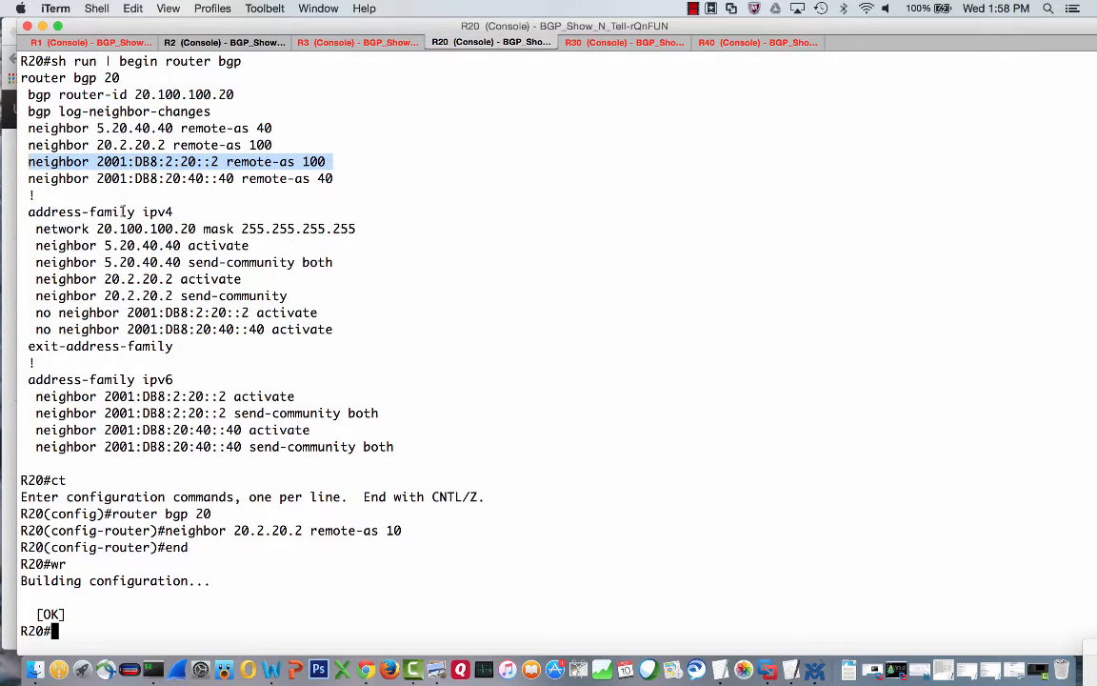
{"action": "type", "text": "ct"}
{"action": "key", "text": "Return"}
{"action": "left_click", "coordinate": [309, 81]}
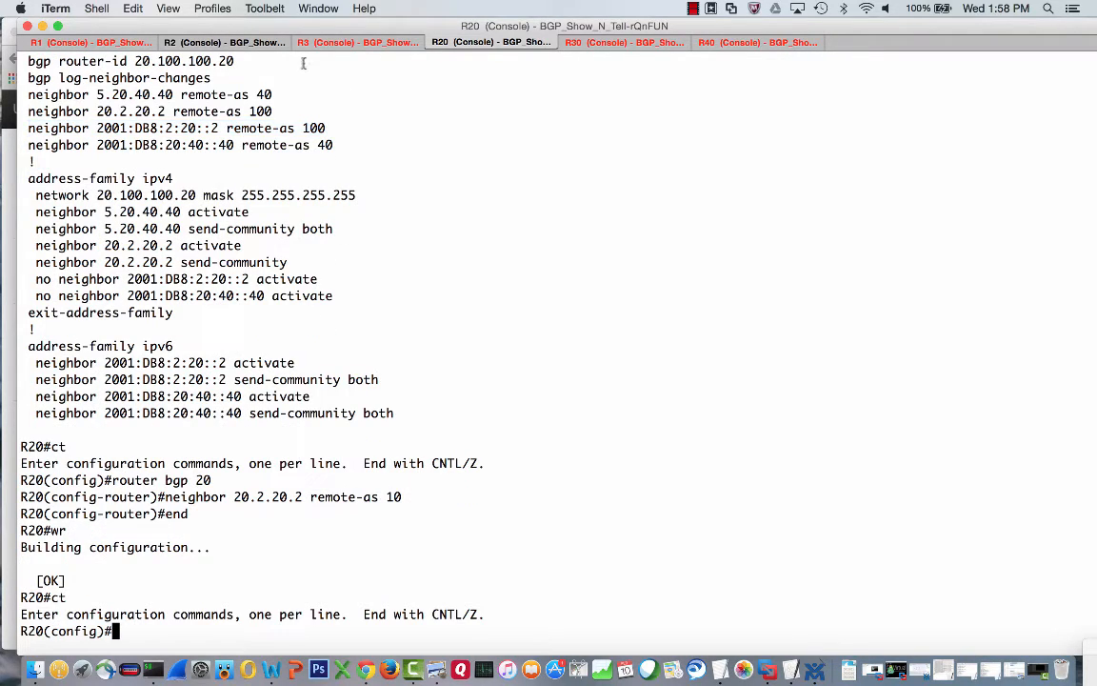
{"action": "type", "text": "route"}
{"action": "type", "text": "r bgp 20"}
{"action": "key", "text": "Return"}
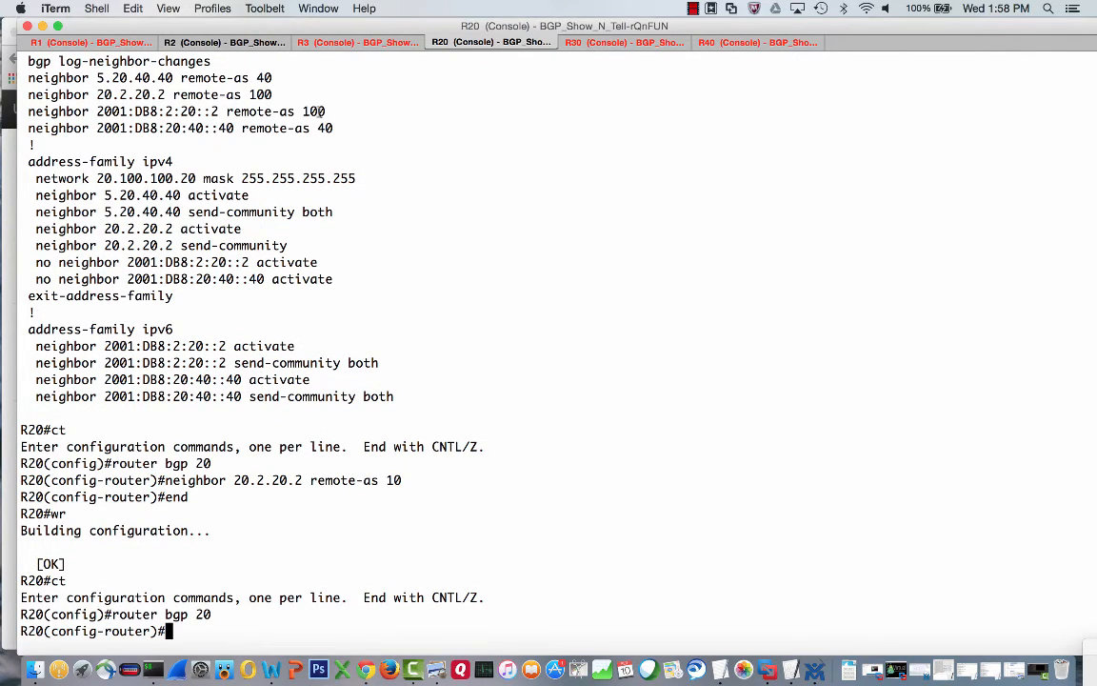
Set neighbor 2001:DB8:2:20::2 remote-as 10, end and write R20's configuration
{"action": "left_click_drag", "start_coordinate": [325, 111], "coordinate": [28, 116]}
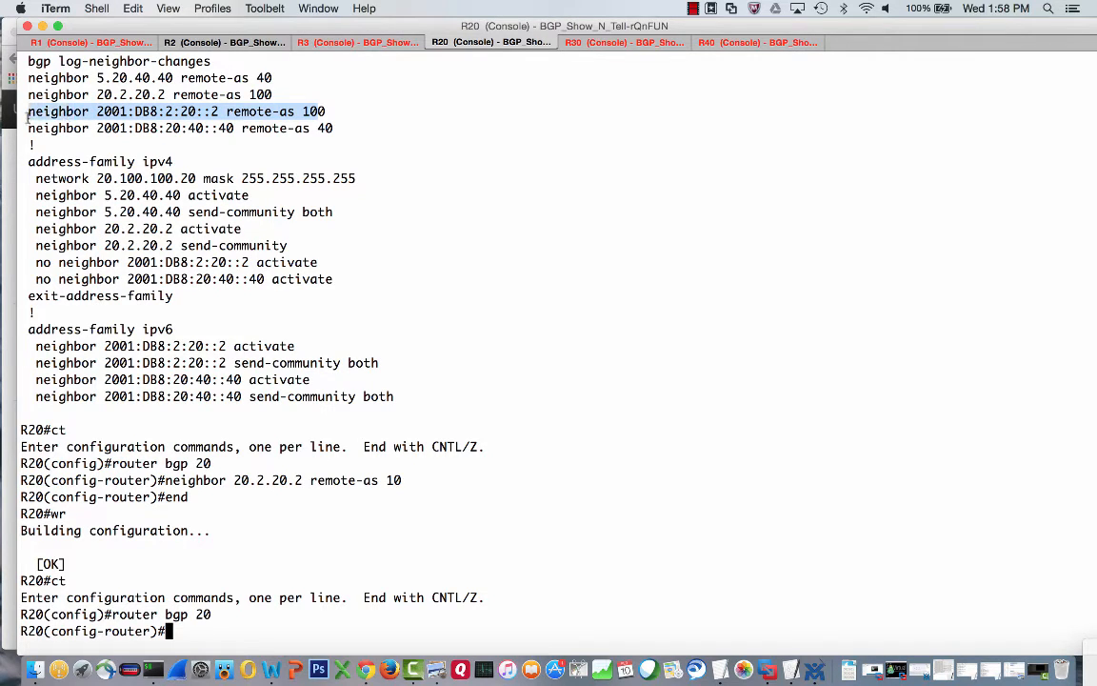
{"action": "key", "text": "super+v"}
{"action": "key", "text": "BackSpace"}
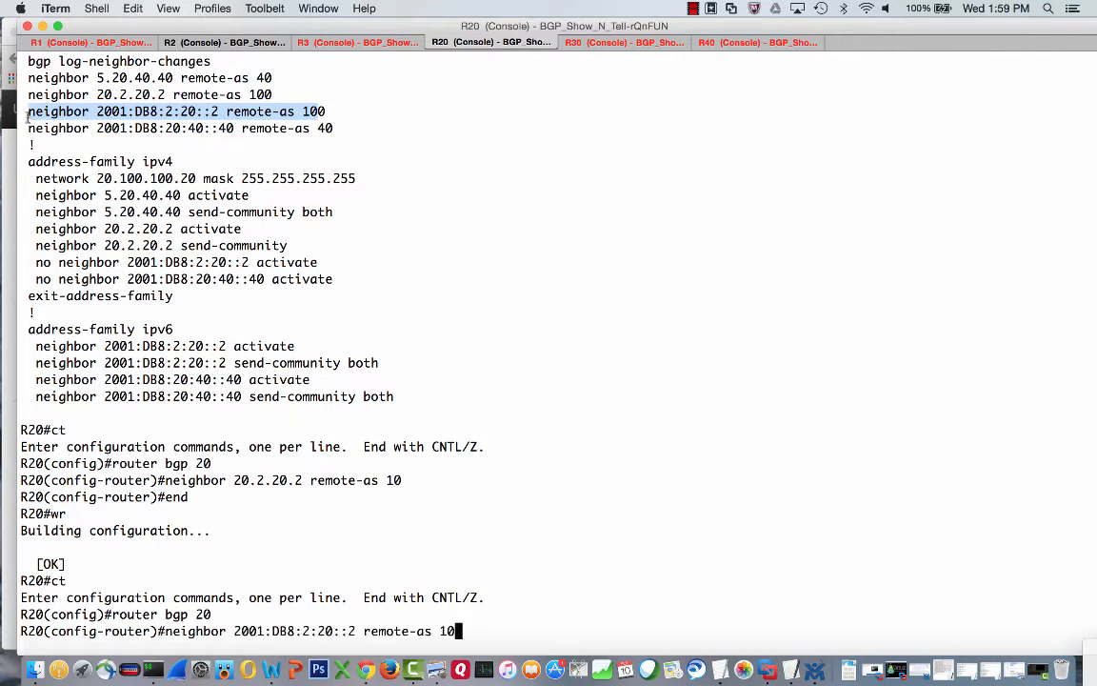
{"action": "key", "text": "Return"}
{"action": "type", "text": "end"}
{"action": "key", "text": "Return"}
{"action": "type", "text": "wr"}
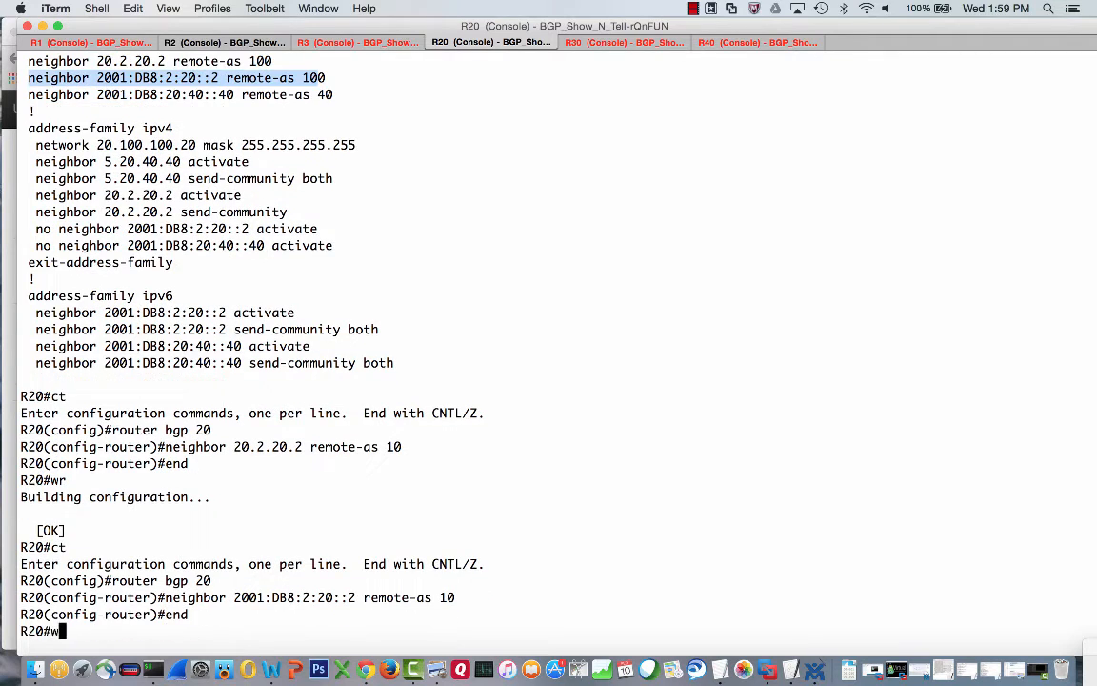
{"action": "key", "text": "Return"}
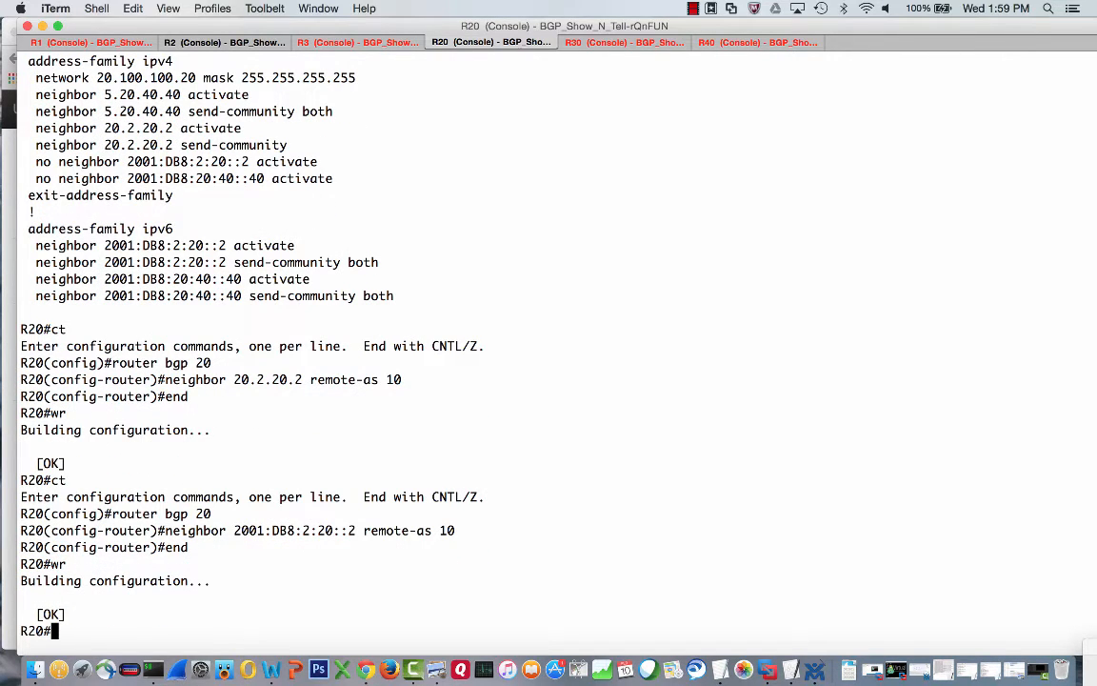
On R2, rerun bgp6s to see 2001:DB8:2:20::20 up with 2 prefixes, then prepare sh ip bgp ipv6 unicast
{"action": "left_click", "coordinate": [211, 44]}
{"action": "key", "text": "Return"}
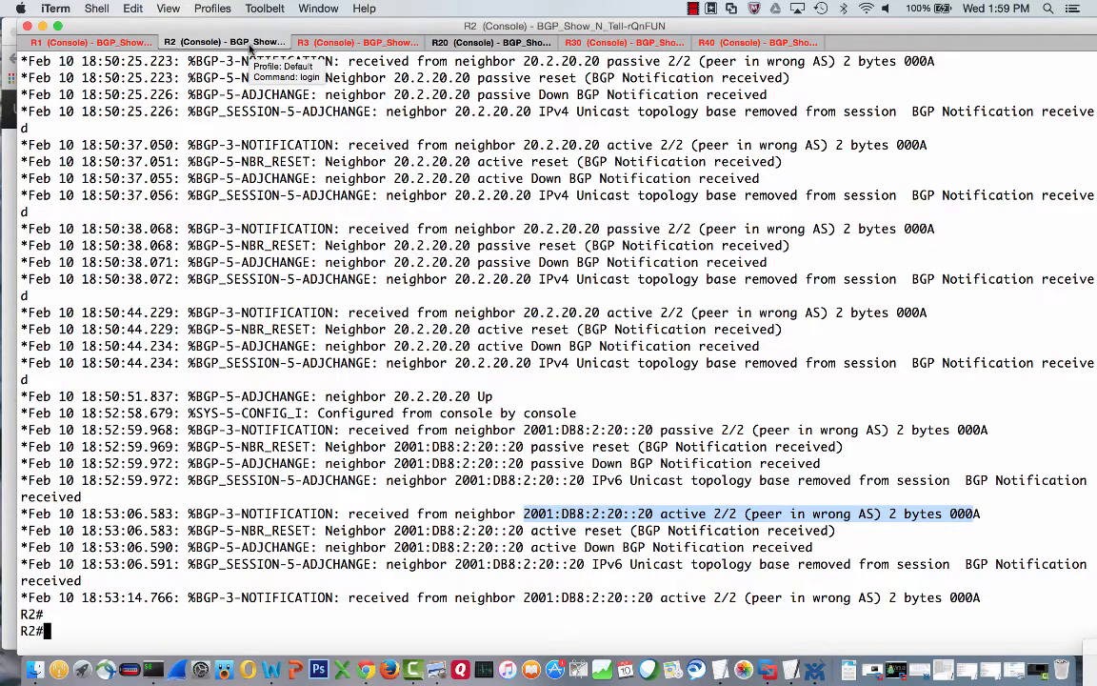
{"action": "type", "text": "sh"}
{"action": "key", "text": "BackSpace"}
{"action": "key", "text": "BackSpace"}
{"action": "key", "text": "BackSpace"}
{"action": "key", "text": "Up"}
{"action": "key", "text": "Up"}
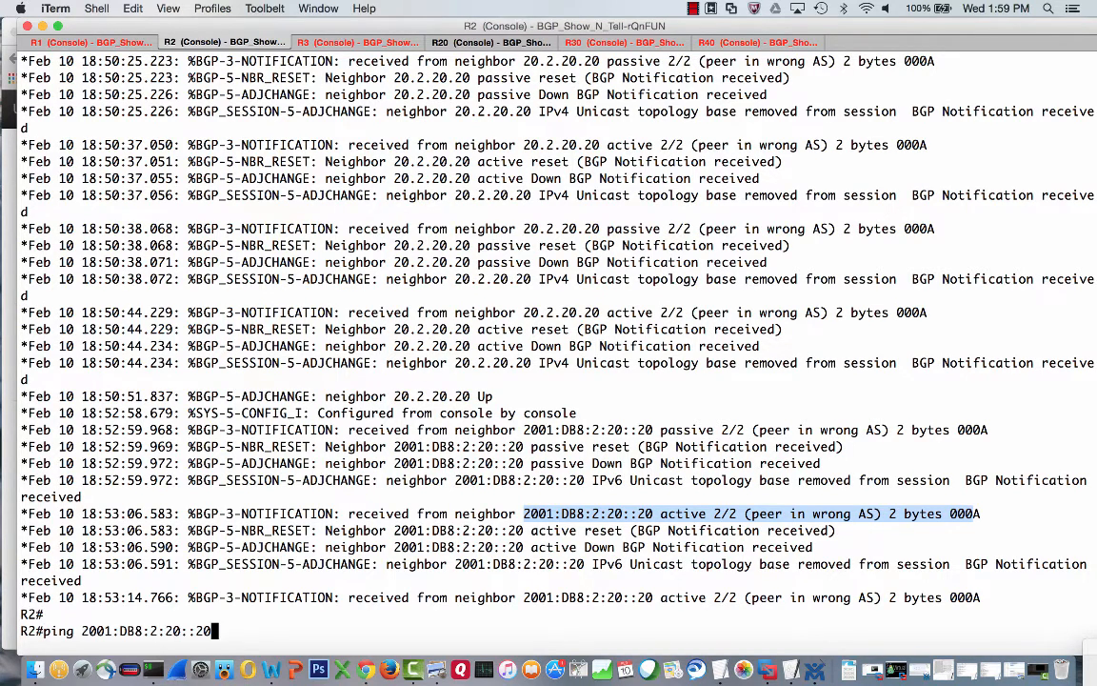
{"action": "key", "text": "Up"}
{"action": "key", "text": "Return"}
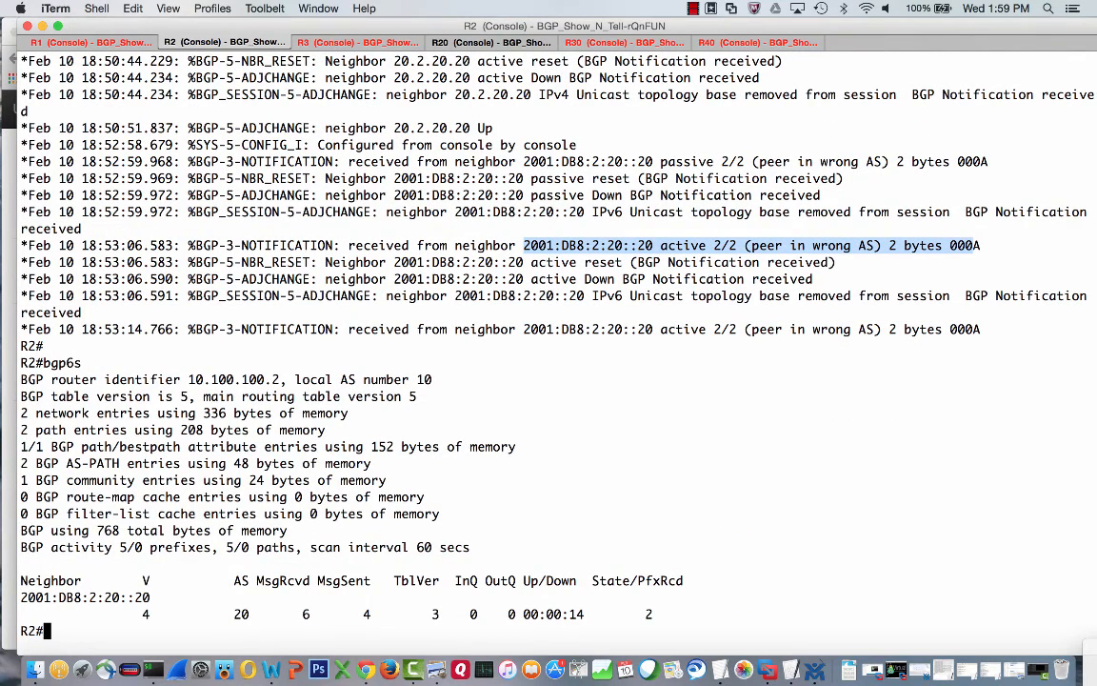
{"action": "type", "text": "bgp6"}
{"action": "type", "text": "s ?"}
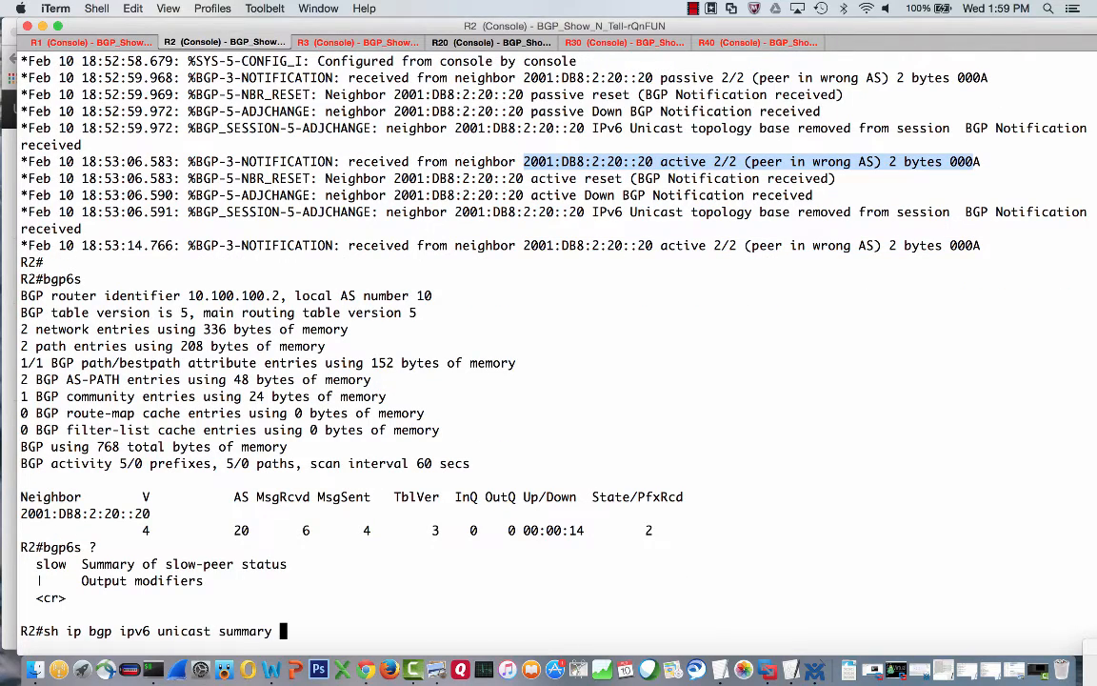
{"action": "key", "text": "BackSpace"}
{"action": "key", "text": "BackSpace"}
{"action": "key", "text": "BackSpace"}
{"action": "key", "text": "BackSpace"}
{"action": "key", "text": "BackSpace"}
{"action": "key", "text": "BackSpace"}
{"action": "key", "text": "BackSpace"}
{"action": "key", "text": "BackSpace"}
View R2's IPv6 BGP table and sir6 routing table, checking the two BGP routes against the diagram
{"action": "key", "text": "Return"}
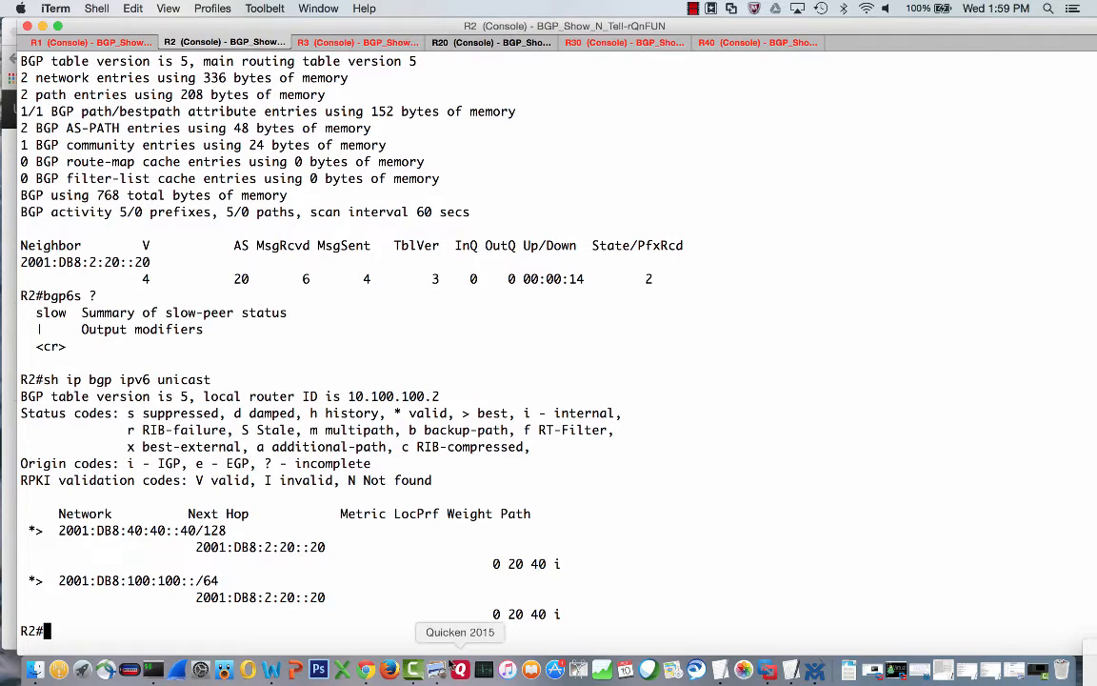
{"action": "left_click", "coordinate": [412, 670]}
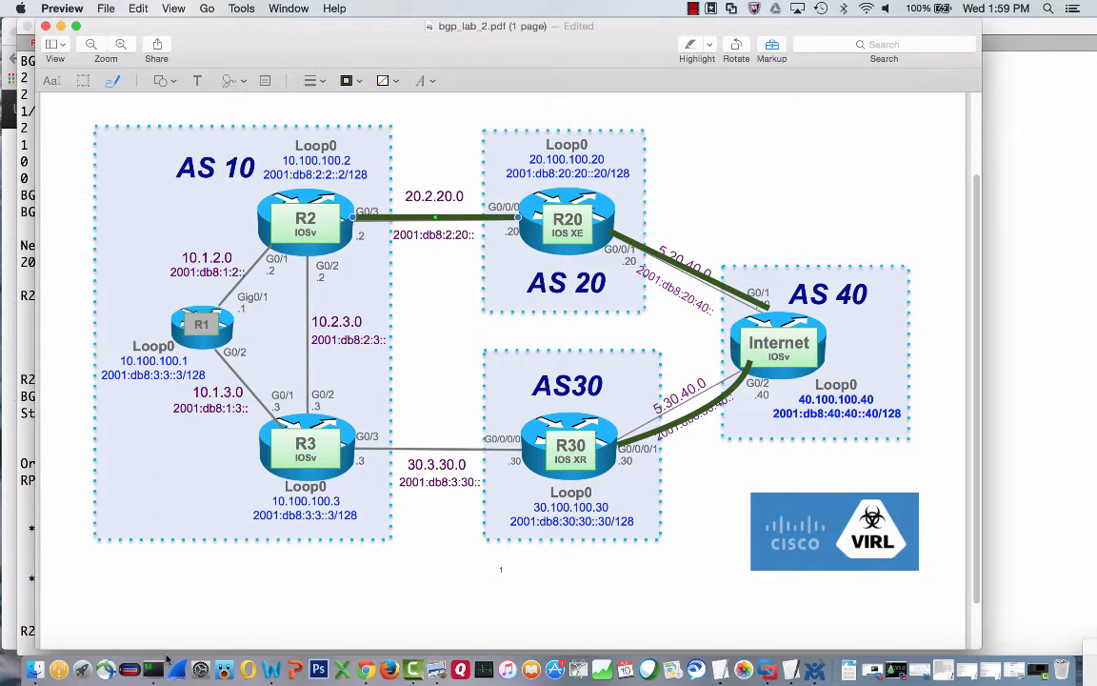
{"action": "left_click", "coordinate": [152, 669]}
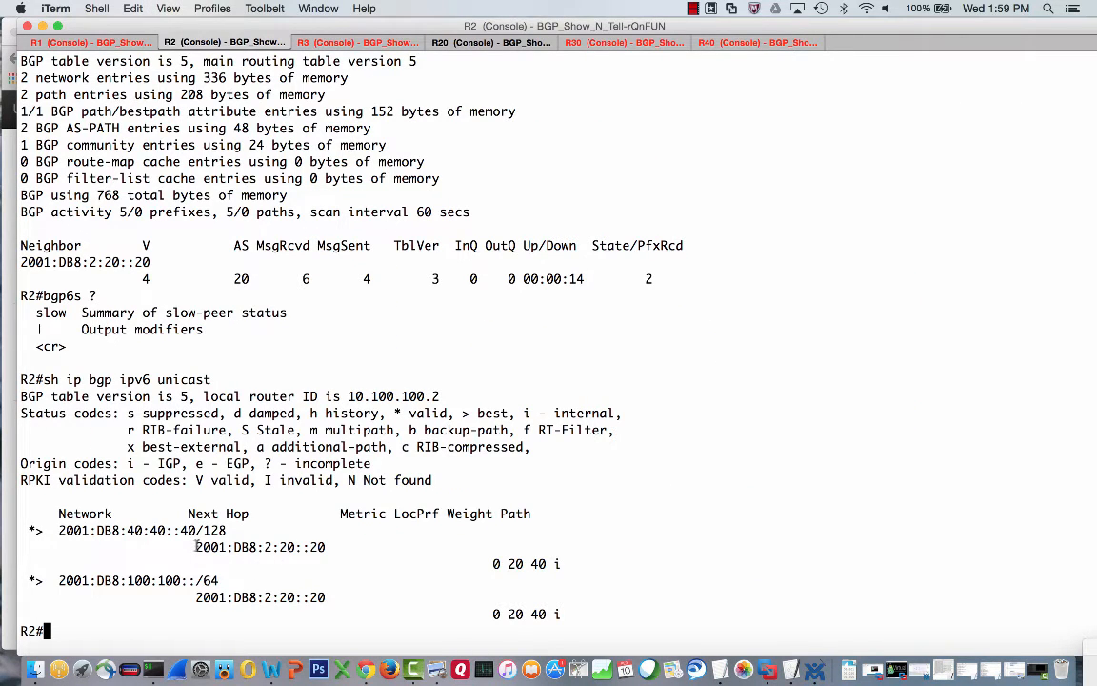
{"action": "type", "text": "sir"}
{"action": "type", "text": "6"}
{"action": "key", "text": "Return"}
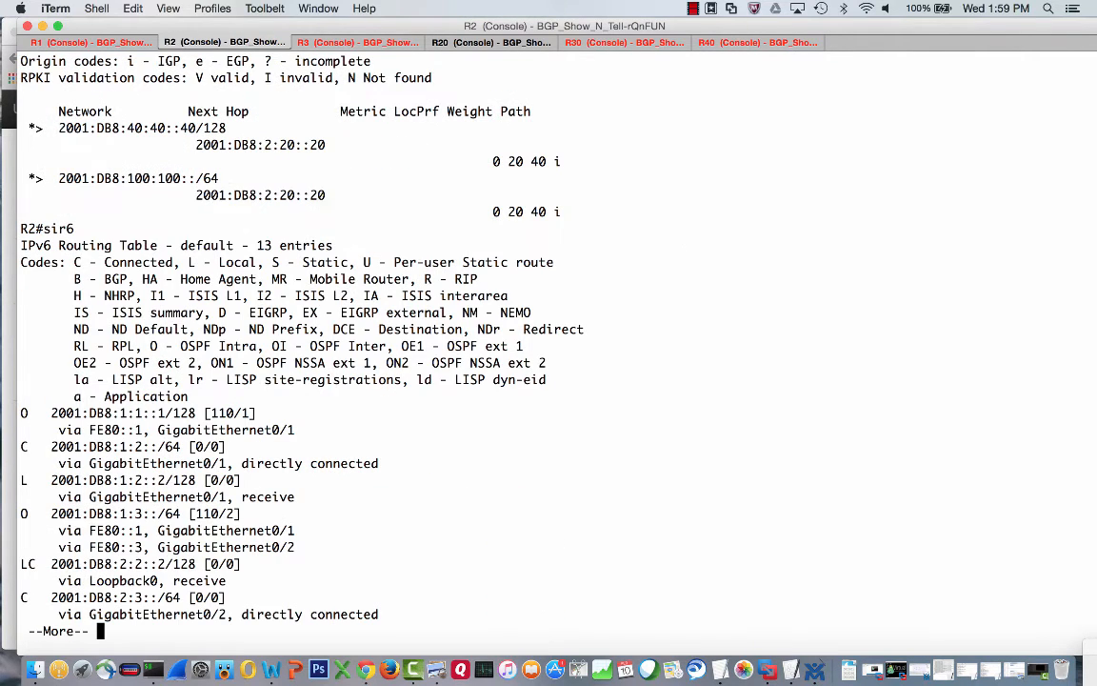
{"action": "key", "text": "space"}
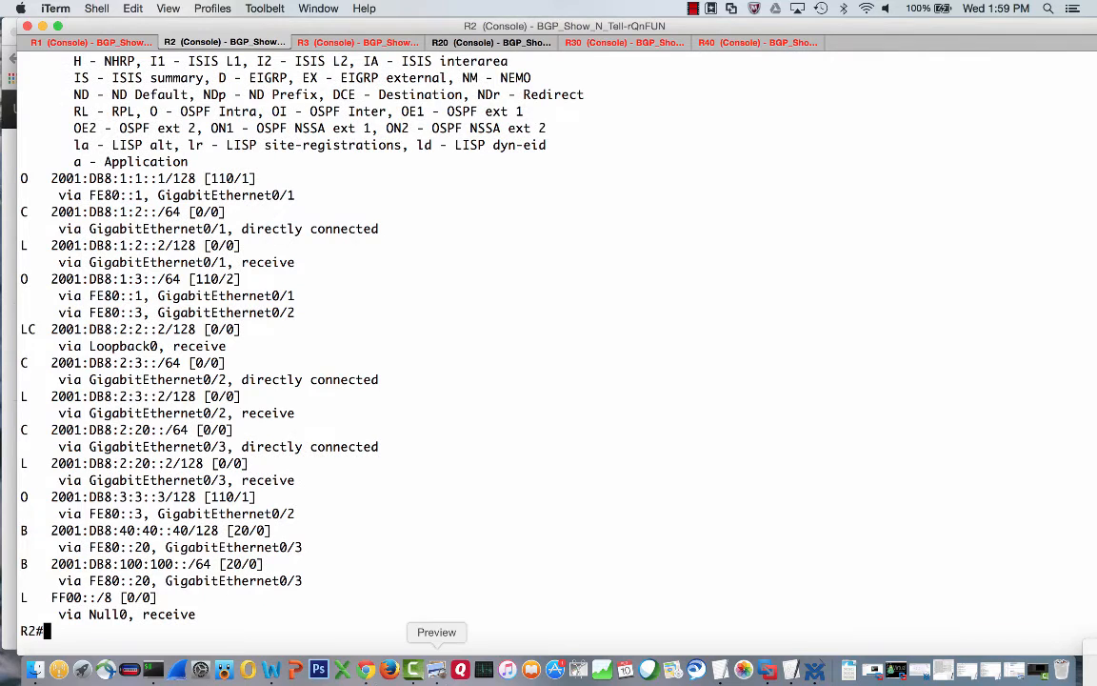
{"action": "left_click", "coordinate": [395, 669]}
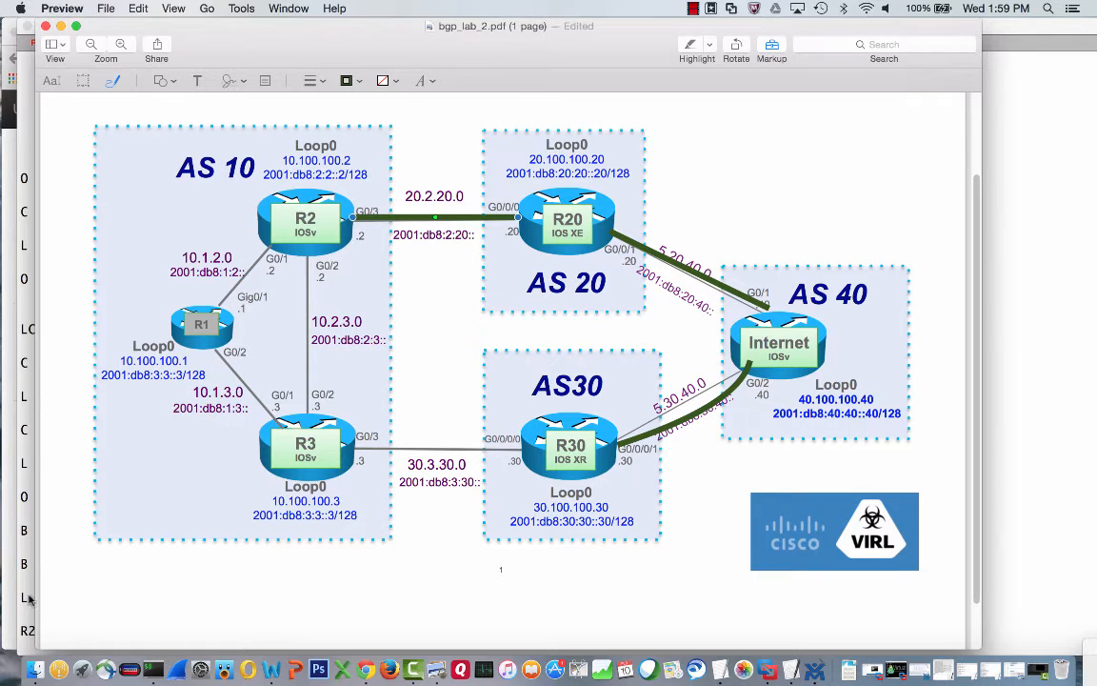
{"action": "left_click", "coordinate": [29, 538]}
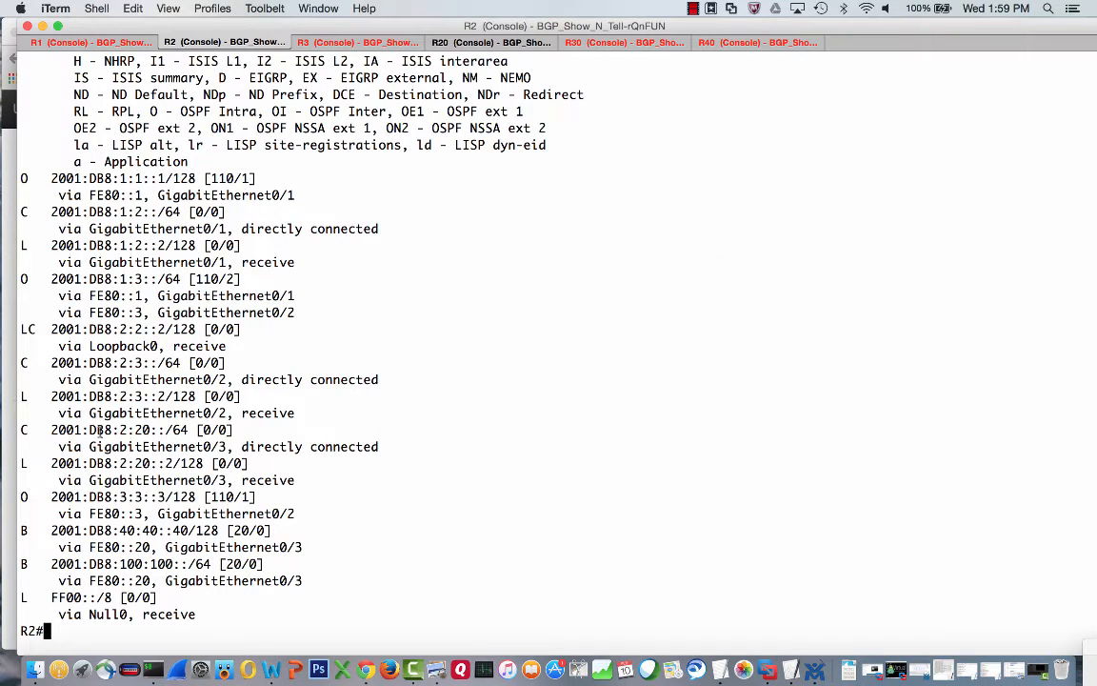
{"action": "type", "text": "ping "}
{"action": "type", "text": "40."}
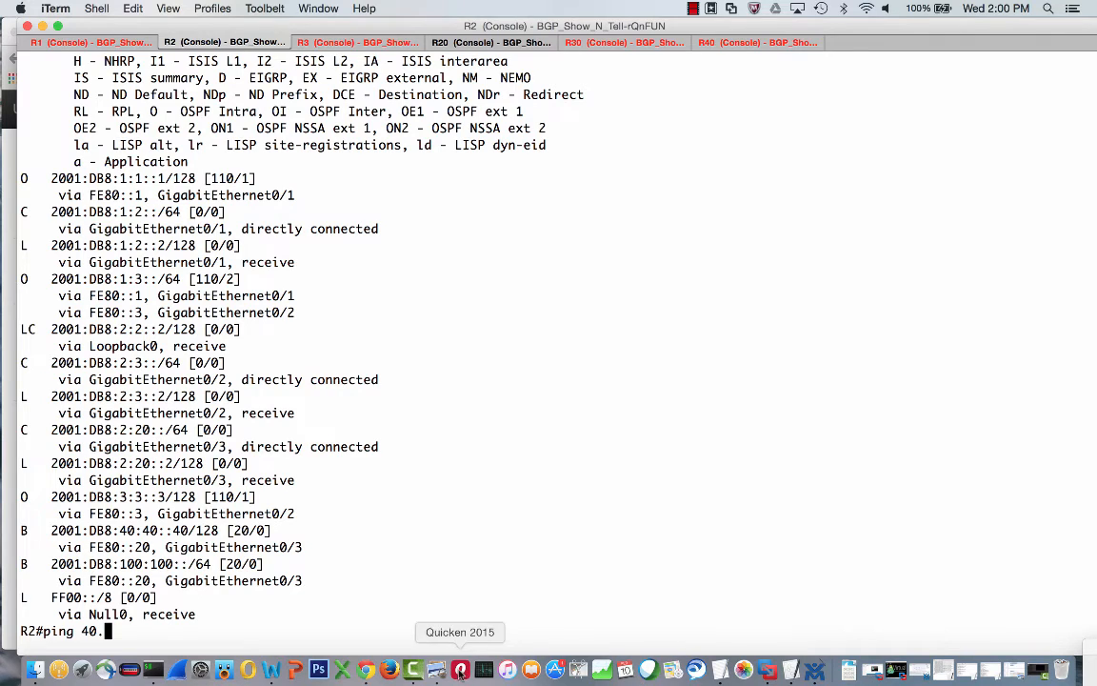
Look up R40's loopback on the diagram and ping 40.100.100.40 from R2, all echoes failing
{"action": "left_click", "coordinate": [413, 670]}
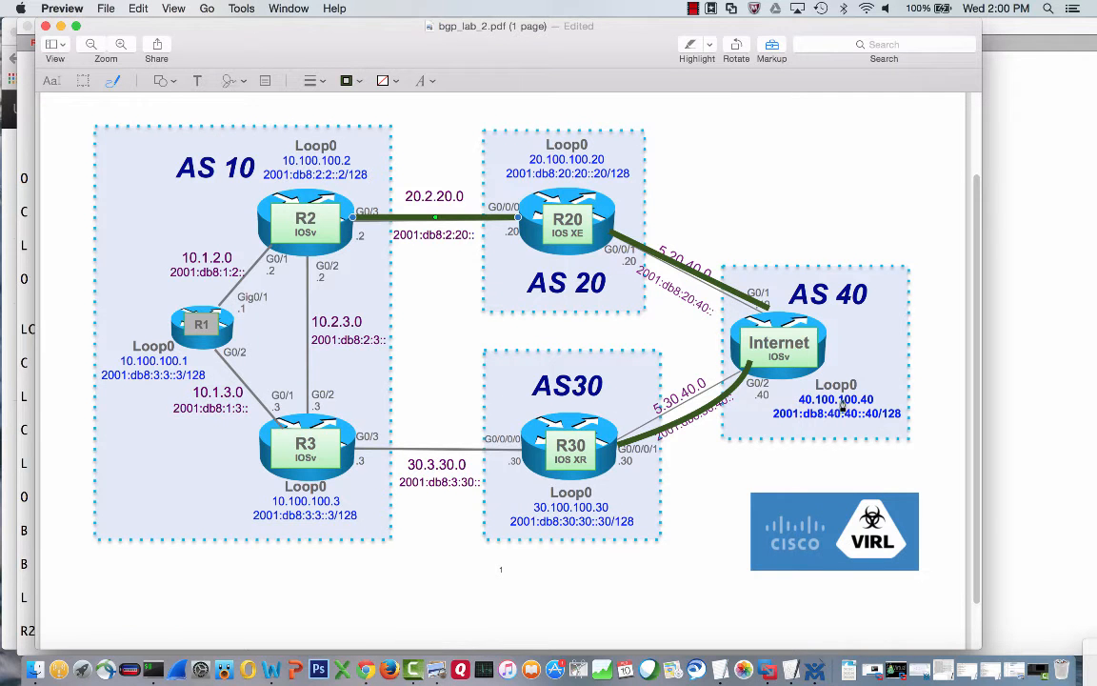
{"action": "left_click", "coordinate": [1019, 412]}
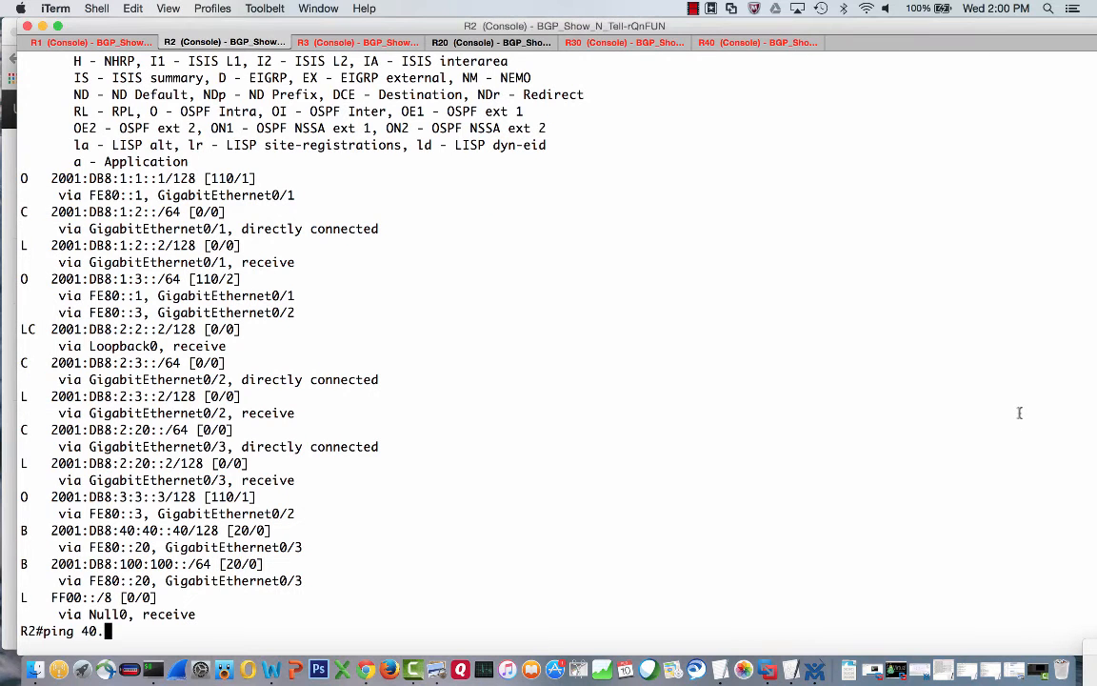
{"action": "type", "text": "100.100.40"}
{"action": "key", "text": "Return"}
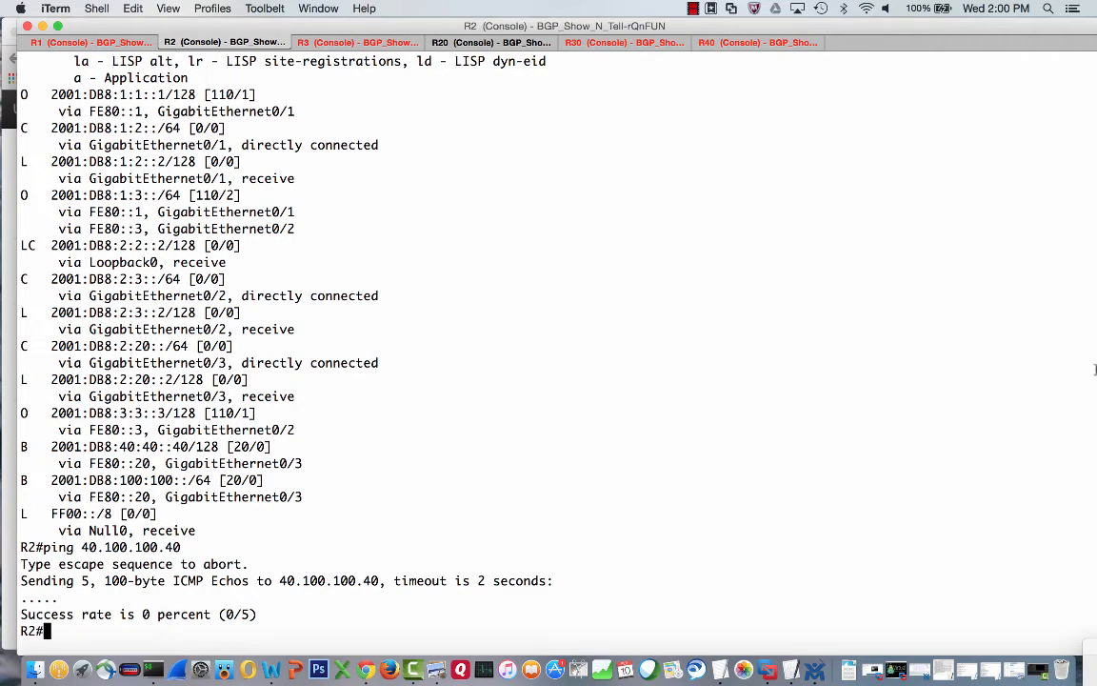
Reconnect to R40's console via telnet and enter privileged mode with the password
{"action": "left_click", "coordinate": [757, 43]}
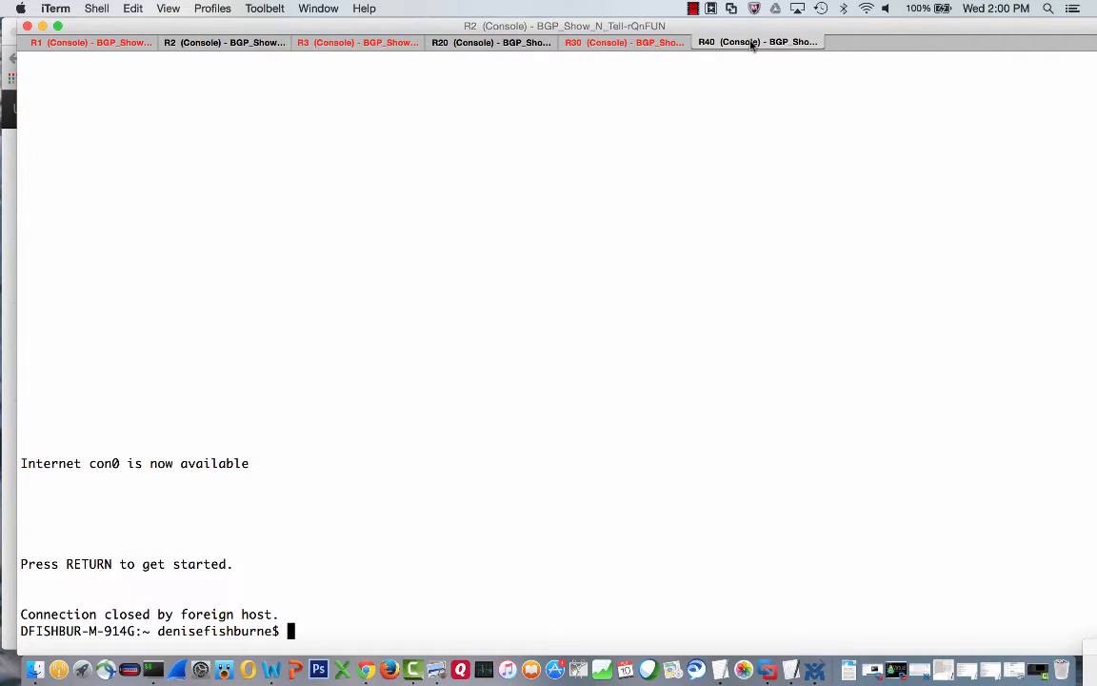
{"action": "key", "text": "Up"}
{"action": "key", "text": "Return"}
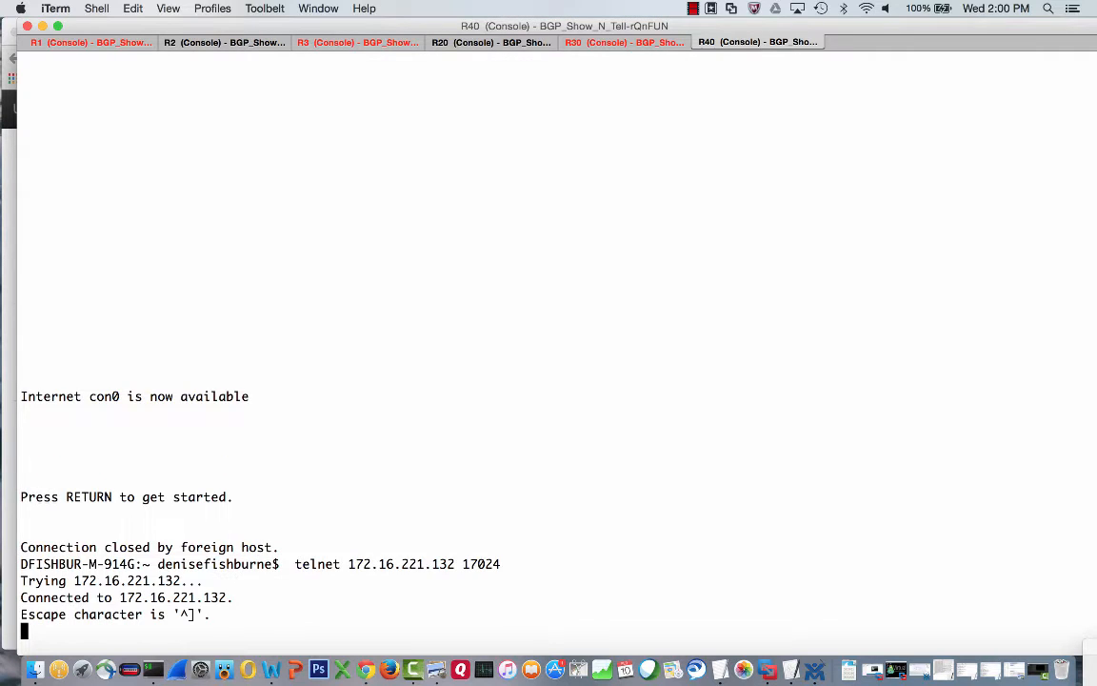
{"action": "key", "text": "Return"}
{"action": "type", "text": "en"}
{"action": "key", "text": "Return"}
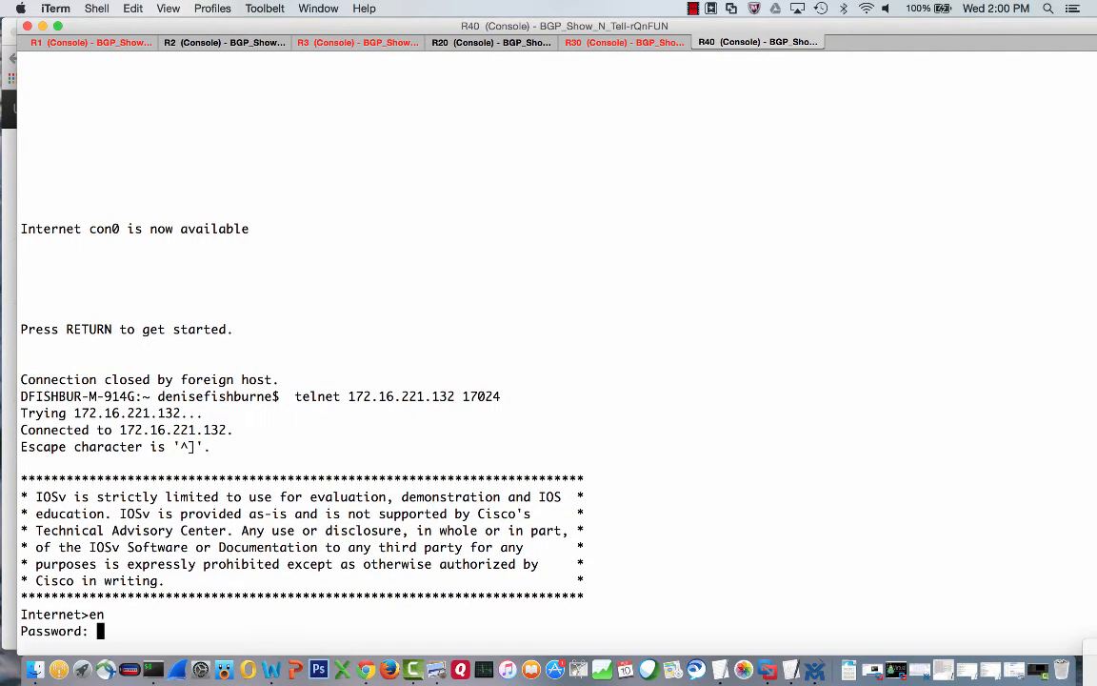
{"action": "key", "text": "Return"}
{"action": "type", "text": "debgi"}
Turn on debug ip icmp on R40
{"action": "key", "text": "BackSpace"}
{"action": "key", "text": "BackSpace"}
{"action": "type", "text": "ug ip com"}
{"action": "key", "text": "BackSpace"}
{"action": "key", "text": "BackSpace"}
{"action": "key", "text": "BackSpace"}
{"action": "type", "text": "icmp"}
{"action": "key", "text": "Return"}
{"action": "key", "text": "Return"}
{"action": "key", "text": "Return"}
{"action": "key", "text": "Return"}
{"action": "key", "text": "Return"}
{"action": "key", "text": "Return"}
Repeat the ping from R2 and watch R40 log five echo replies to 20.2.20.2
{"action": "left_click", "coordinate": [224, 41]}
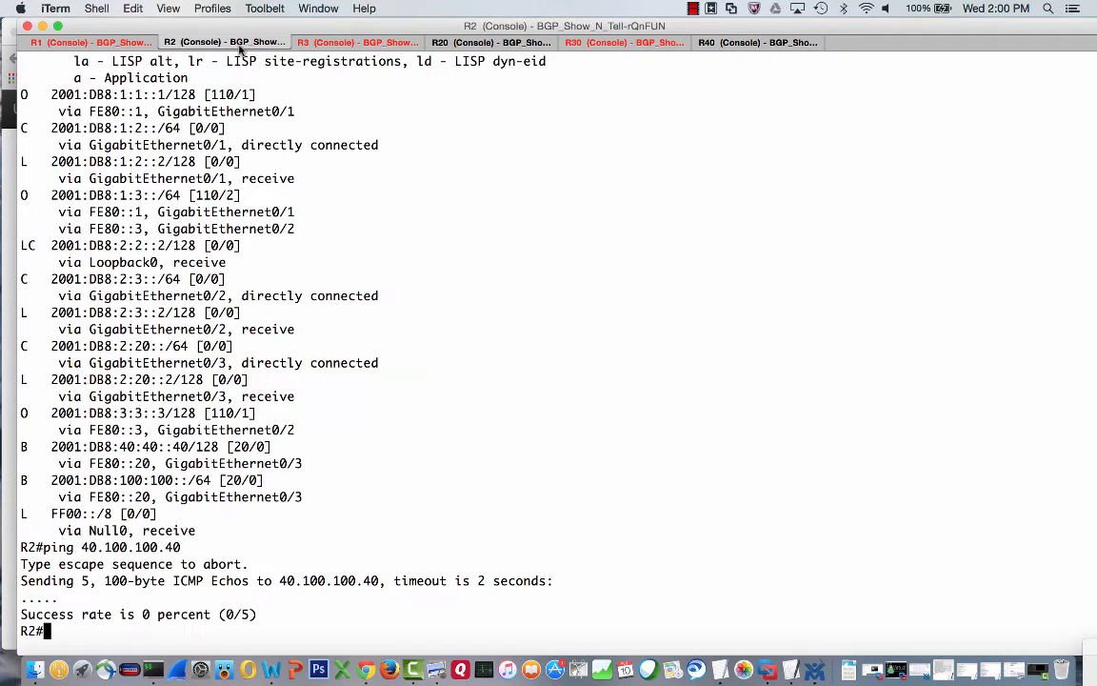
{"action": "key", "text": "Up"}
{"action": "key", "text": "Return"}
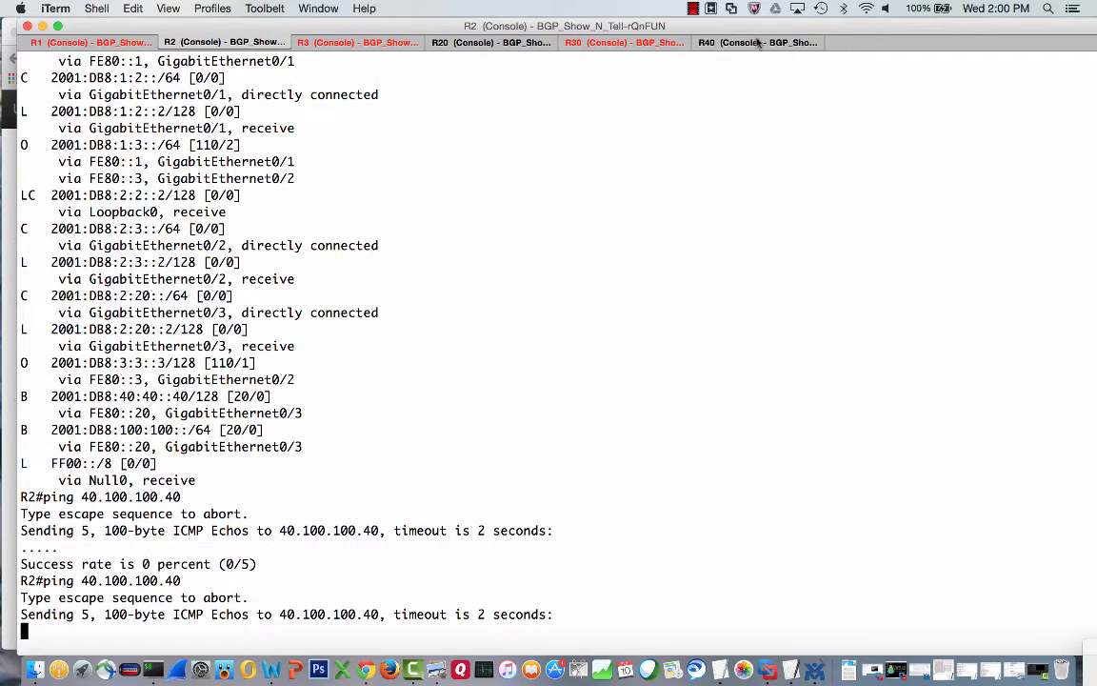
{"action": "left_click", "coordinate": [758, 42]}
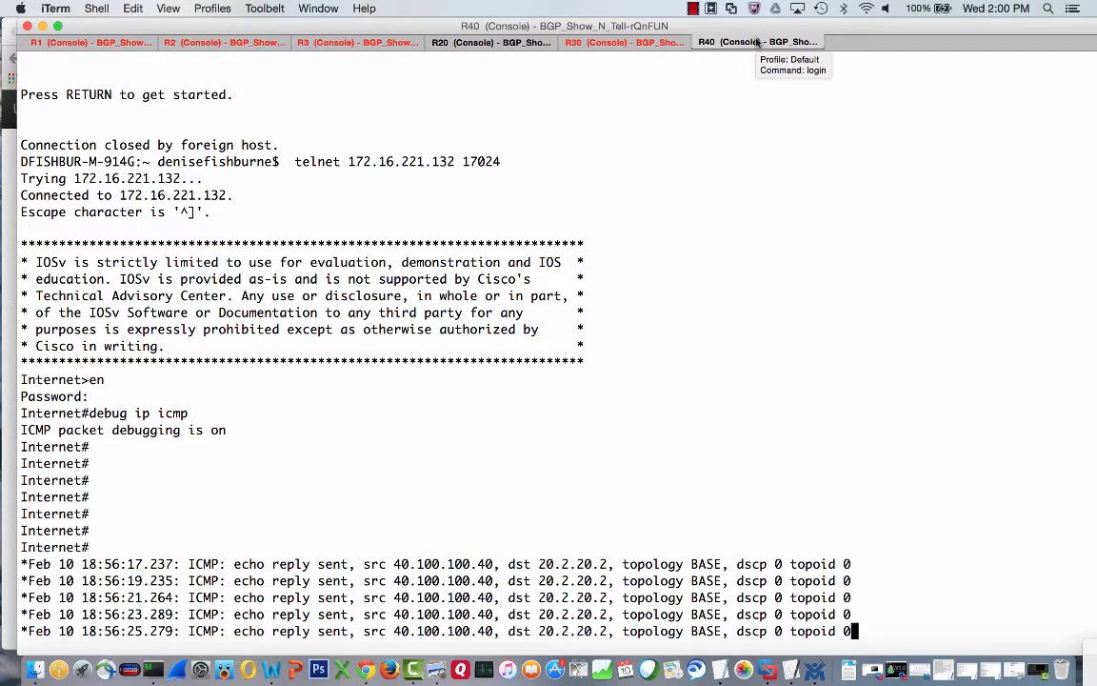
Show R40's full IPv4 routing table with sh ip route
{"action": "key", "text": "Return"}
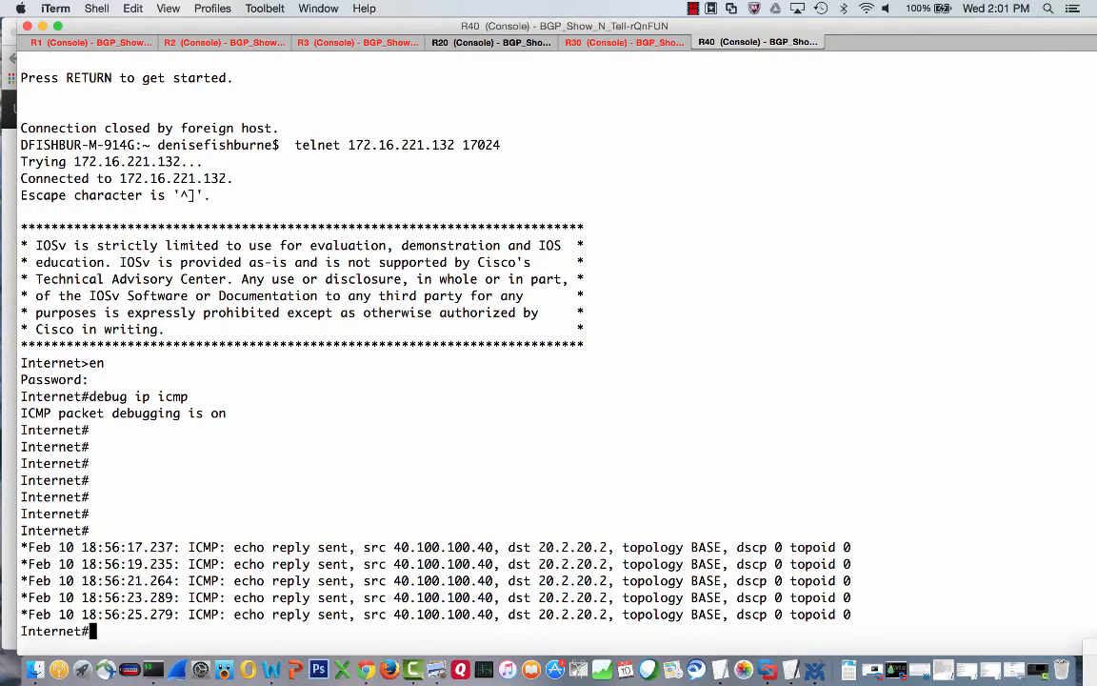
{"action": "type", "text": "sh ip route"}
{"action": "key", "text": "Tab"}
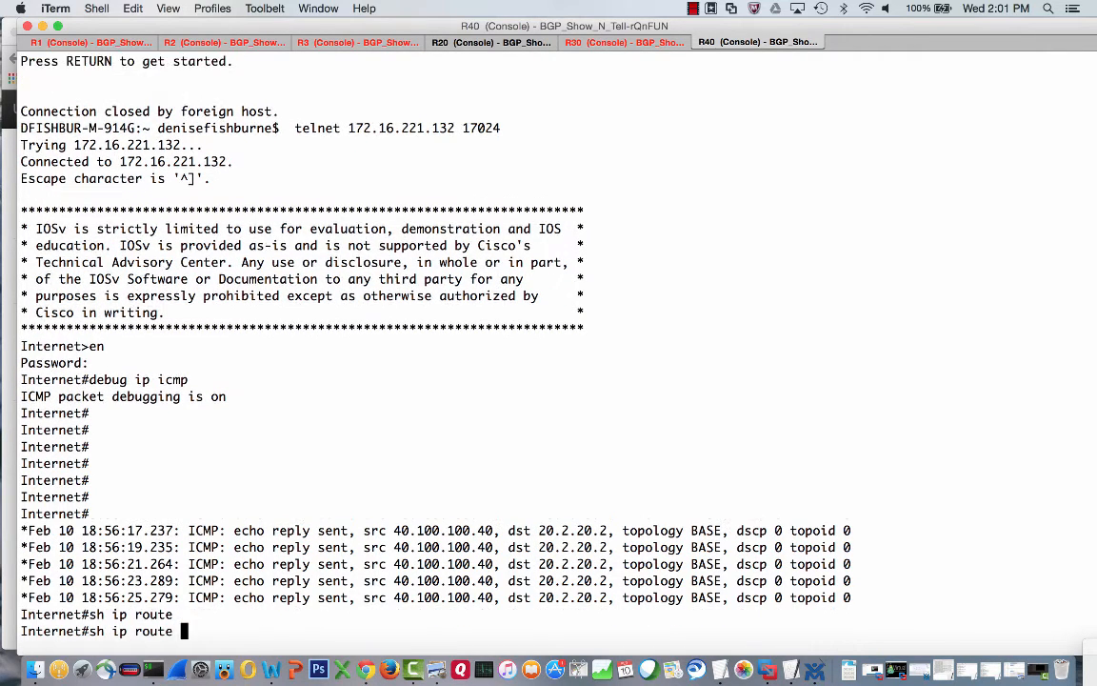
{"action": "key", "text": "Return"}
{"action": "key", "text": "space"}
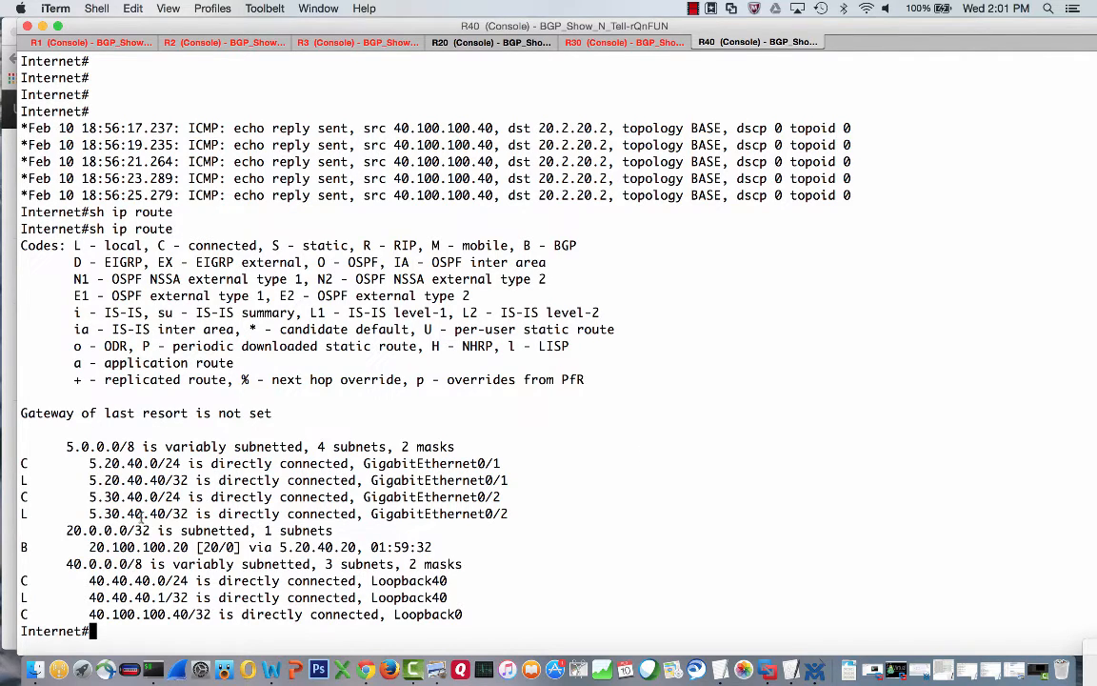
{"action": "type", "text": "sh ip bgp"}
Show R40's BGP table, mark AS 20 in the first route's path, and return to R2's console
{"action": "key", "text": "Return"}
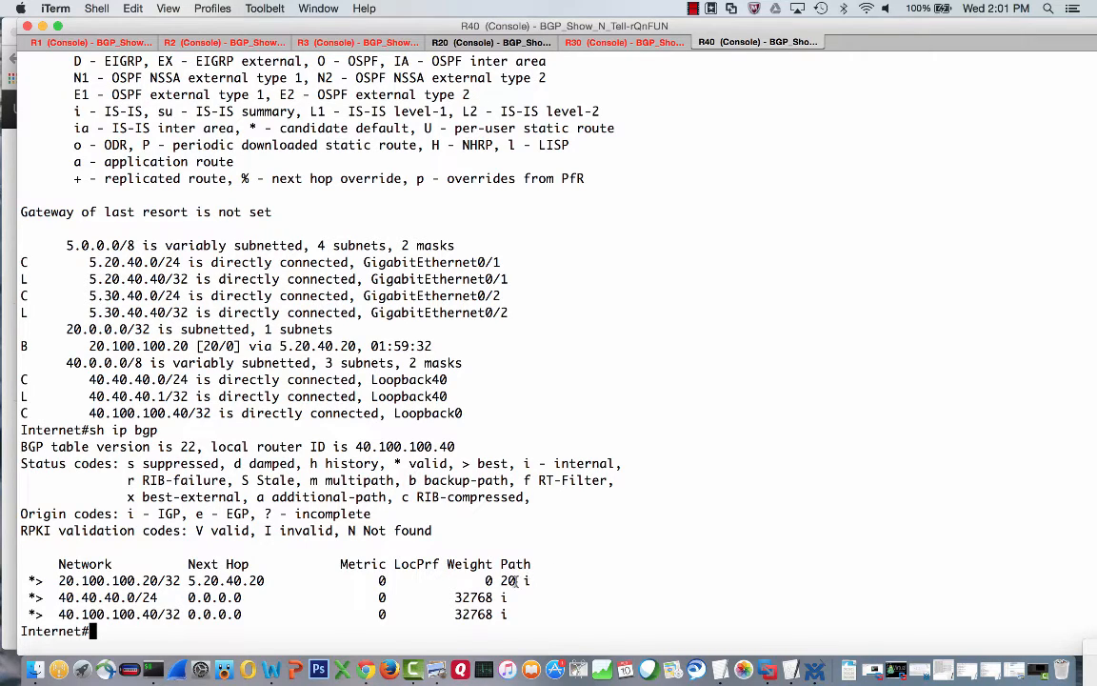
{"action": "left_click_drag", "start_coordinate": [517, 581], "coordinate": [502, 581]}
{"action": "left_click", "coordinate": [198, 43]}
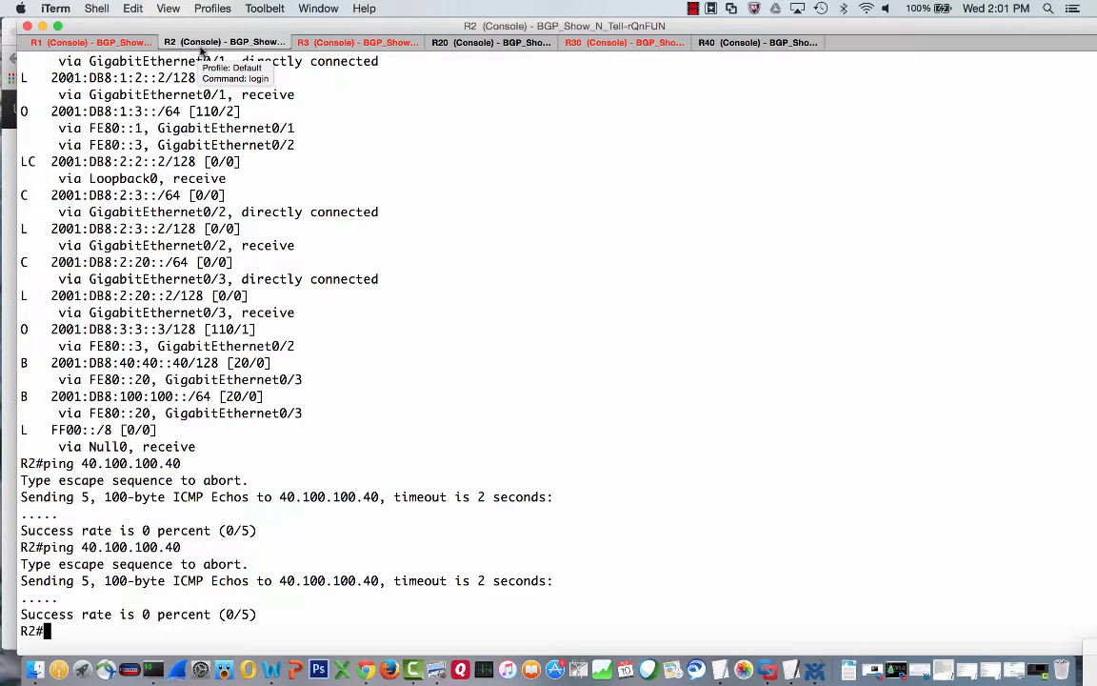
Download the R2 GigabitEthernet0/3 capture from the VIRL page and launch it in Wireshark
{"action": "left_click", "coordinate": [366, 669]}
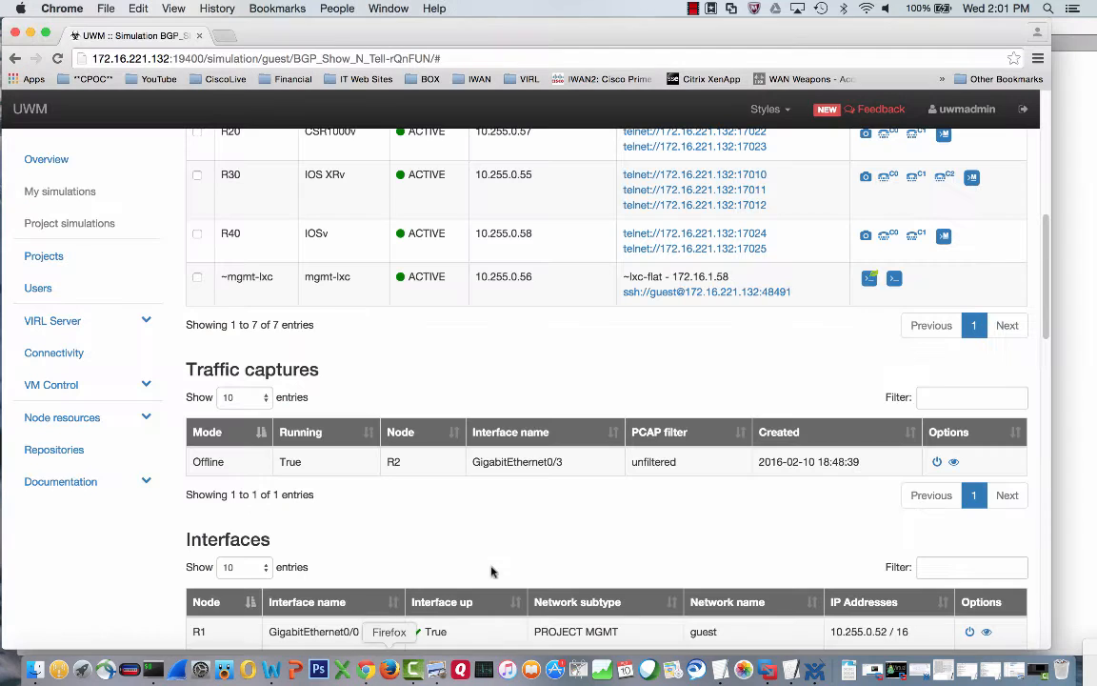
{"action": "left_click", "coordinate": [954, 464]}
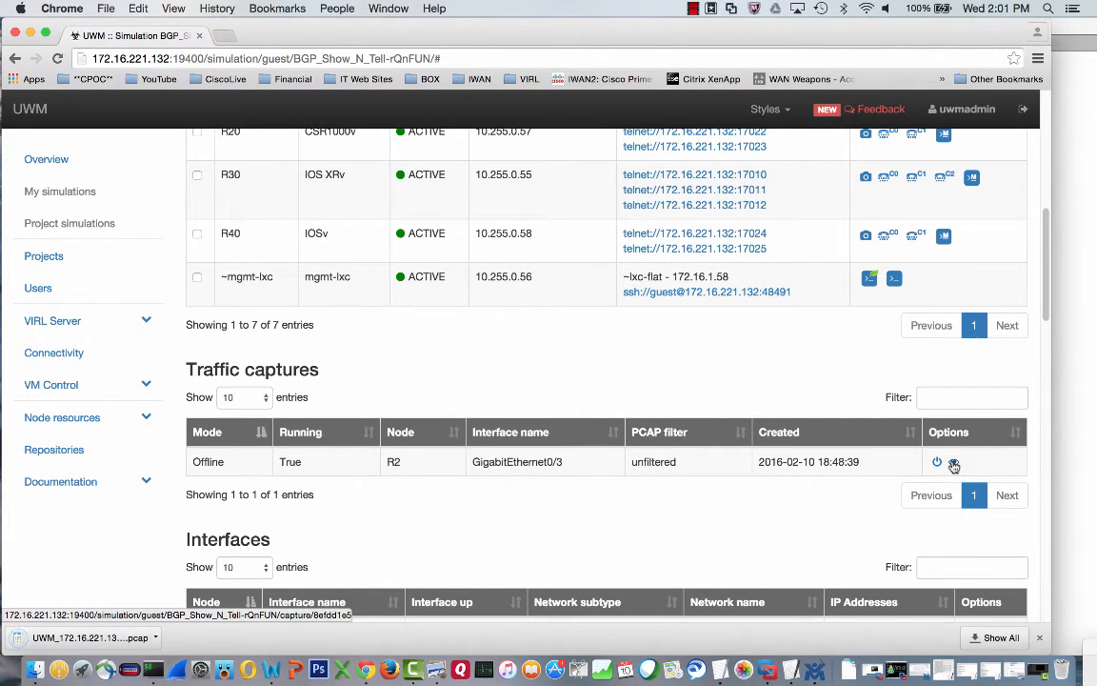
{"action": "left_click", "coordinate": [78, 637]}
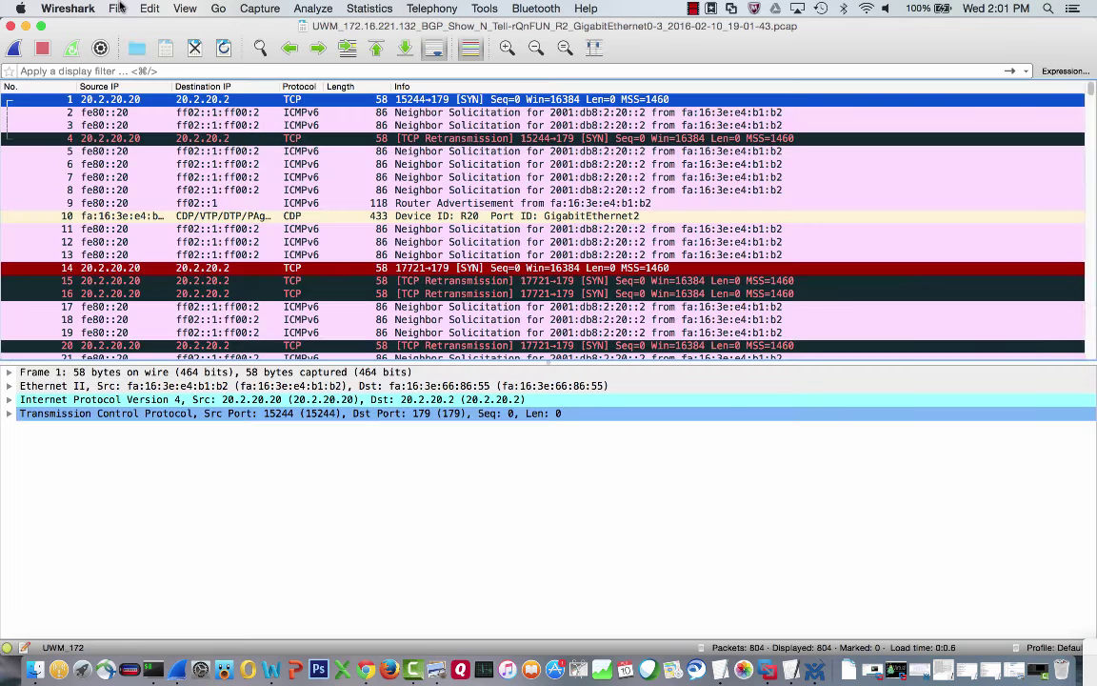
Start Save As and navigate from the home folder into Desktop
{"action": "left_click", "coordinate": [117, 7]}
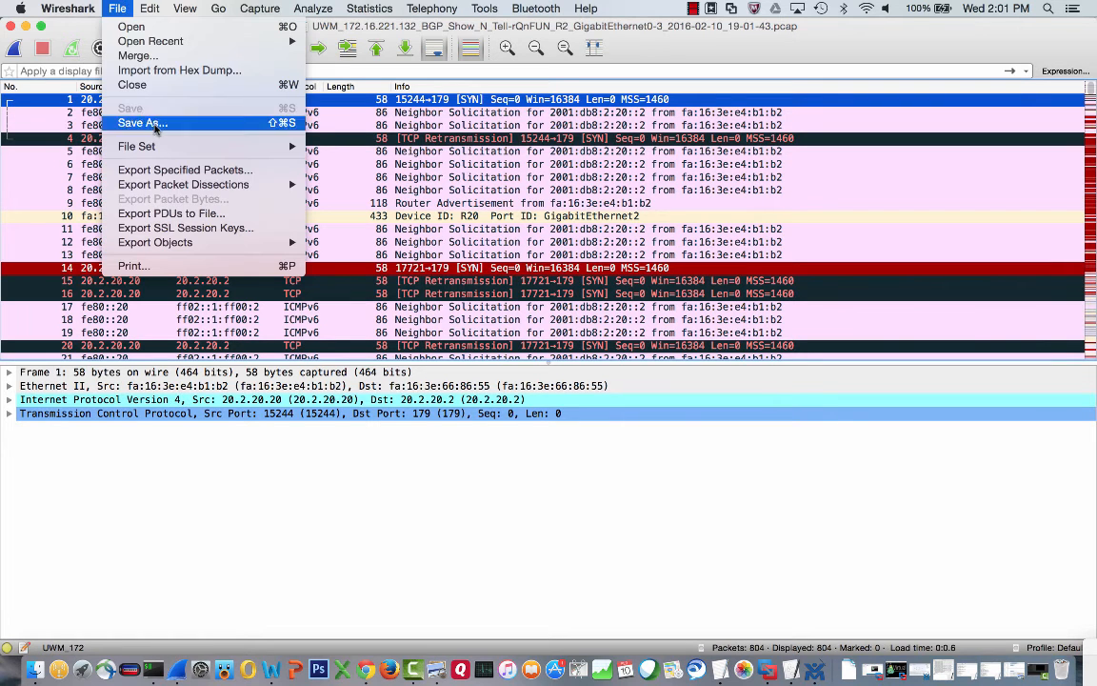
{"action": "left_click", "coordinate": [143, 123]}
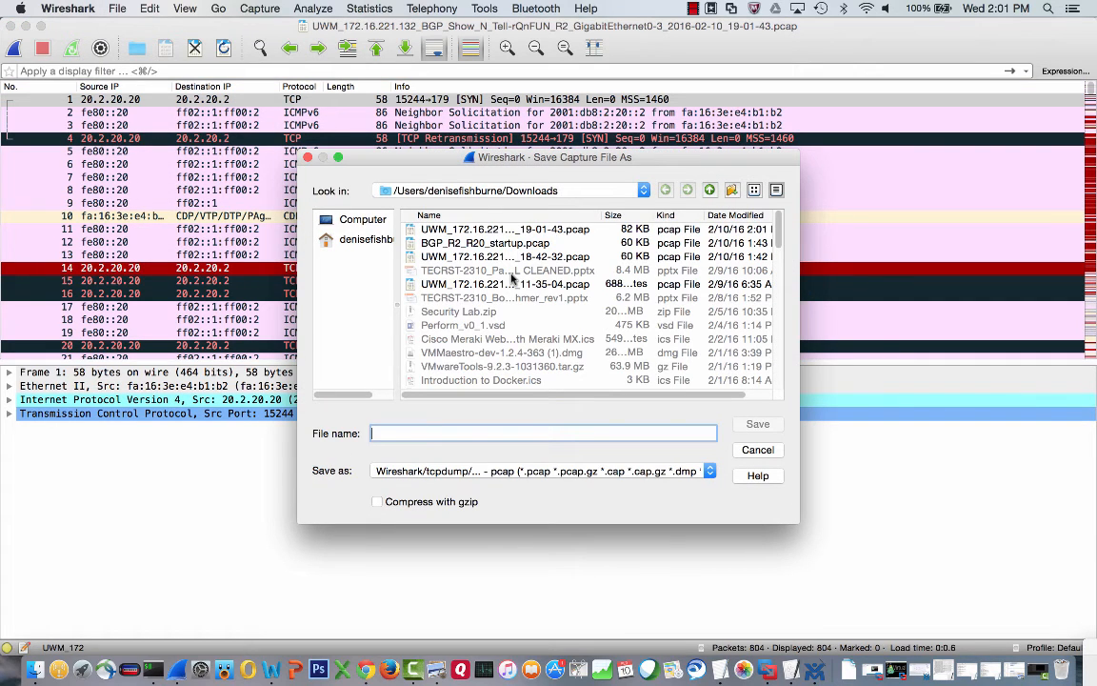
{"action": "left_click", "coordinate": [419, 191]}
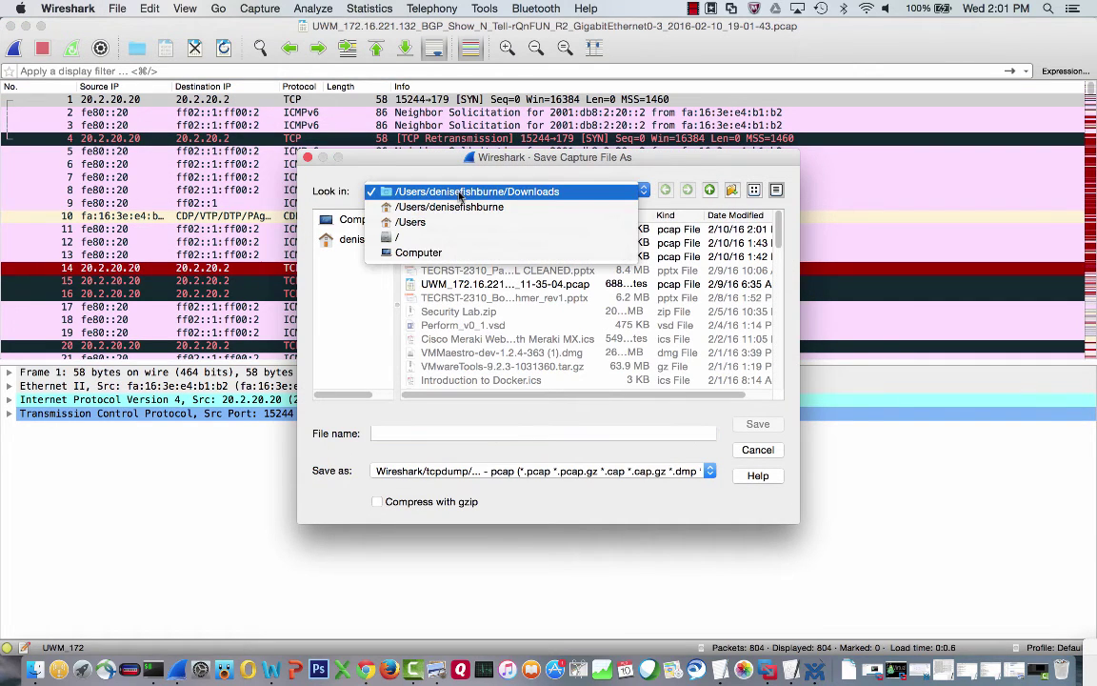
{"action": "left_click", "coordinate": [512, 209]}
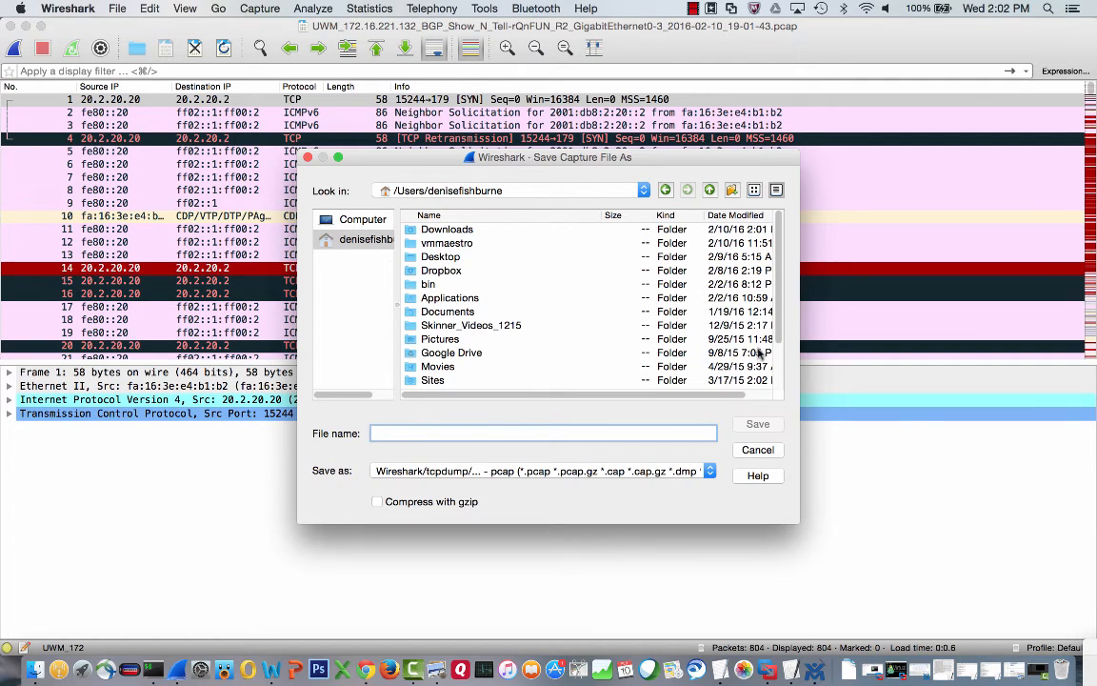
{"action": "left_click", "coordinate": [440, 256]}
{"action": "double_click", "coordinate": [456, 257]}
{"action": "scroll", "coordinate": [779, 374], "scroll_direction": "down", "scroll_amount": 5}
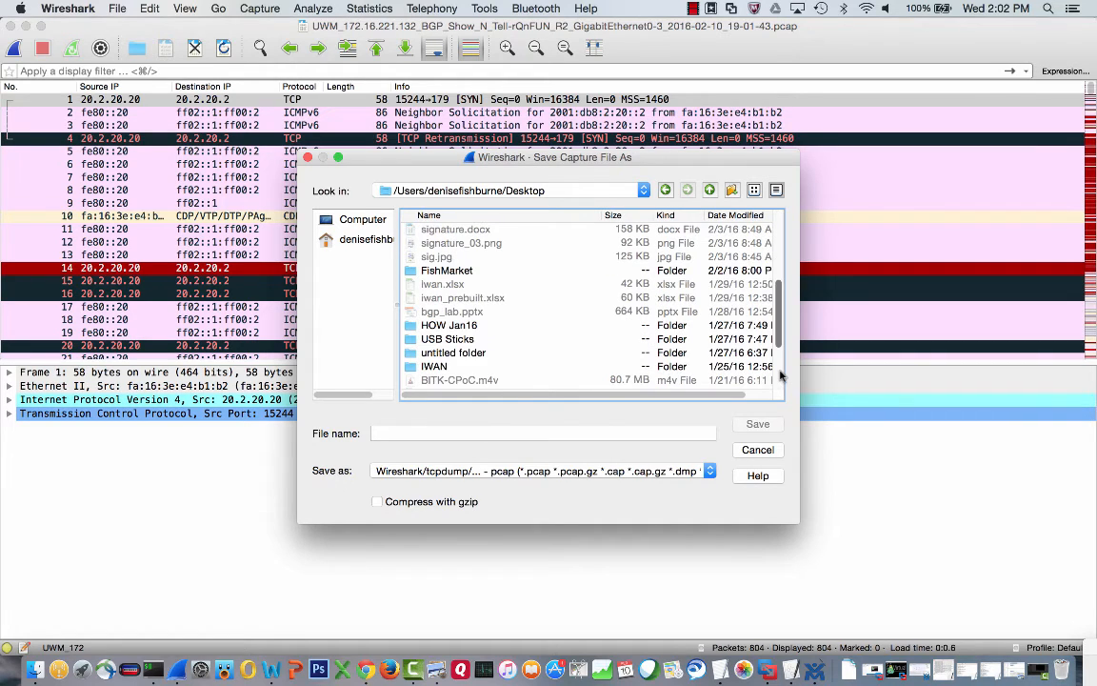
Save the capture as R2_R20_ipv4_ipv6_neighbor_startup.pcap in FishMarket/NetworkingWithFish/bgp show and tell
{"action": "double_click", "coordinate": [446, 271]}
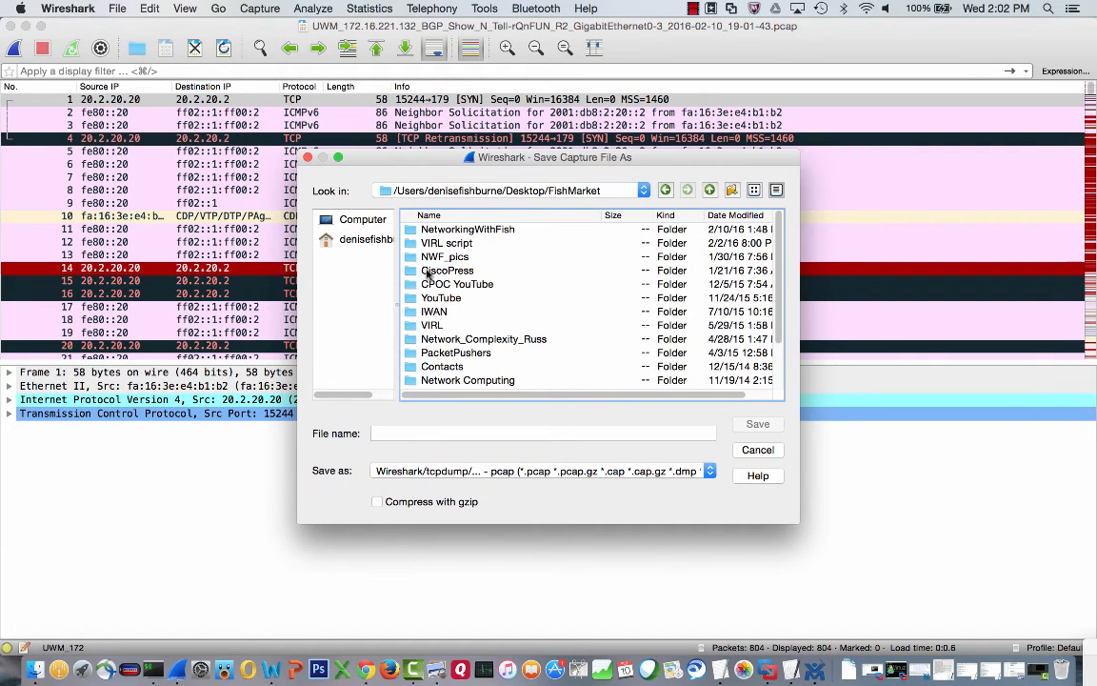
{"action": "double_click", "coordinate": [481, 230]}
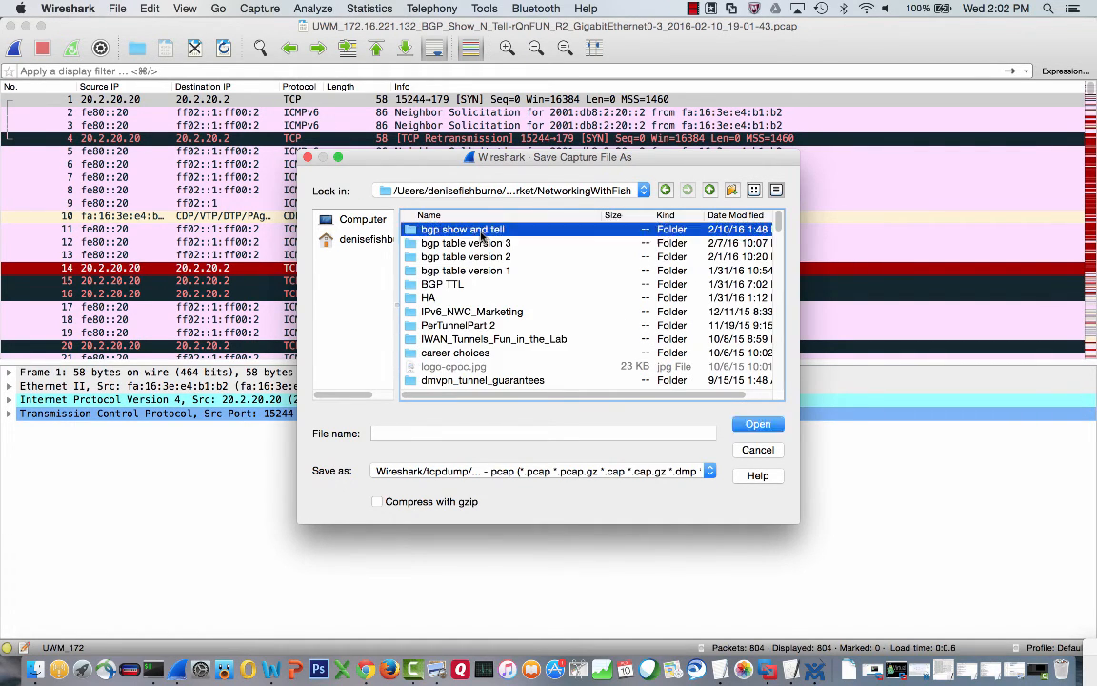
{"action": "double_click", "coordinate": [481, 231]}
{"action": "left_click", "coordinate": [385, 434]}
{"action": "type", "text": "R2_R20_ipv4_ipv6_neighbor"}
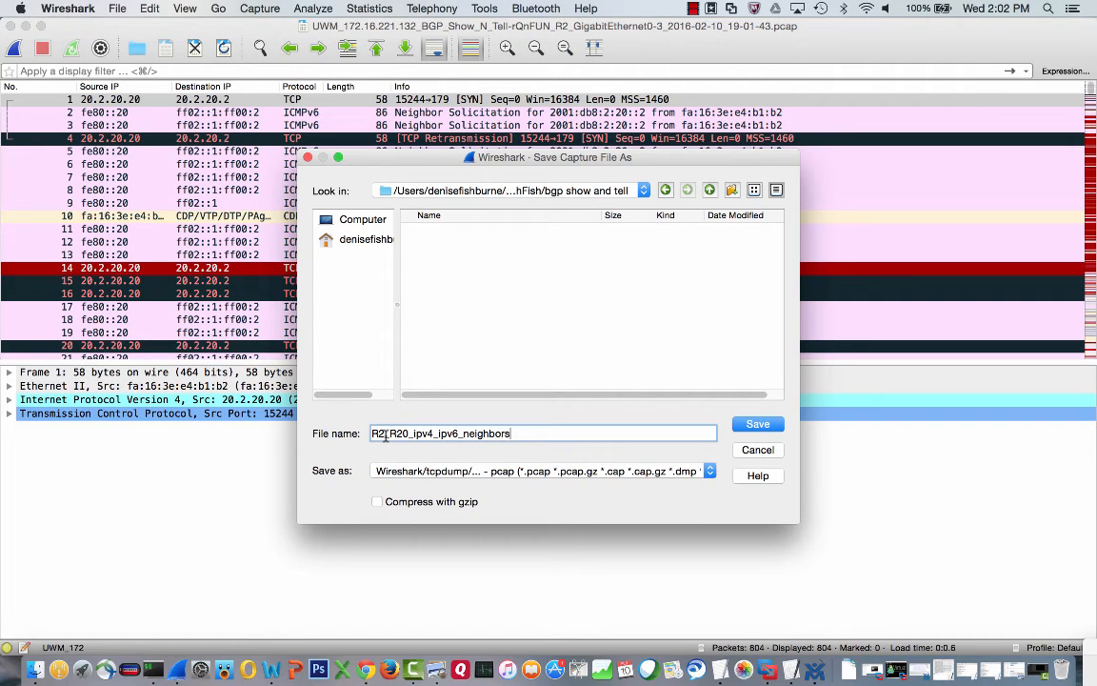
{"action": "type", "text": "_startup"}
{"action": "key", "text": "Return"}
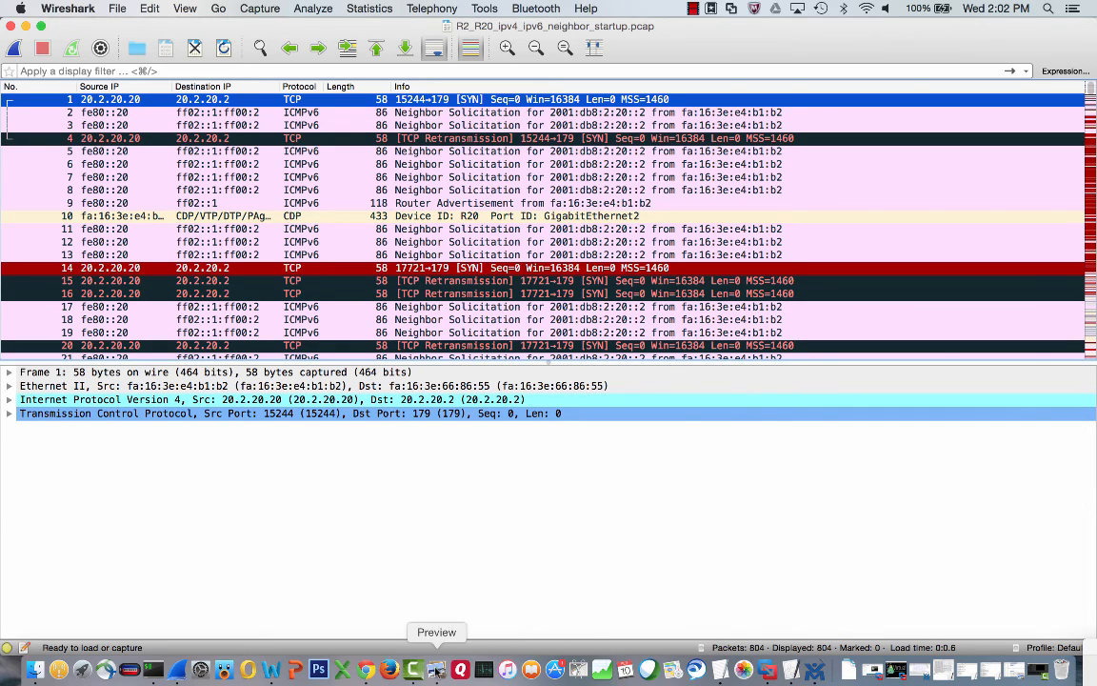
Bring Preview's bgp_lab_2.pdf diagram to the front
{"action": "left_click", "coordinate": [436, 669]}
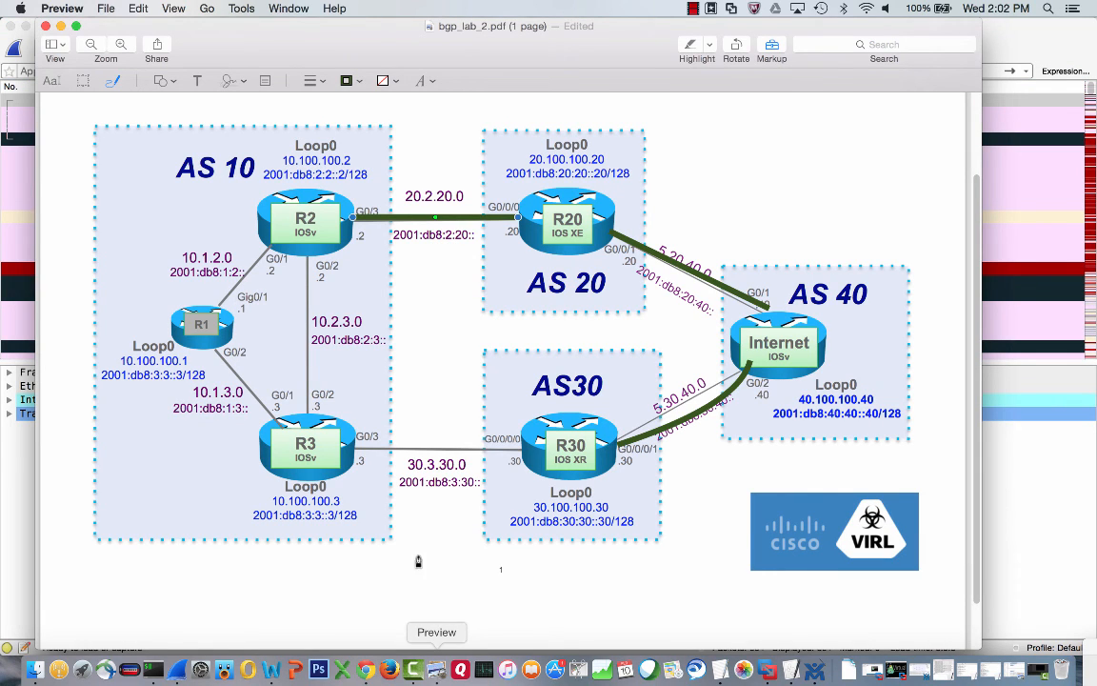